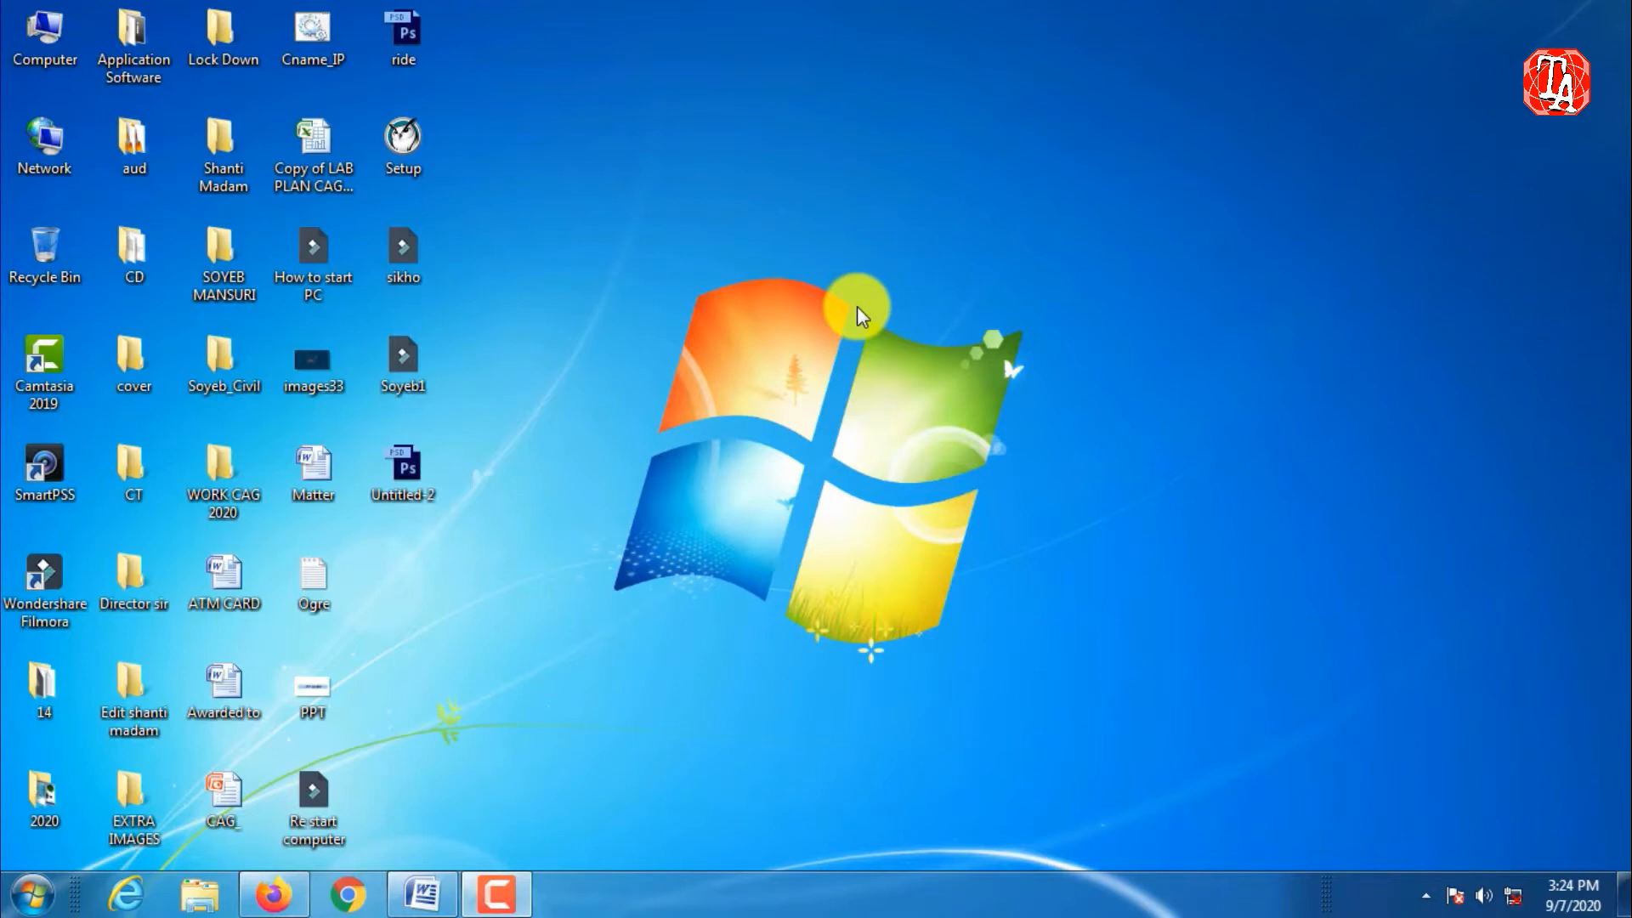
- Launch Microsoft Word with the Run command winword and maximize the new blank document's window
key(super+r)
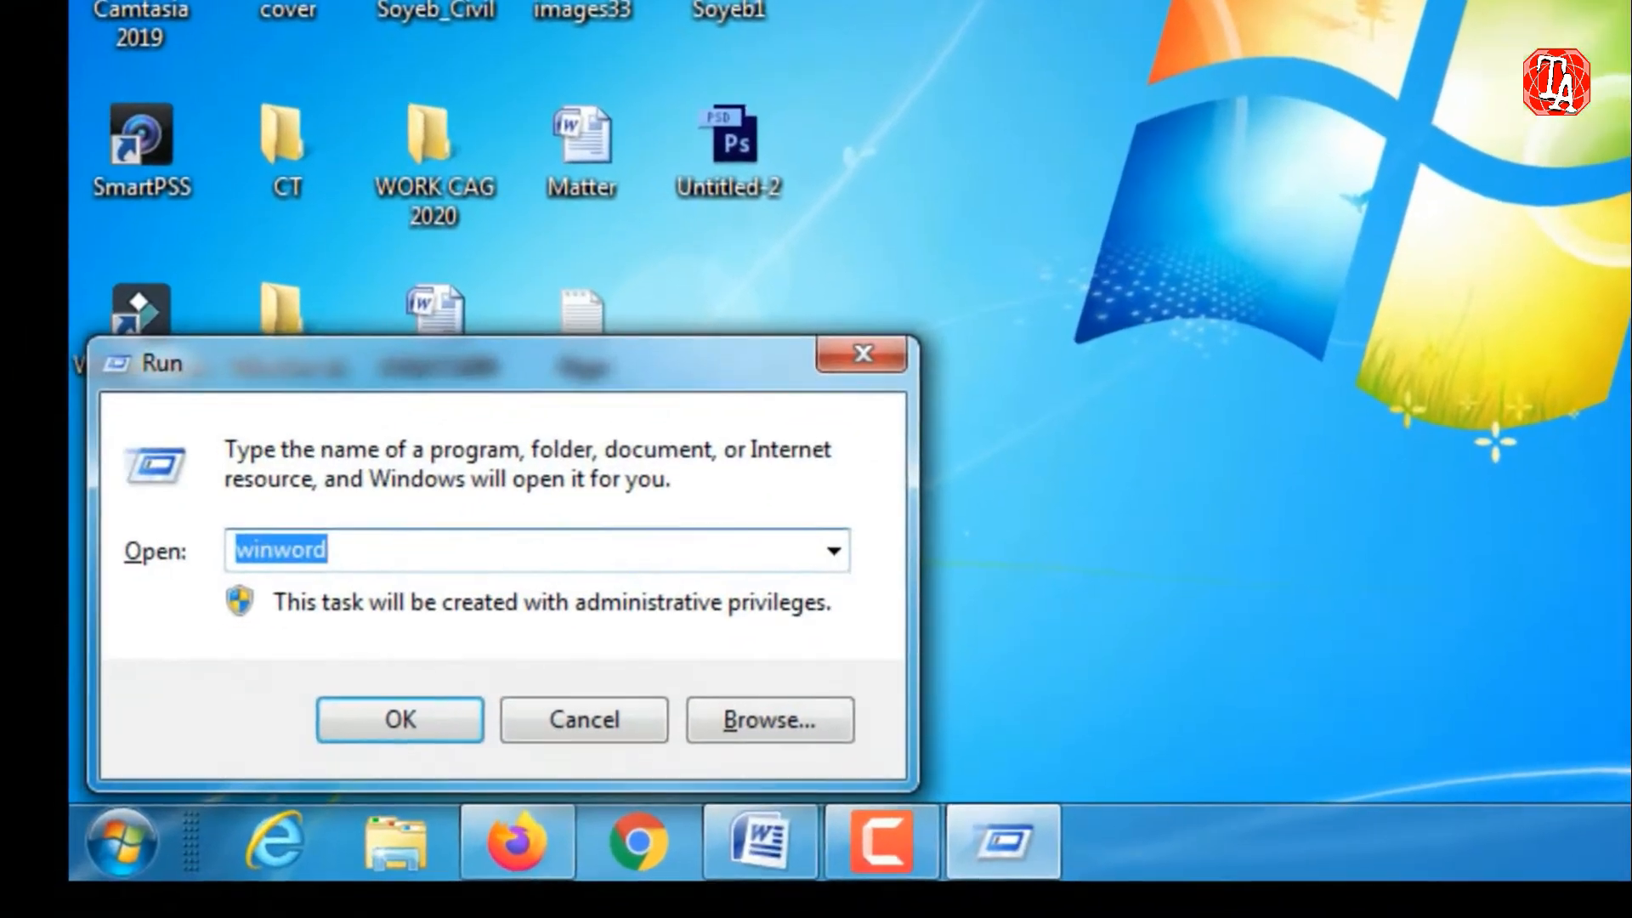
key(BackSpace)
text(wi)
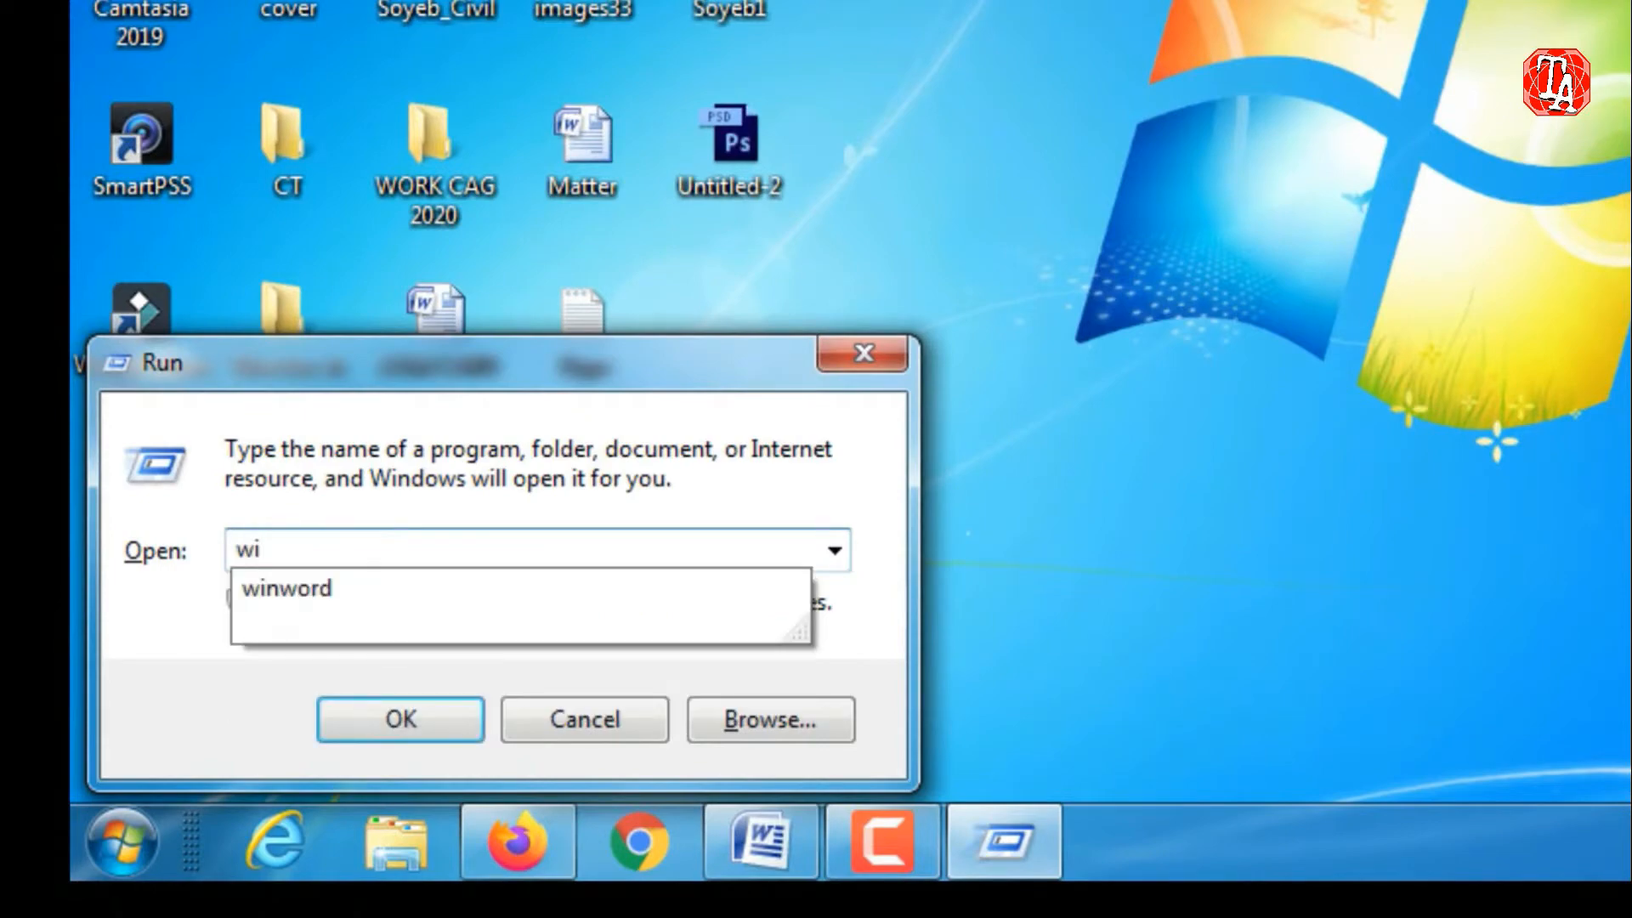
key(Down)
key(Return)
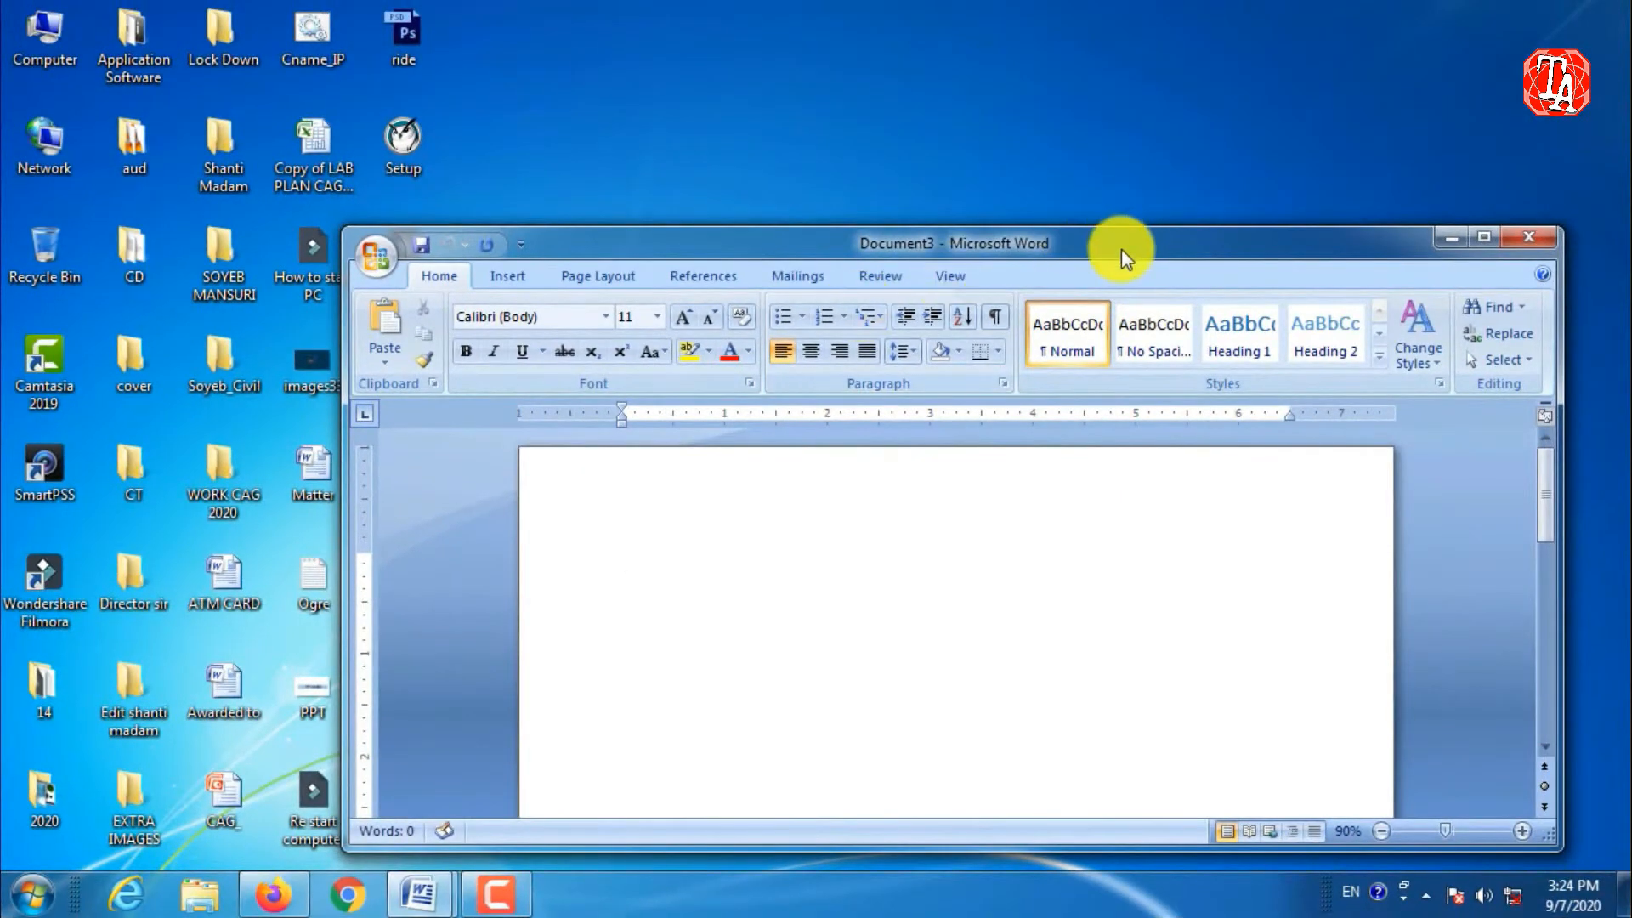
double_click(1120, 248)
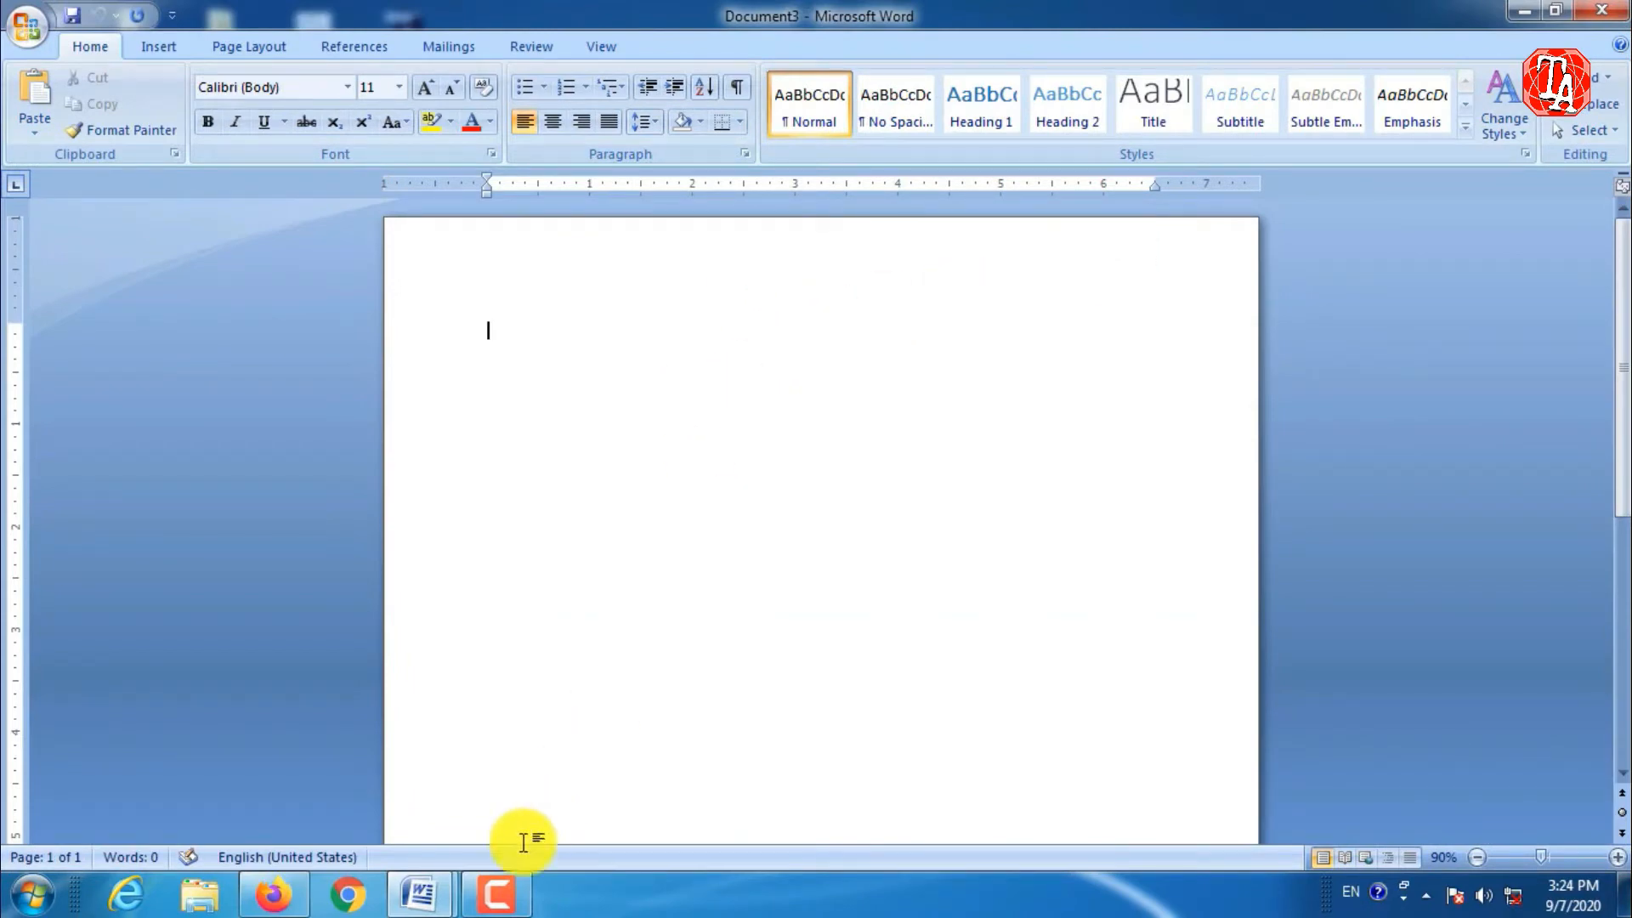
- Copy the entire text of Document1 and paste it into the blank Document3
click(422, 892)
click(380, 785)
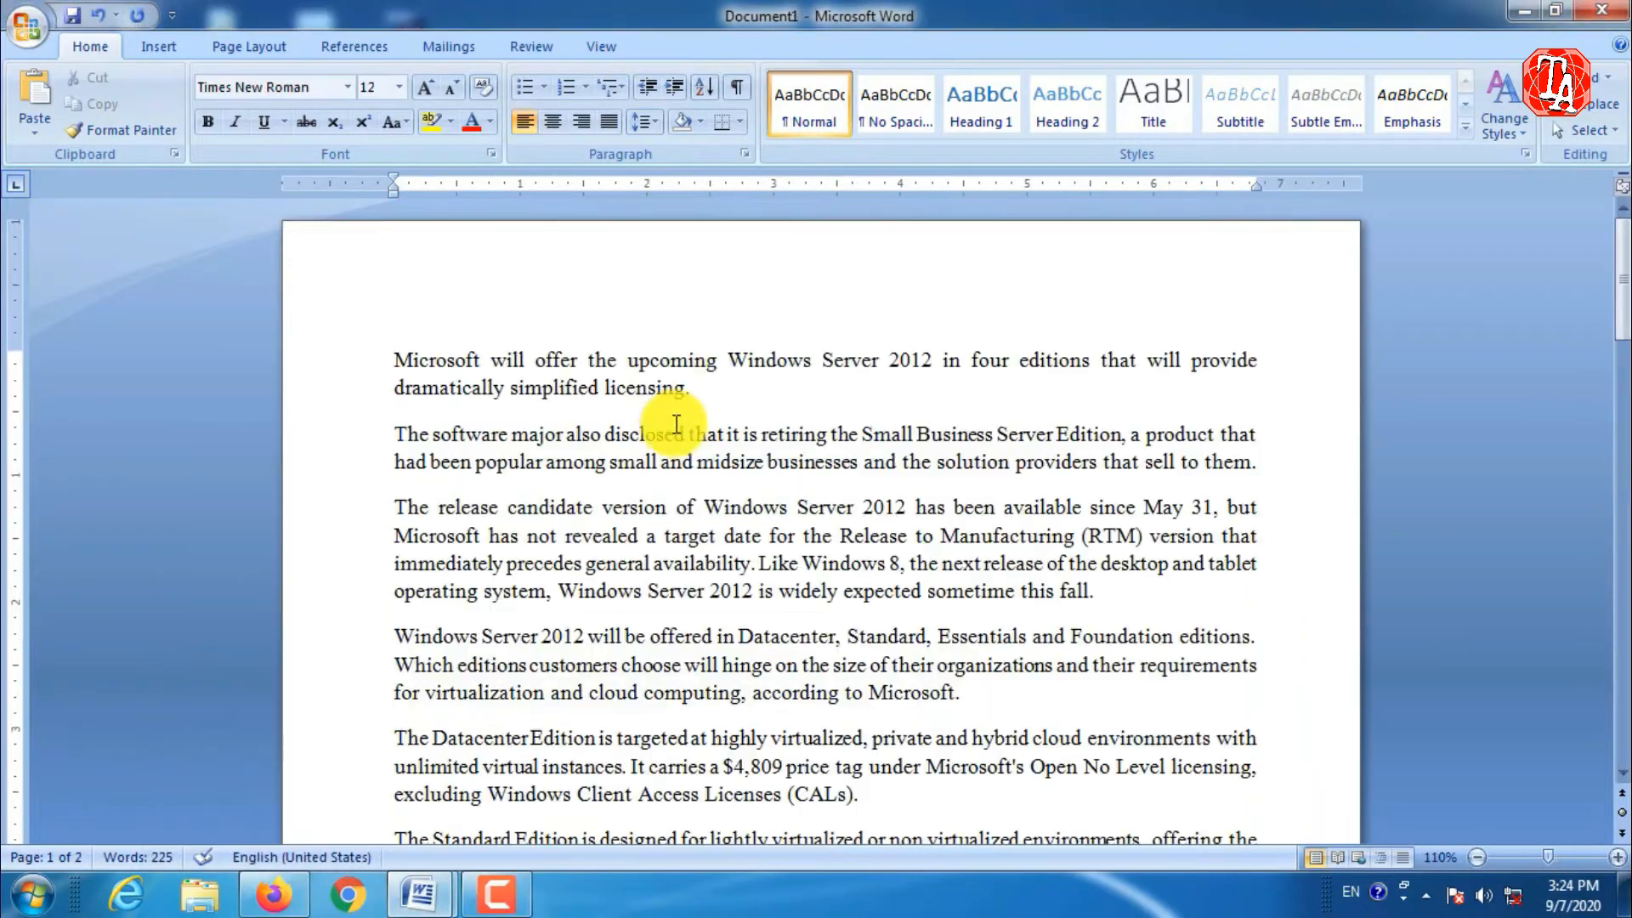
scroll(649, 263, down, 1)
scroll(656, 372, up, 1)
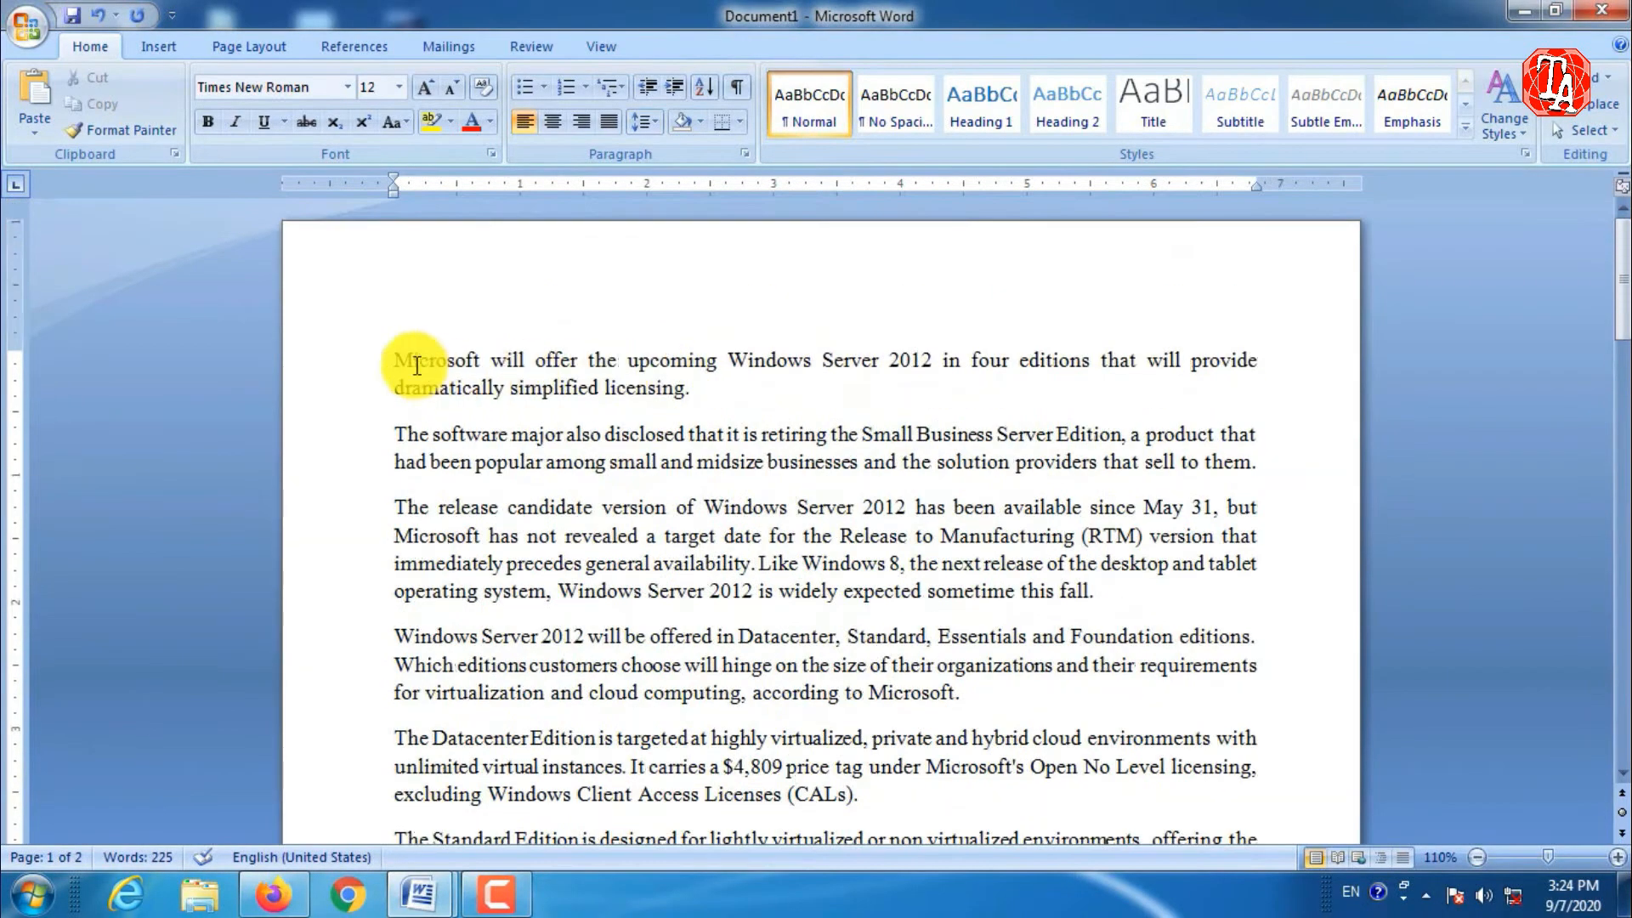
drag(399, 358, 1180, 482)
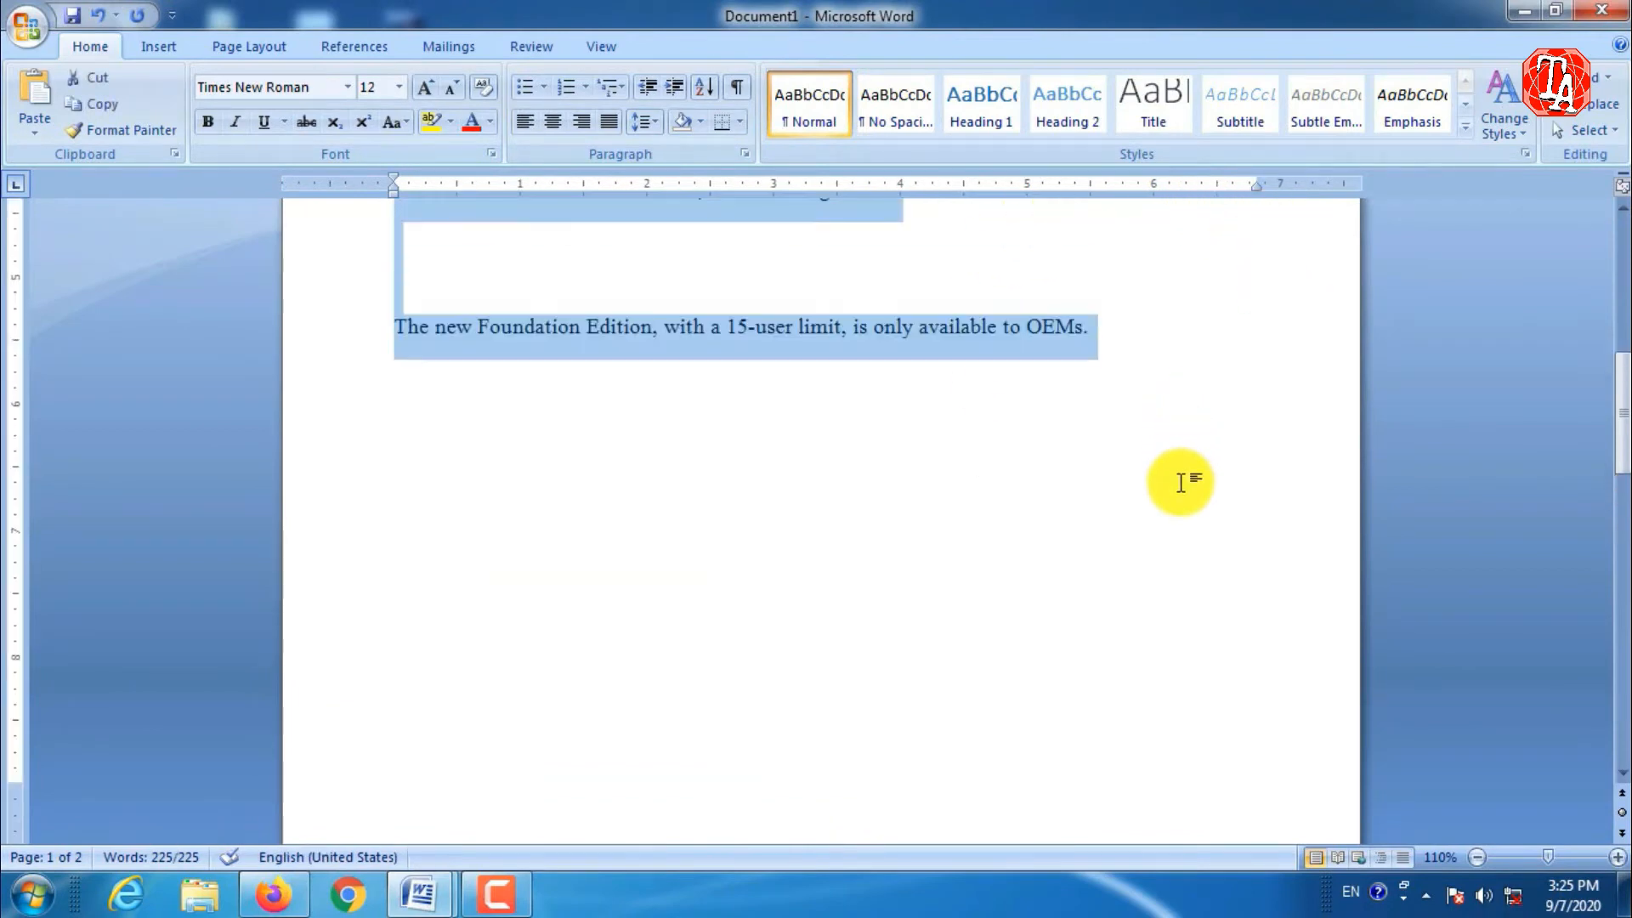
click(419, 893)
click(549, 805)
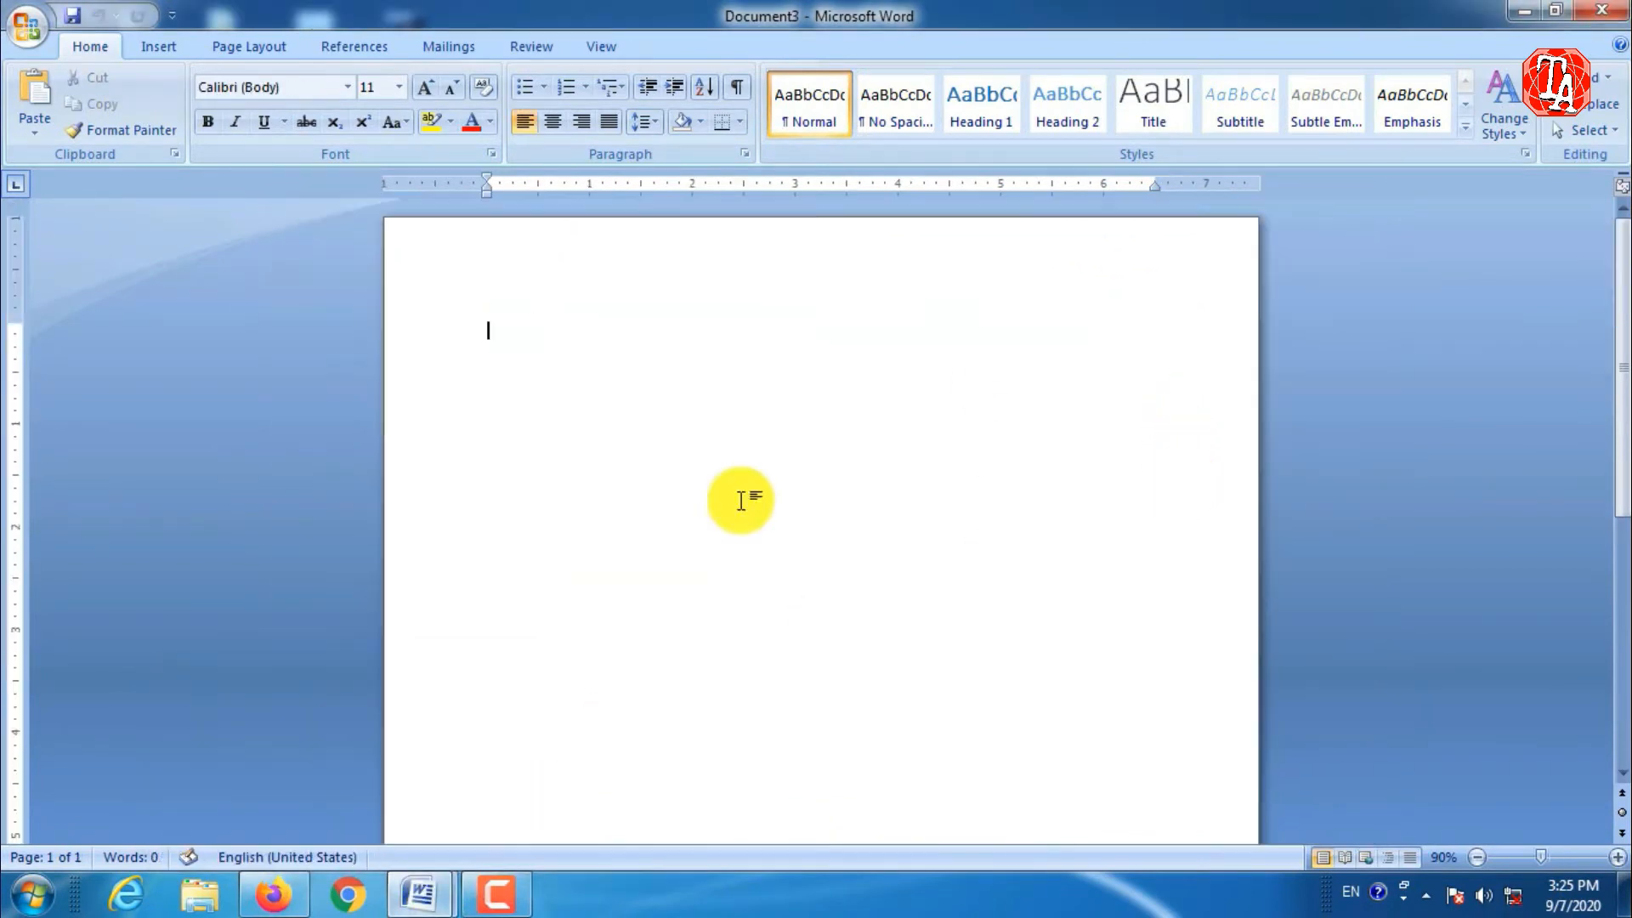
key(ctrl+v)
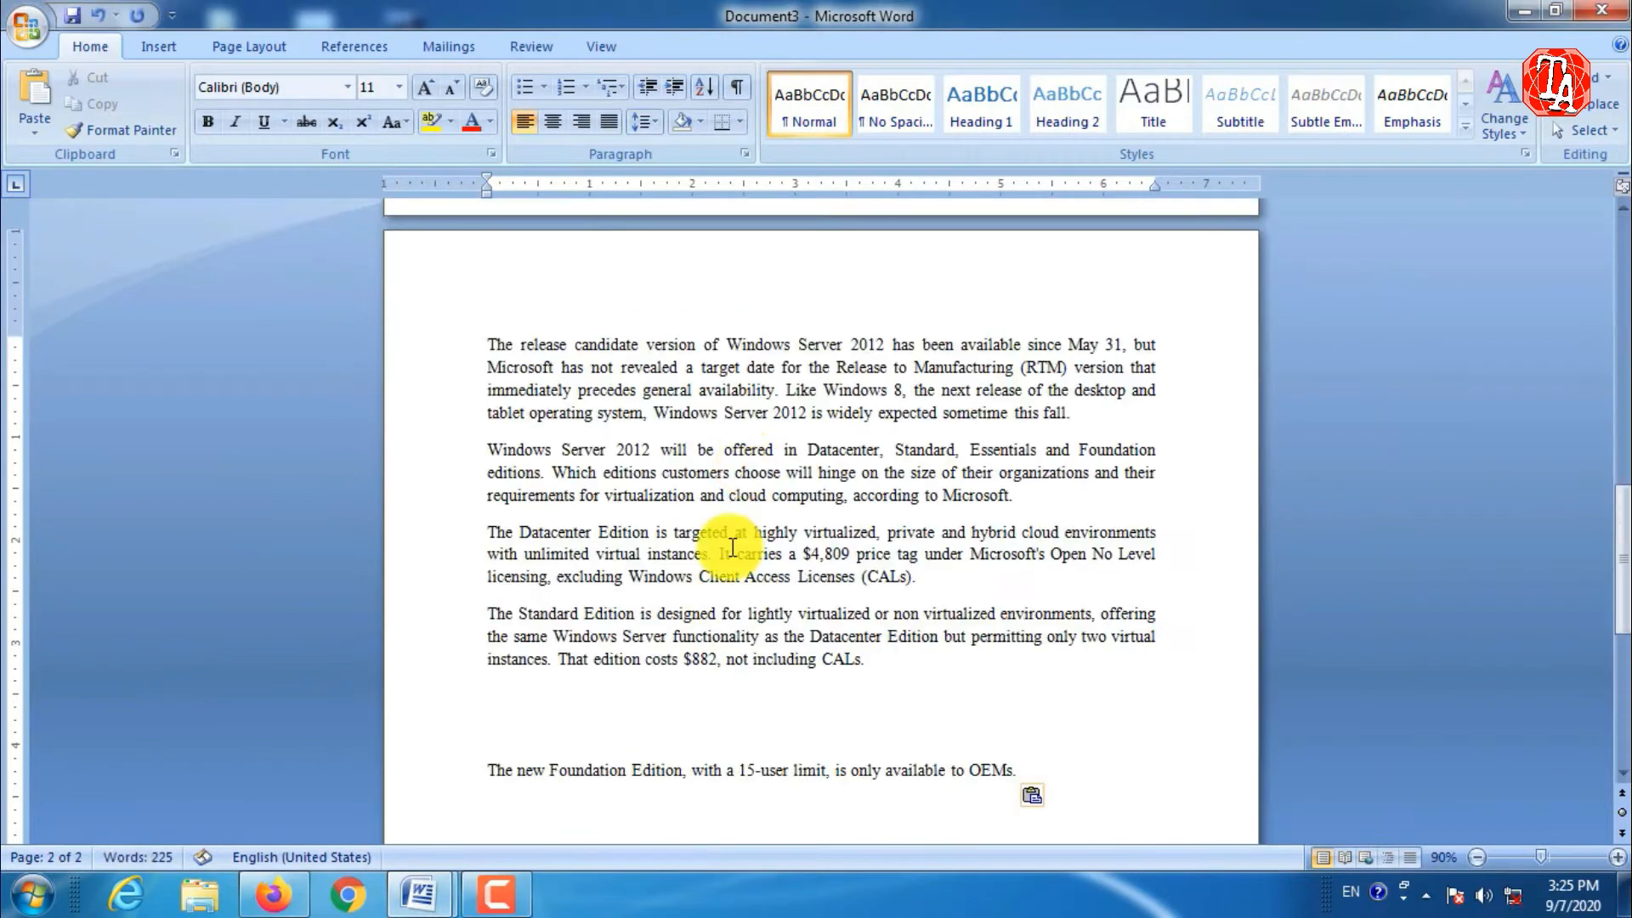
scroll(739, 510, up, 5)
scroll(737, 554, up, 3)
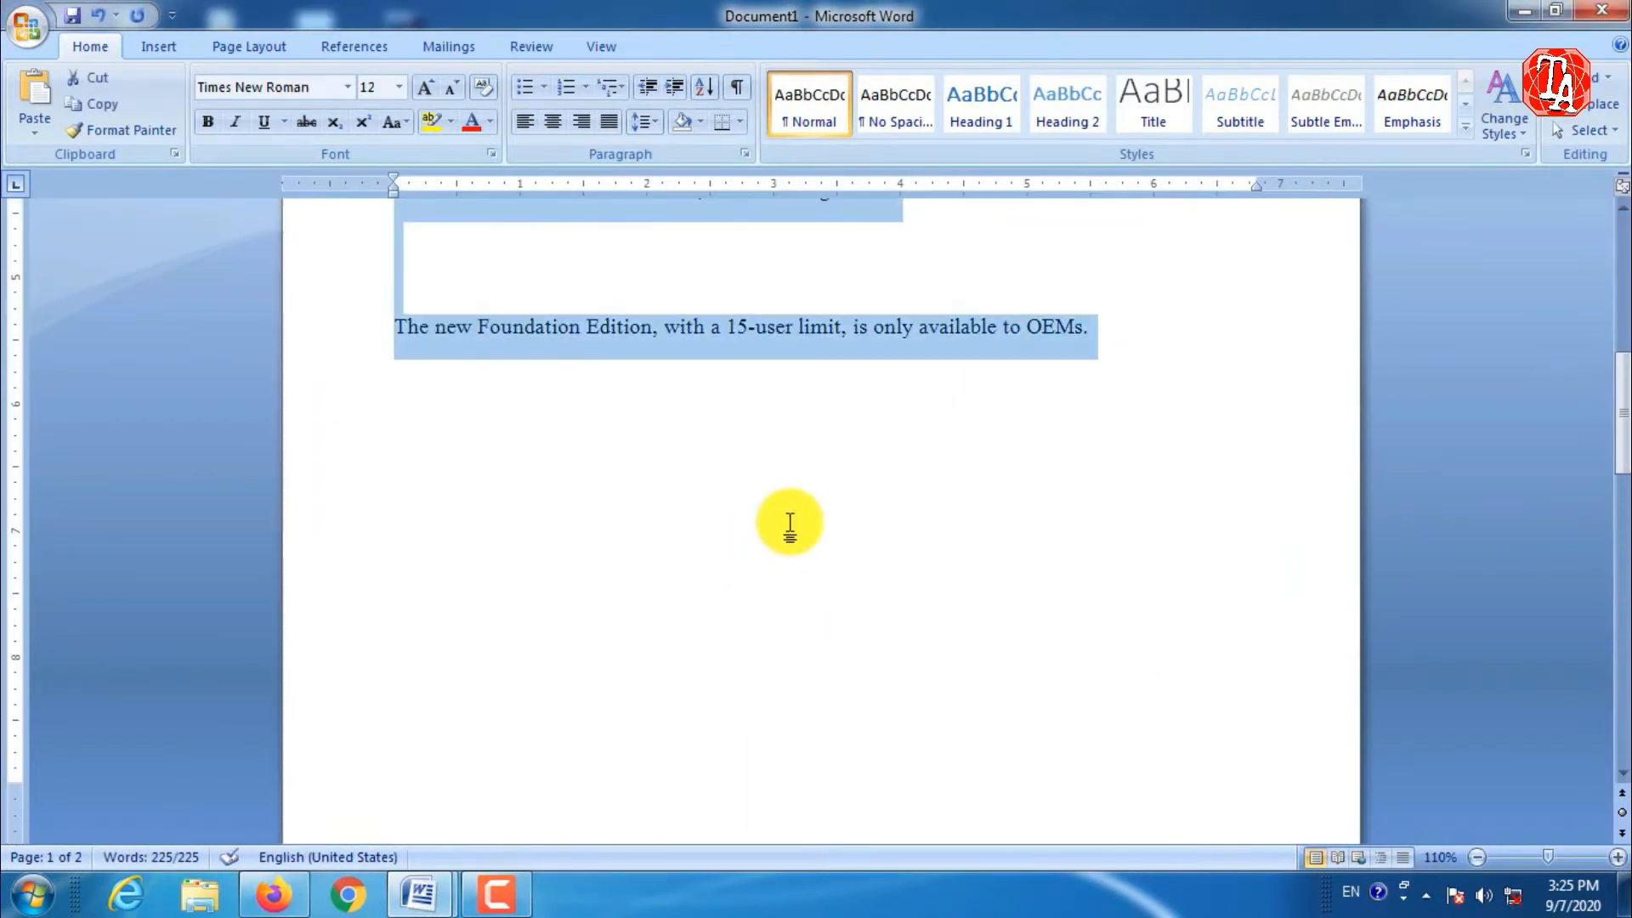
- Return to Document1, clear the selection and look through its text from the first to the last paragraph at 100% zoom
click(691, 641)
scroll(781, 493, up, 6)
scroll(786, 491, up, 4)
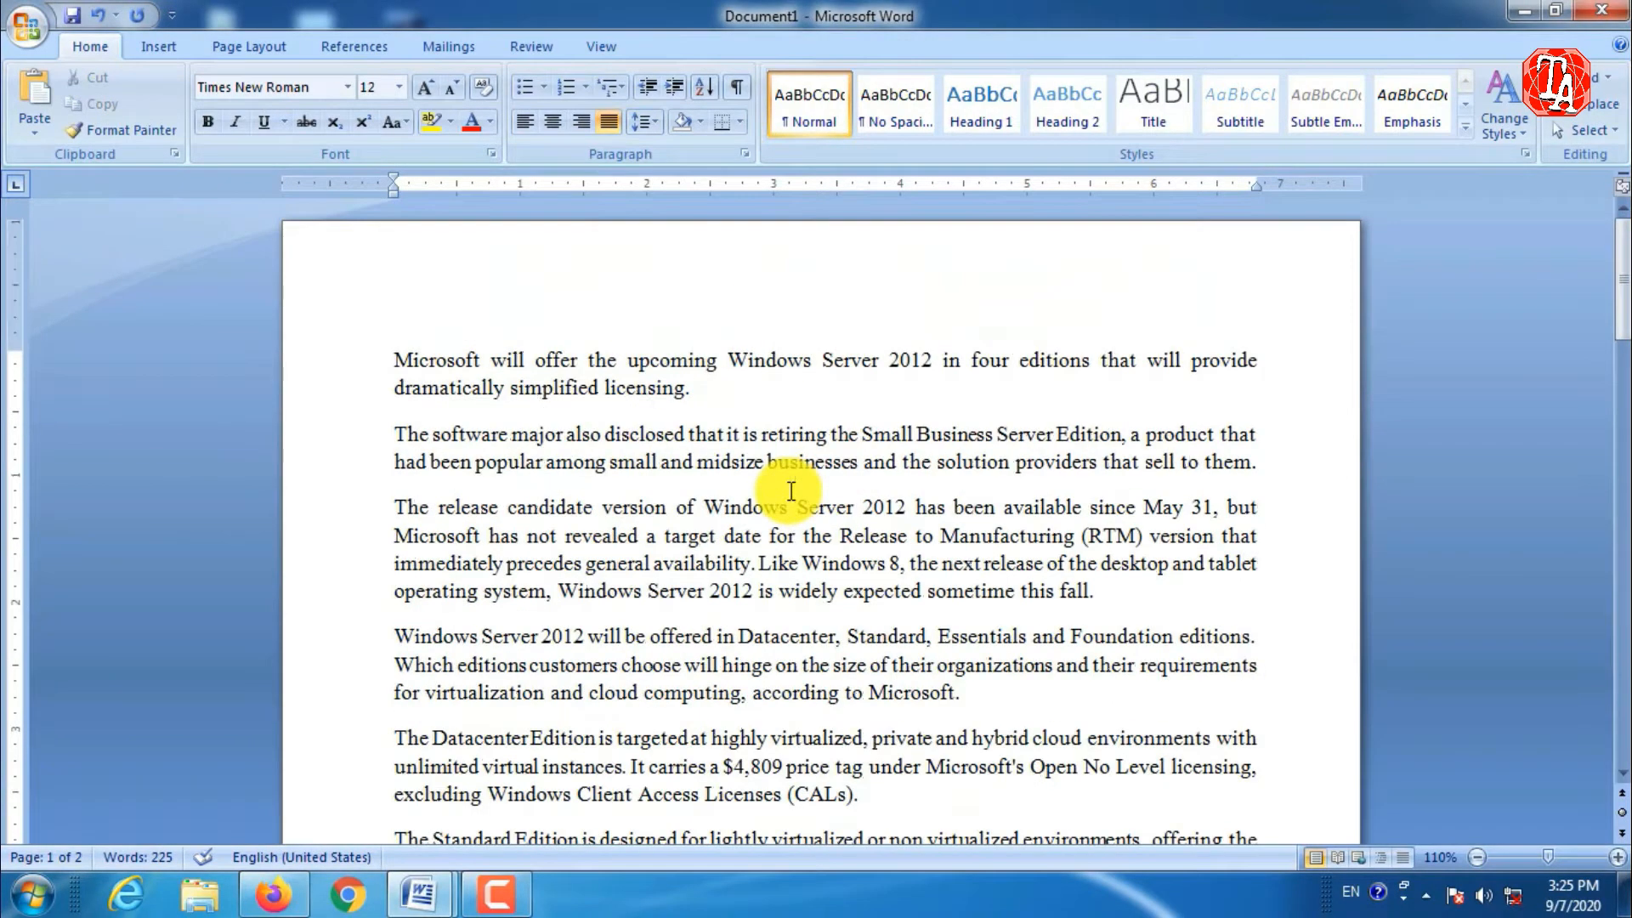
scroll(790, 476, down, 1)
key(alt)
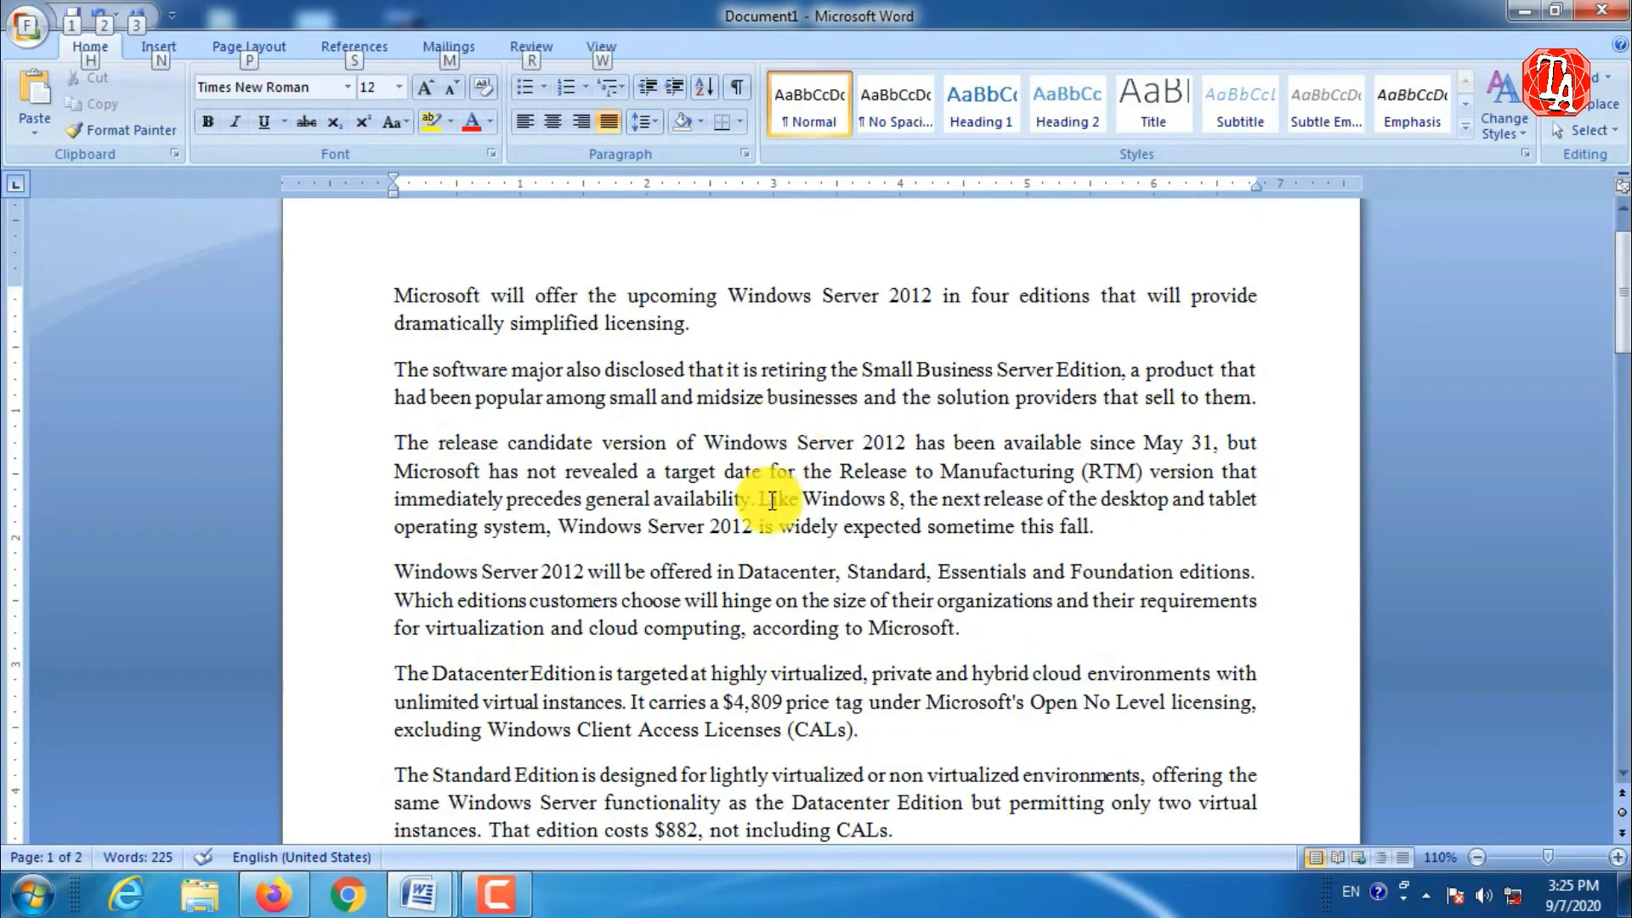
ctrl+scroll(771, 499, down, 4)
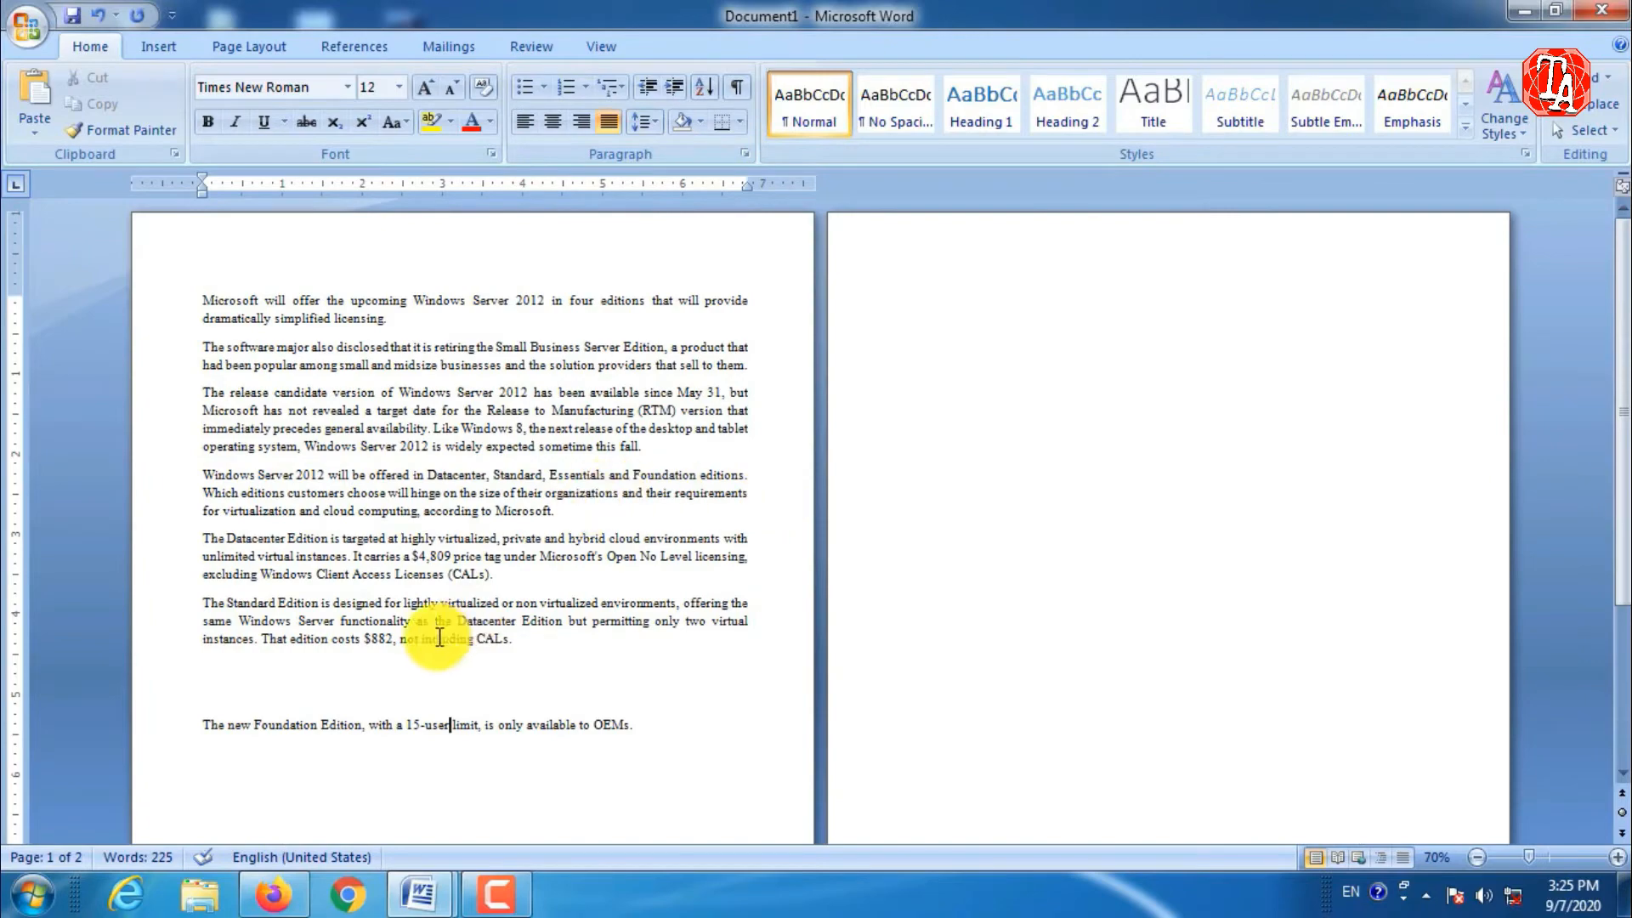
ctrl+scroll(437, 548, up, 3)
scroll(328, 535, up, 10)
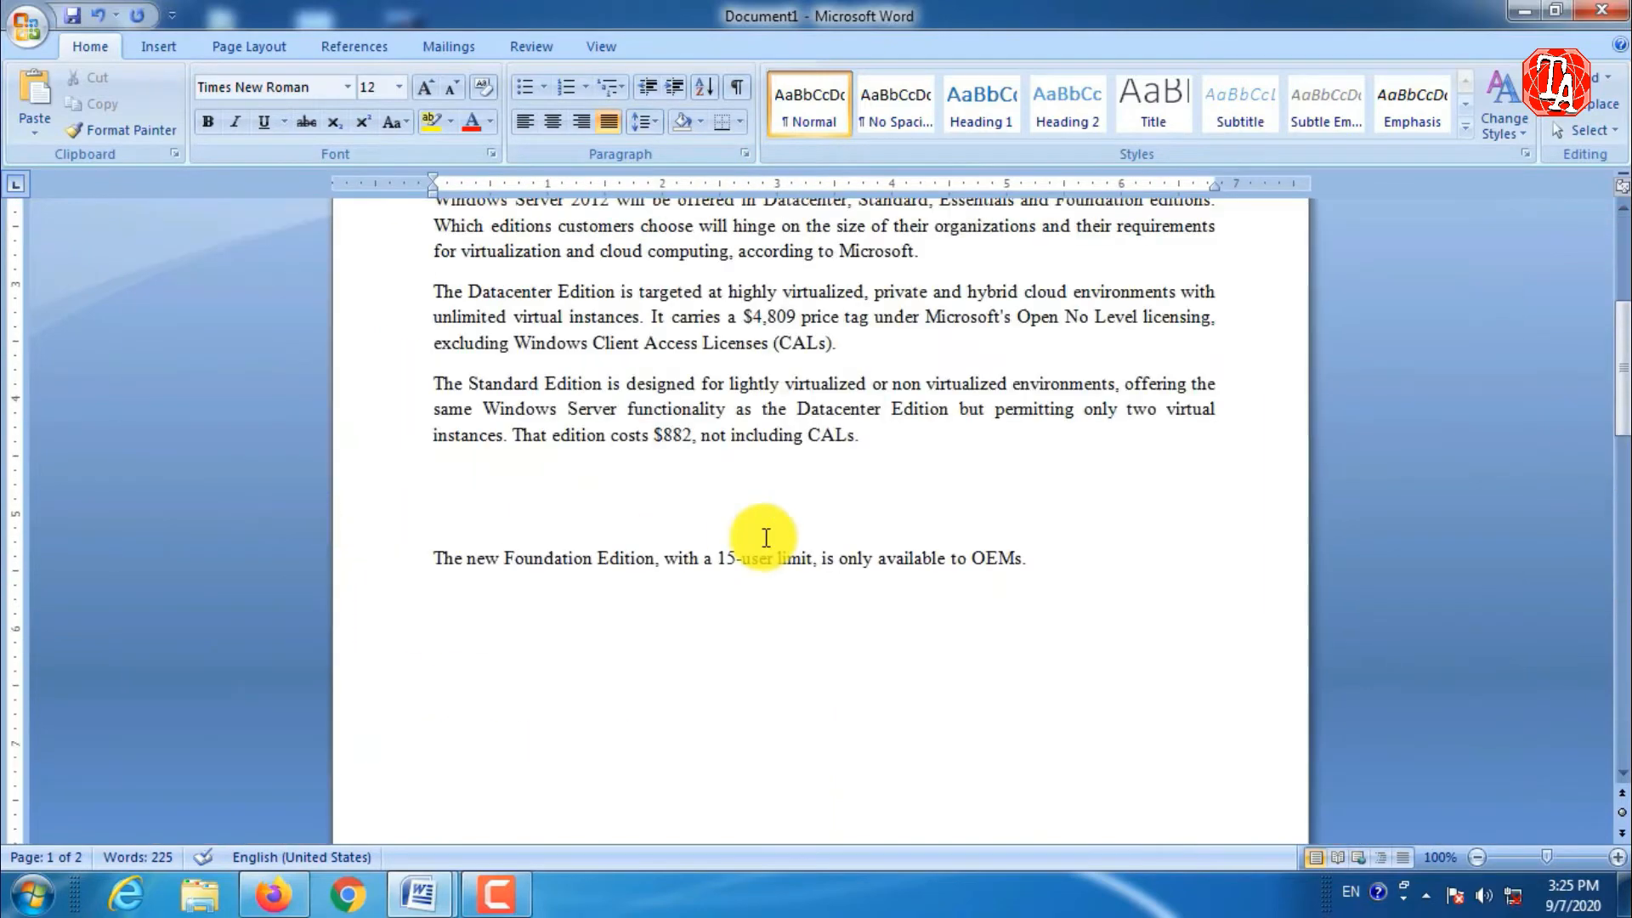
scroll(845, 521, down, 2)
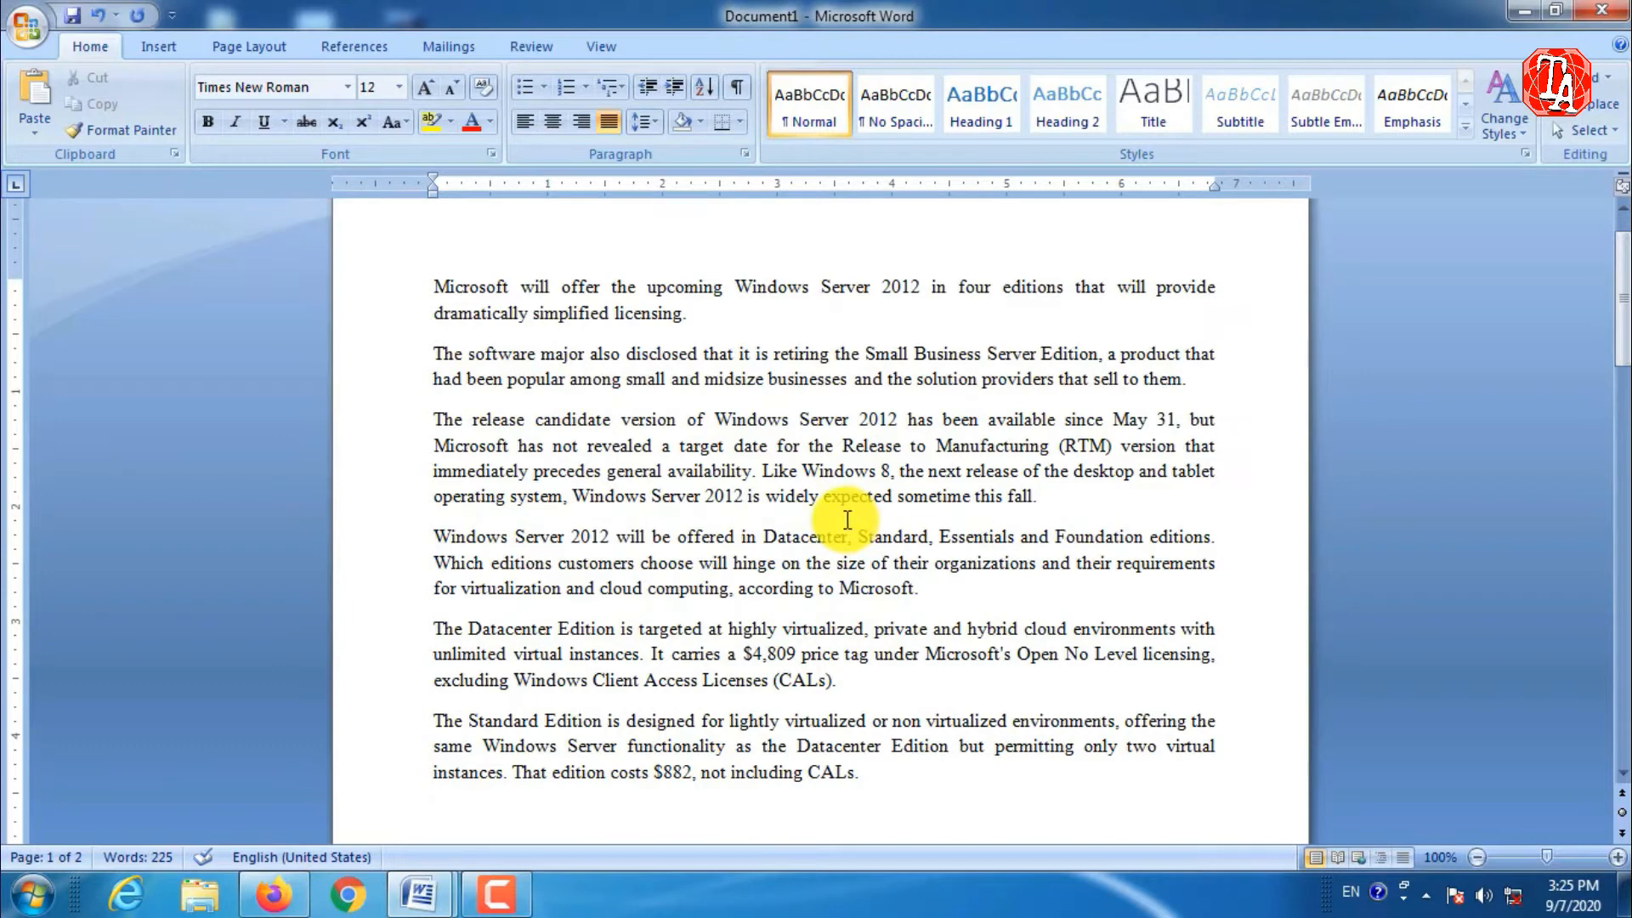
scroll(638, 462, up, 1)
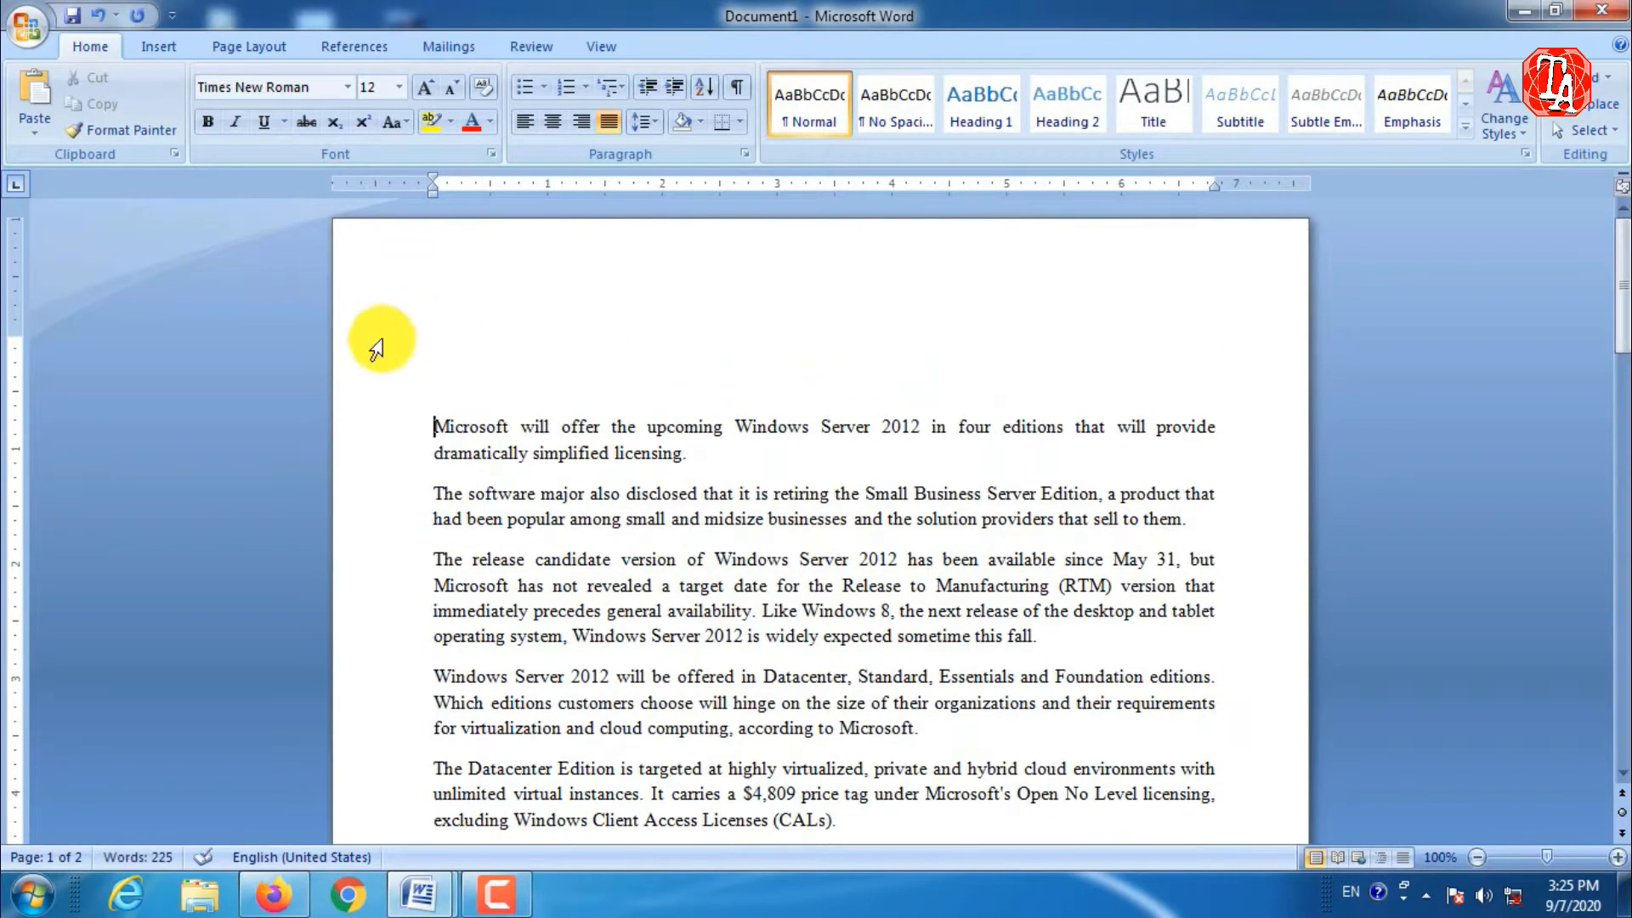
- Reduce the page's top margin in Document1 so the text starts nearer the upper page edge
scroll(328, 457, down, 4)
key(ctrl+Home)
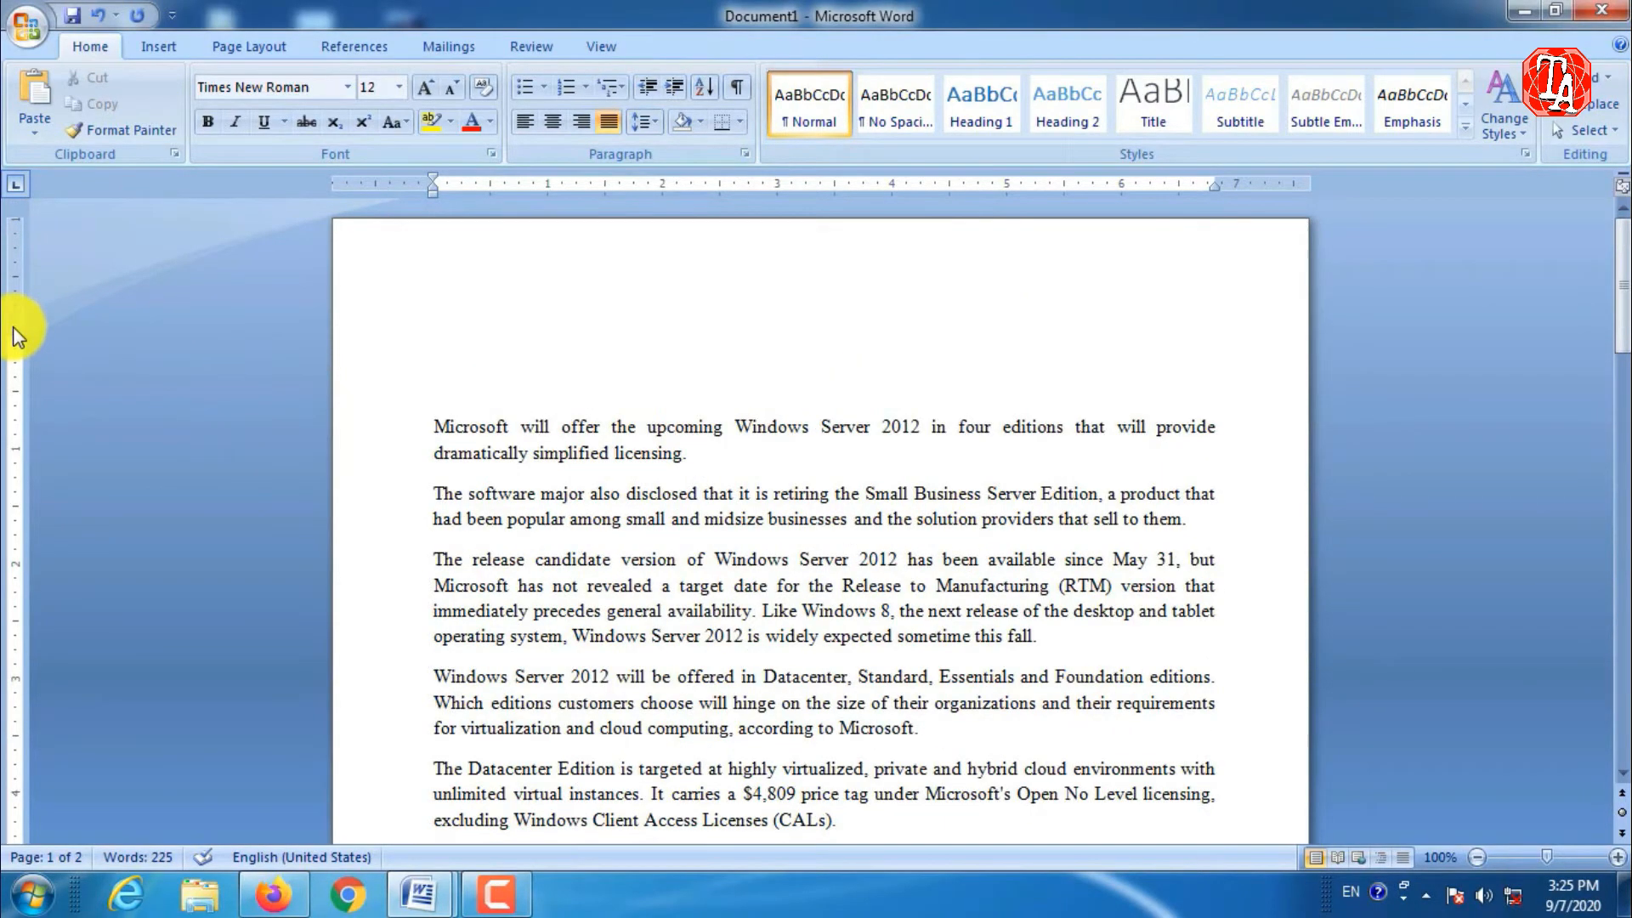
drag(16, 331, 15, 260)
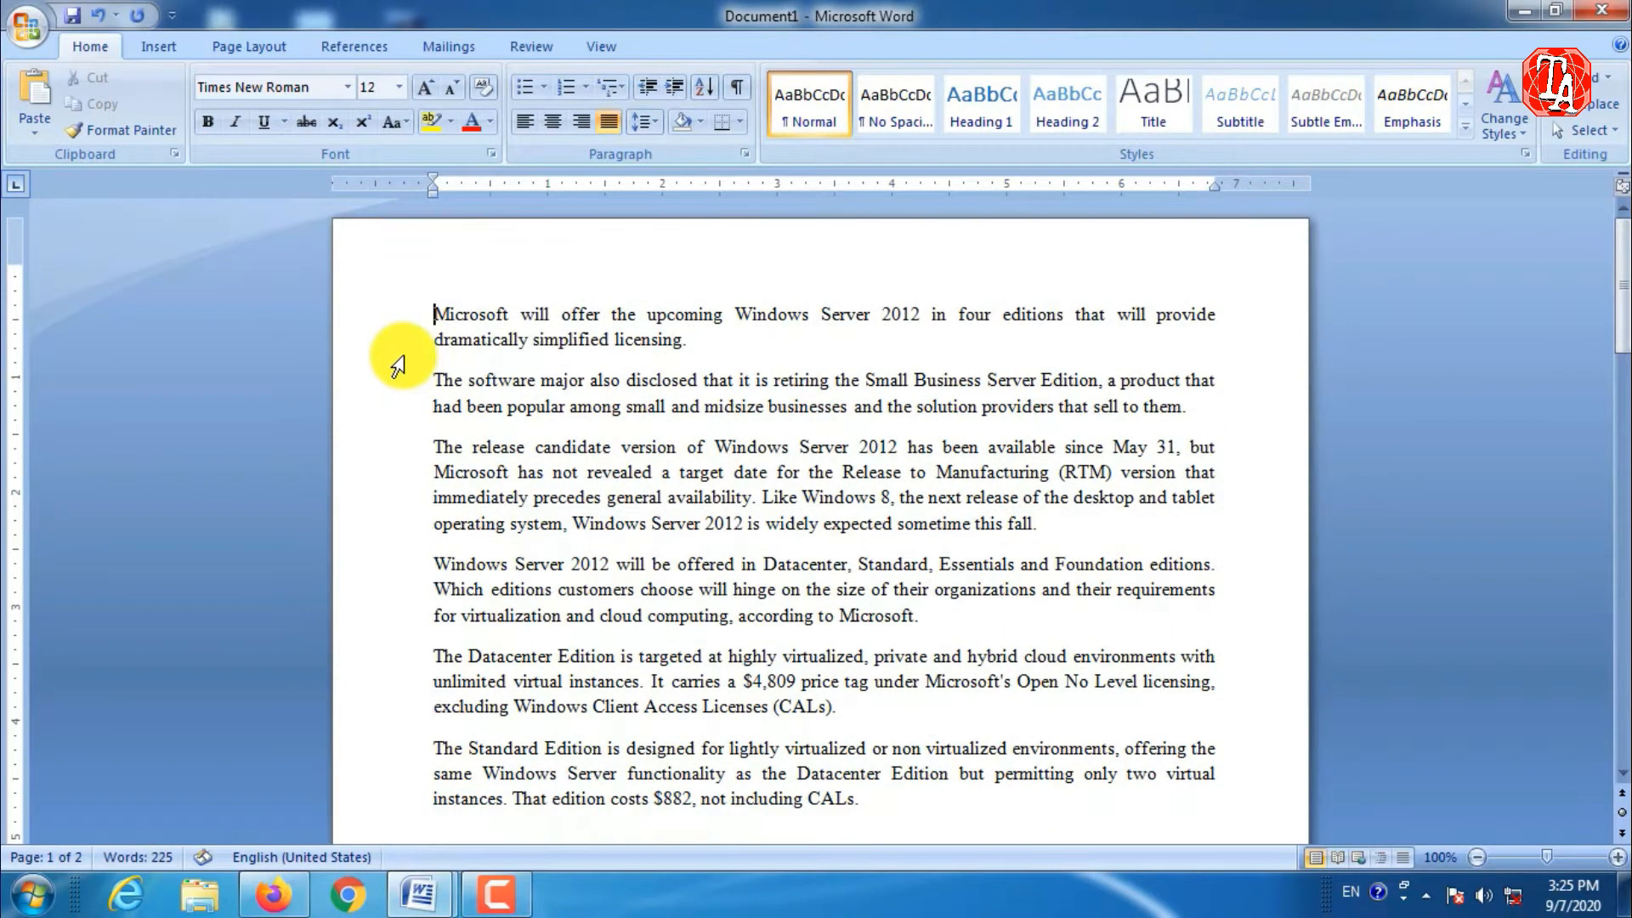
scroll(401, 364, down, 7)
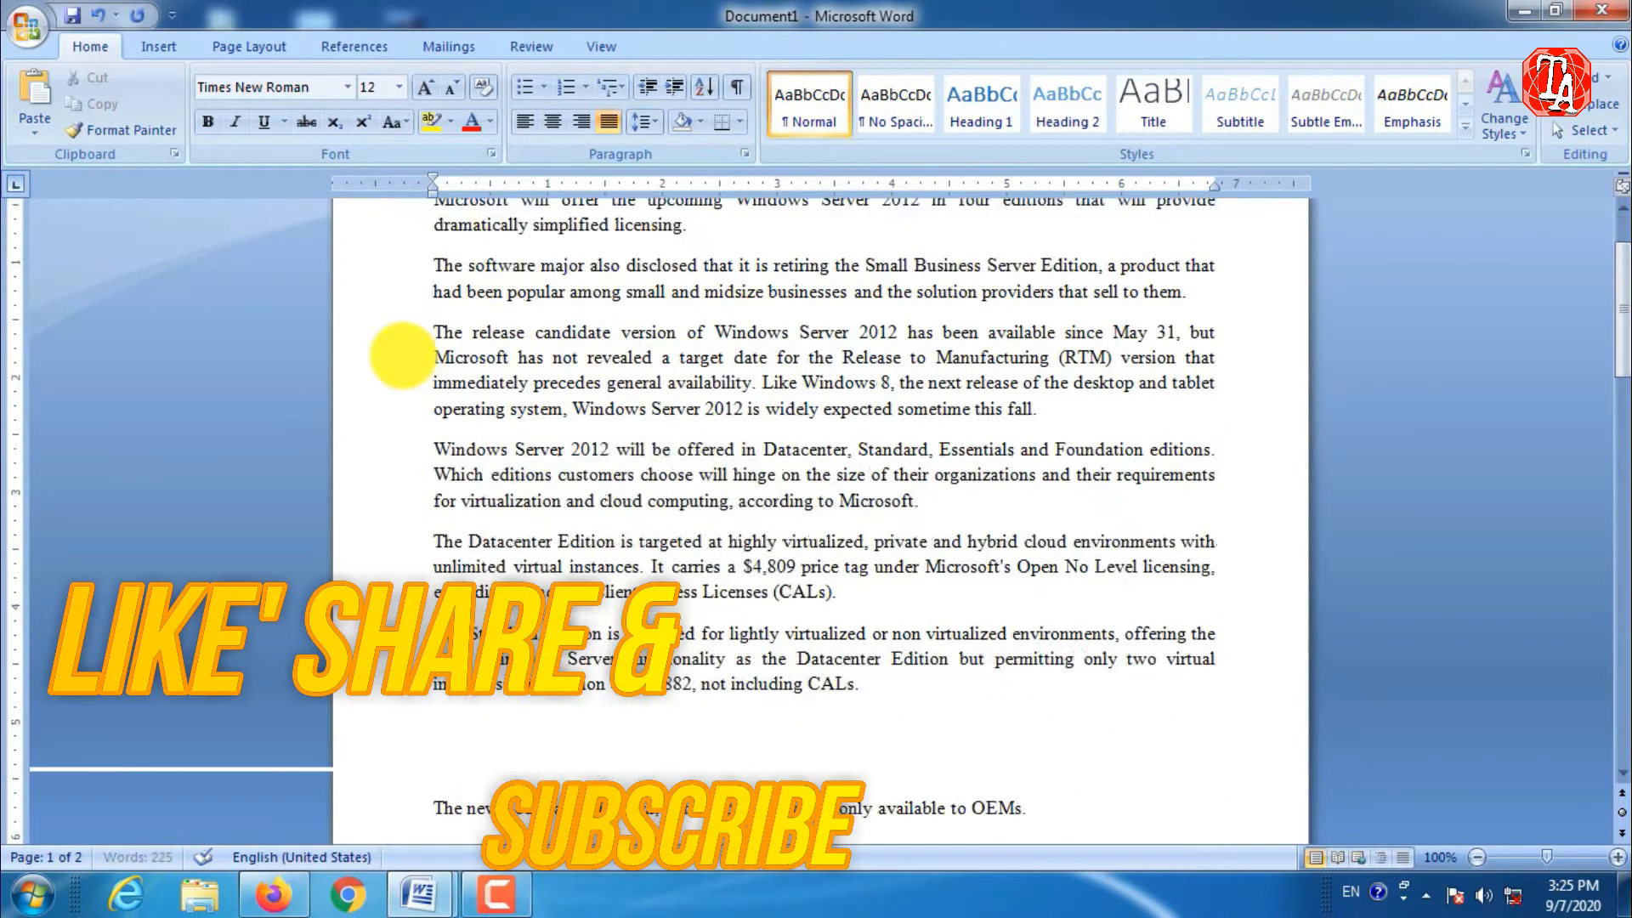
scroll(522, 518, up, 9)
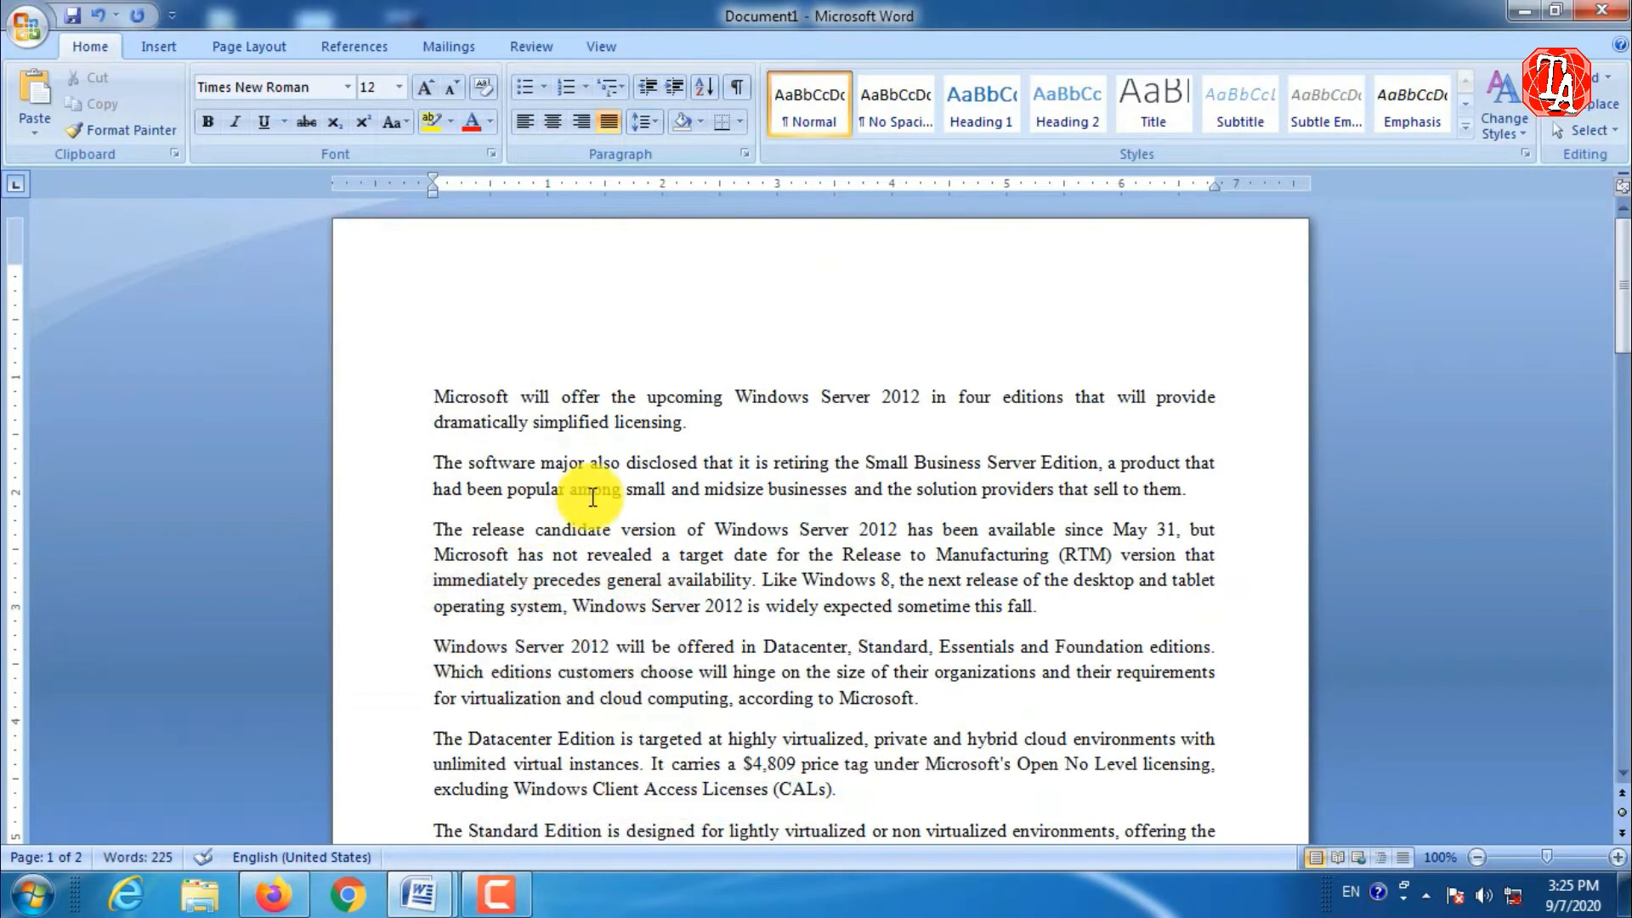
- Lay out the text from "The software major" through the Standard Edition paragraph in two columns
scroll(544, 510, down, 1)
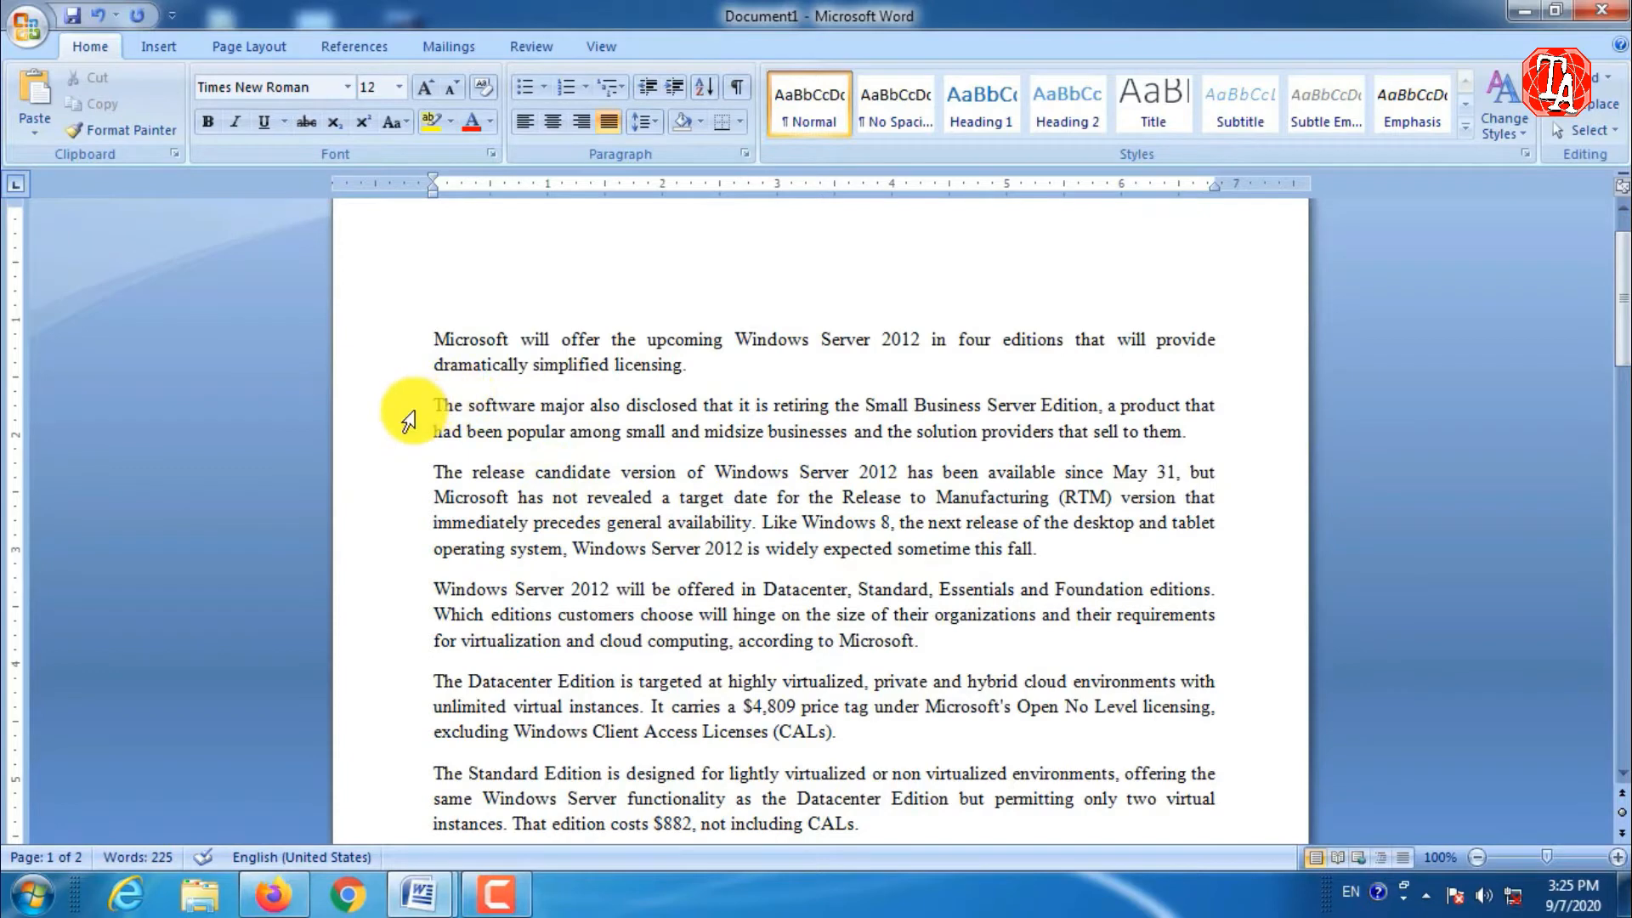
drag(436, 400, 883, 604)
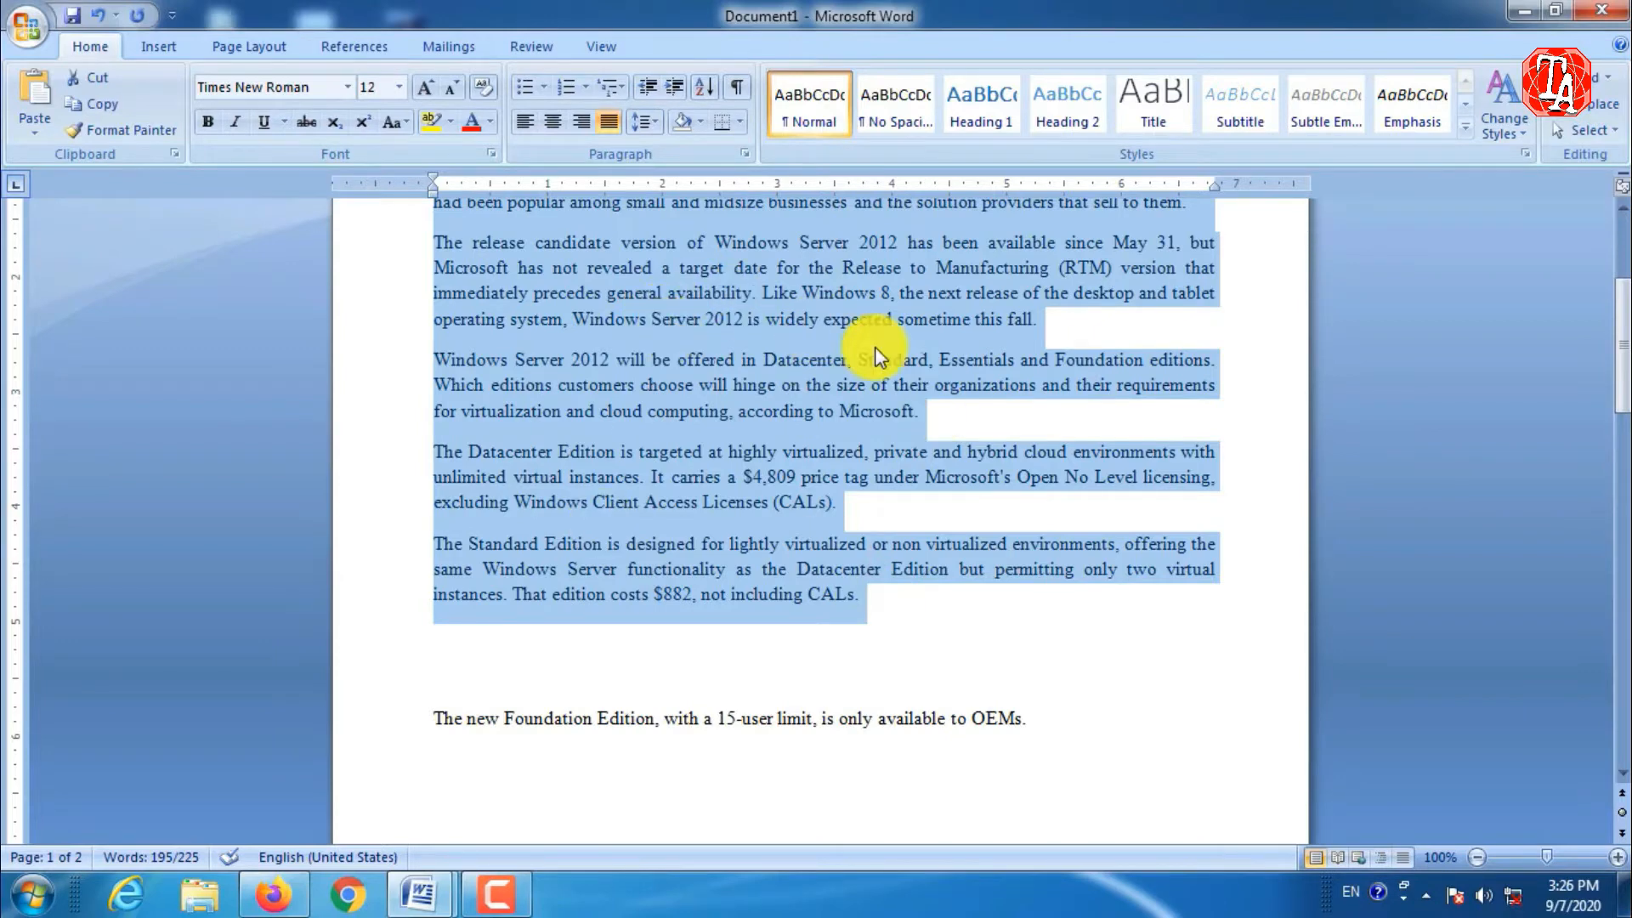
click(166, 51)
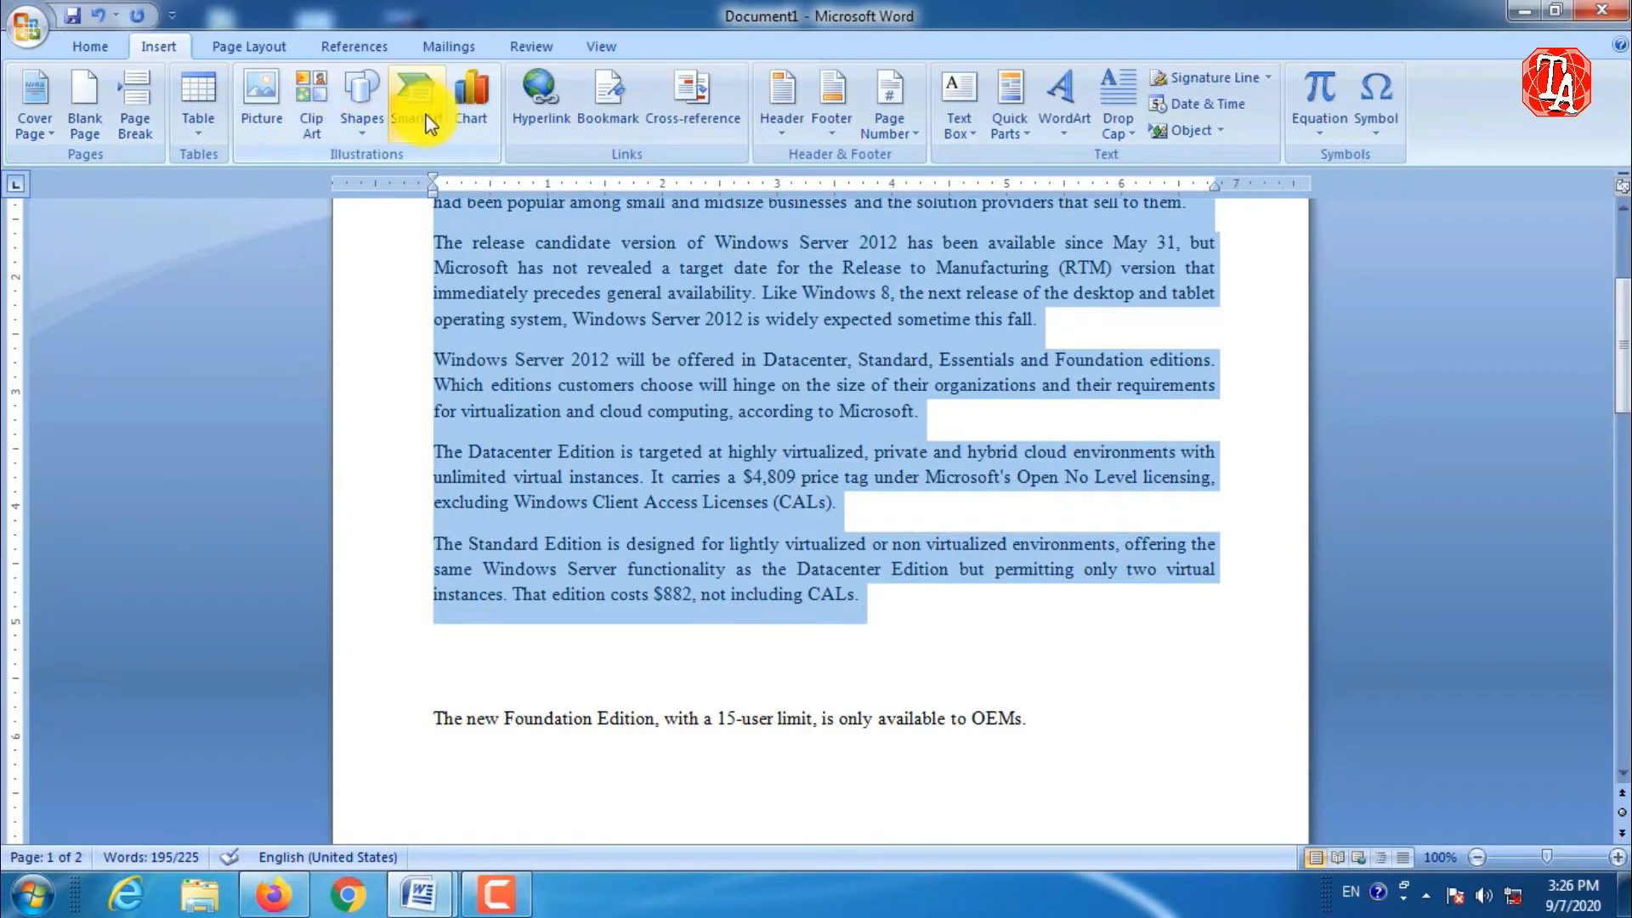
click(242, 47)
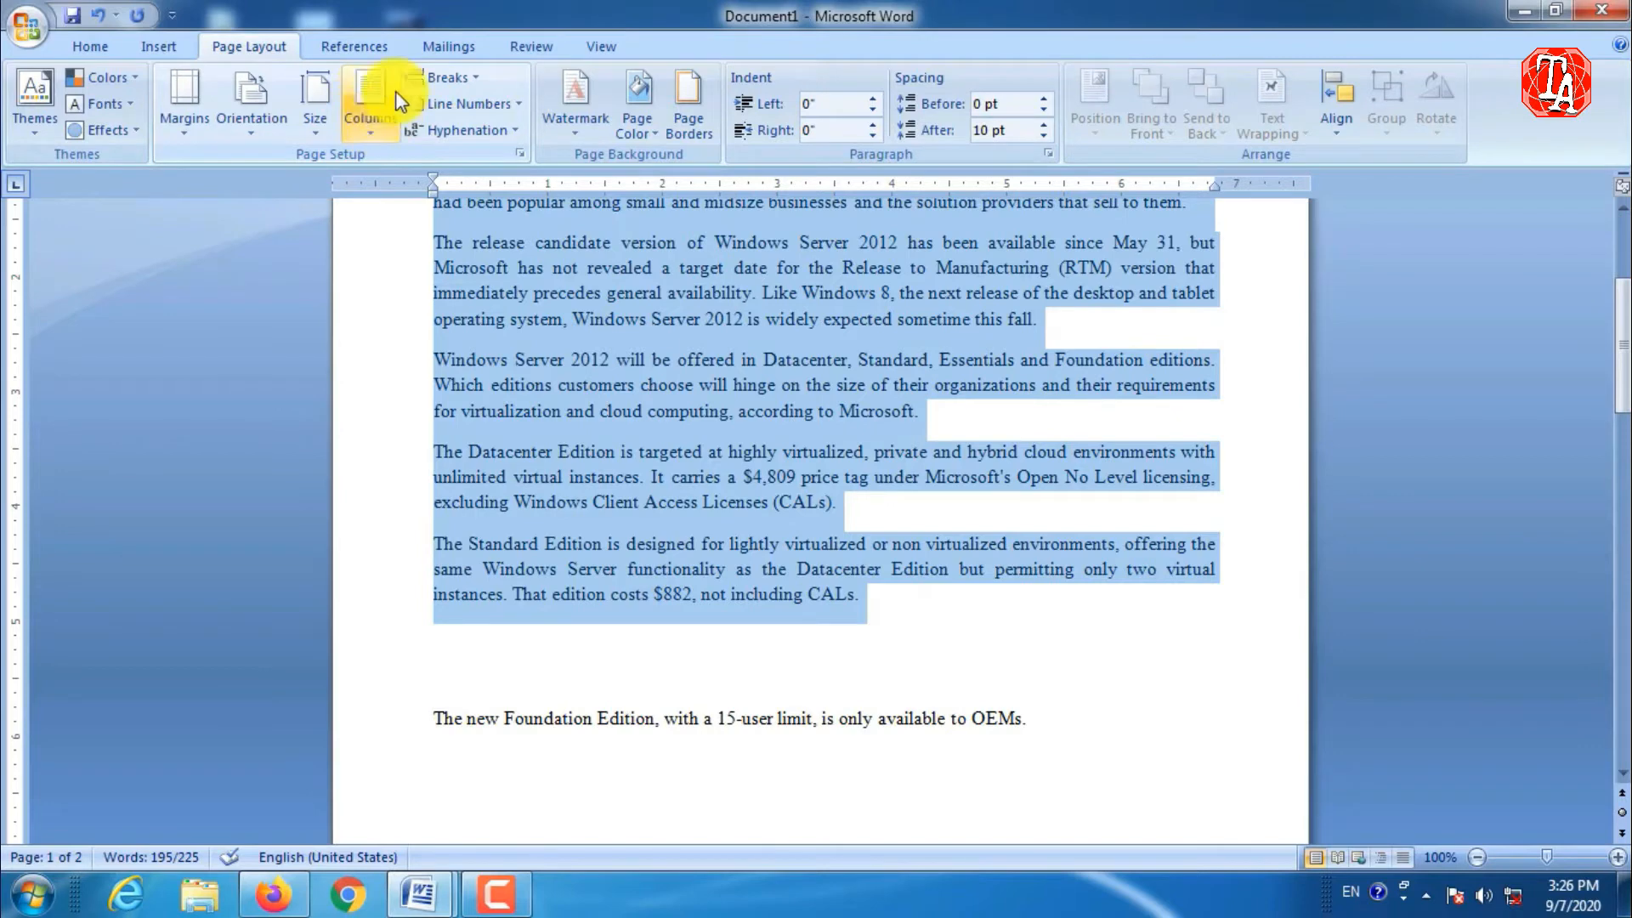
click(379, 114)
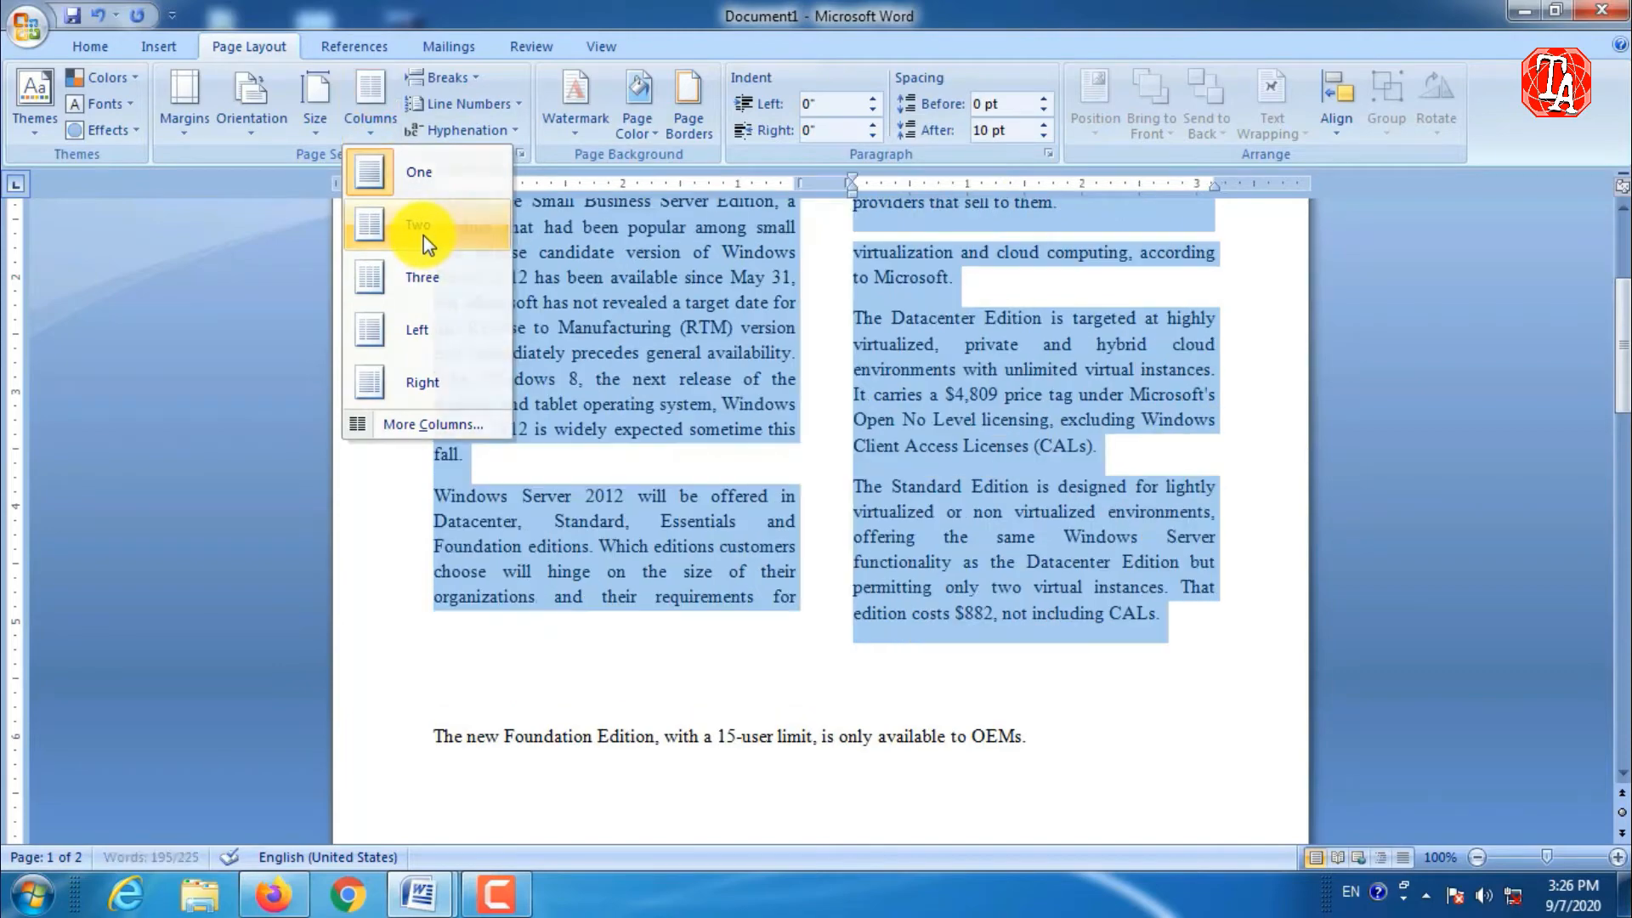
click(423, 236)
scroll(833, 526, up, 5)
scroll(833, 527, down, 3)
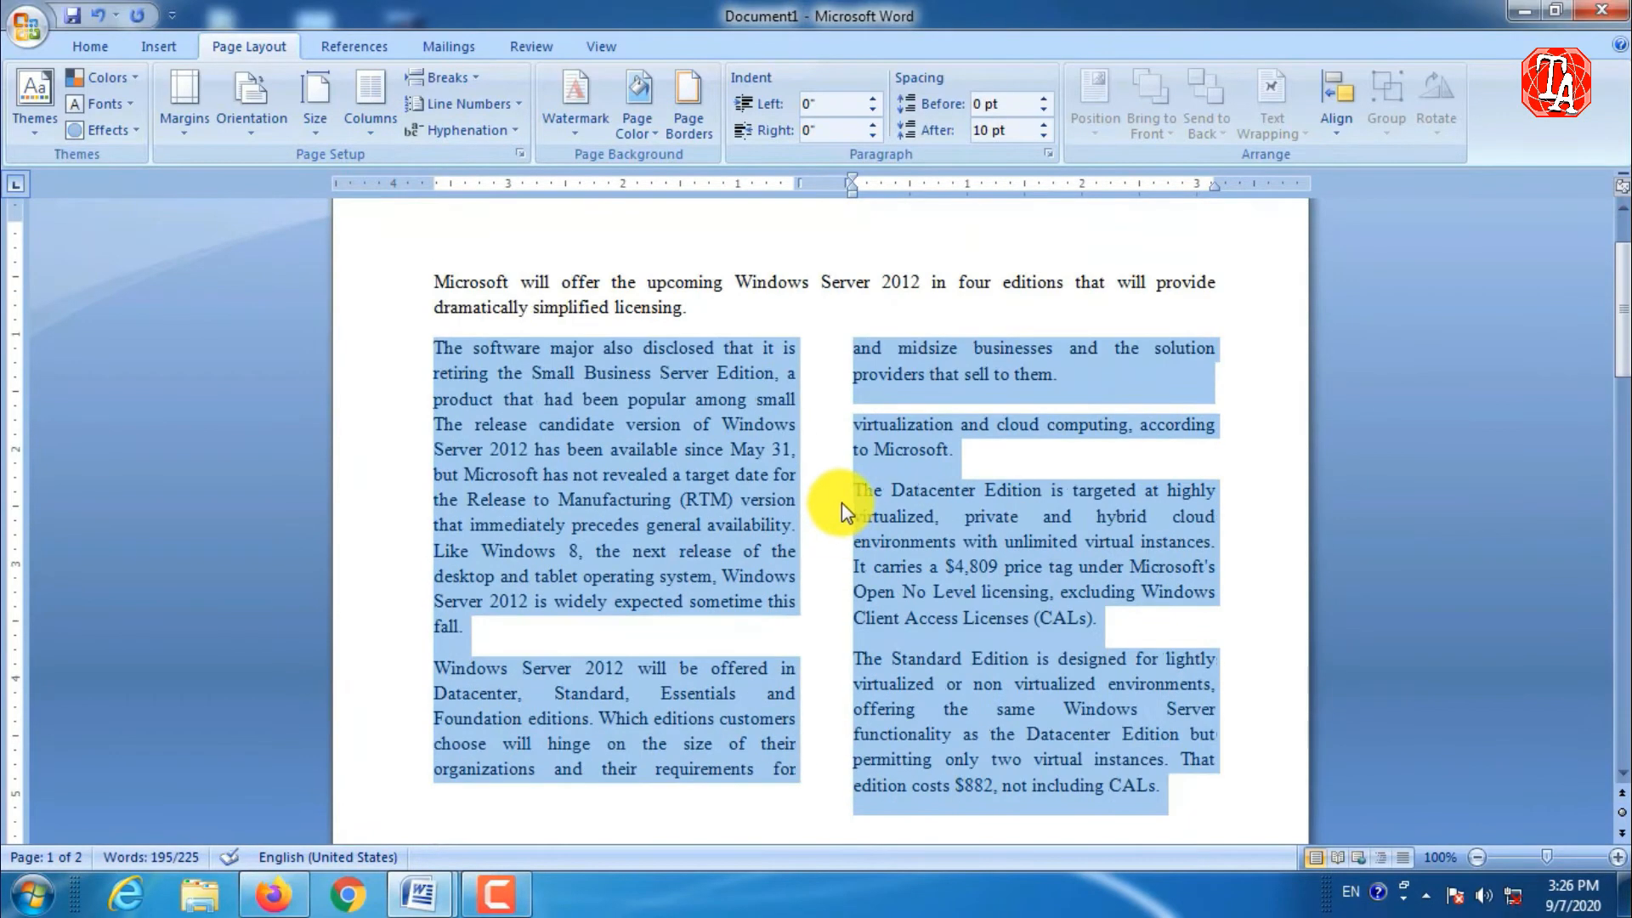
scroll(873, 501, down, 2)
click(874, 493)
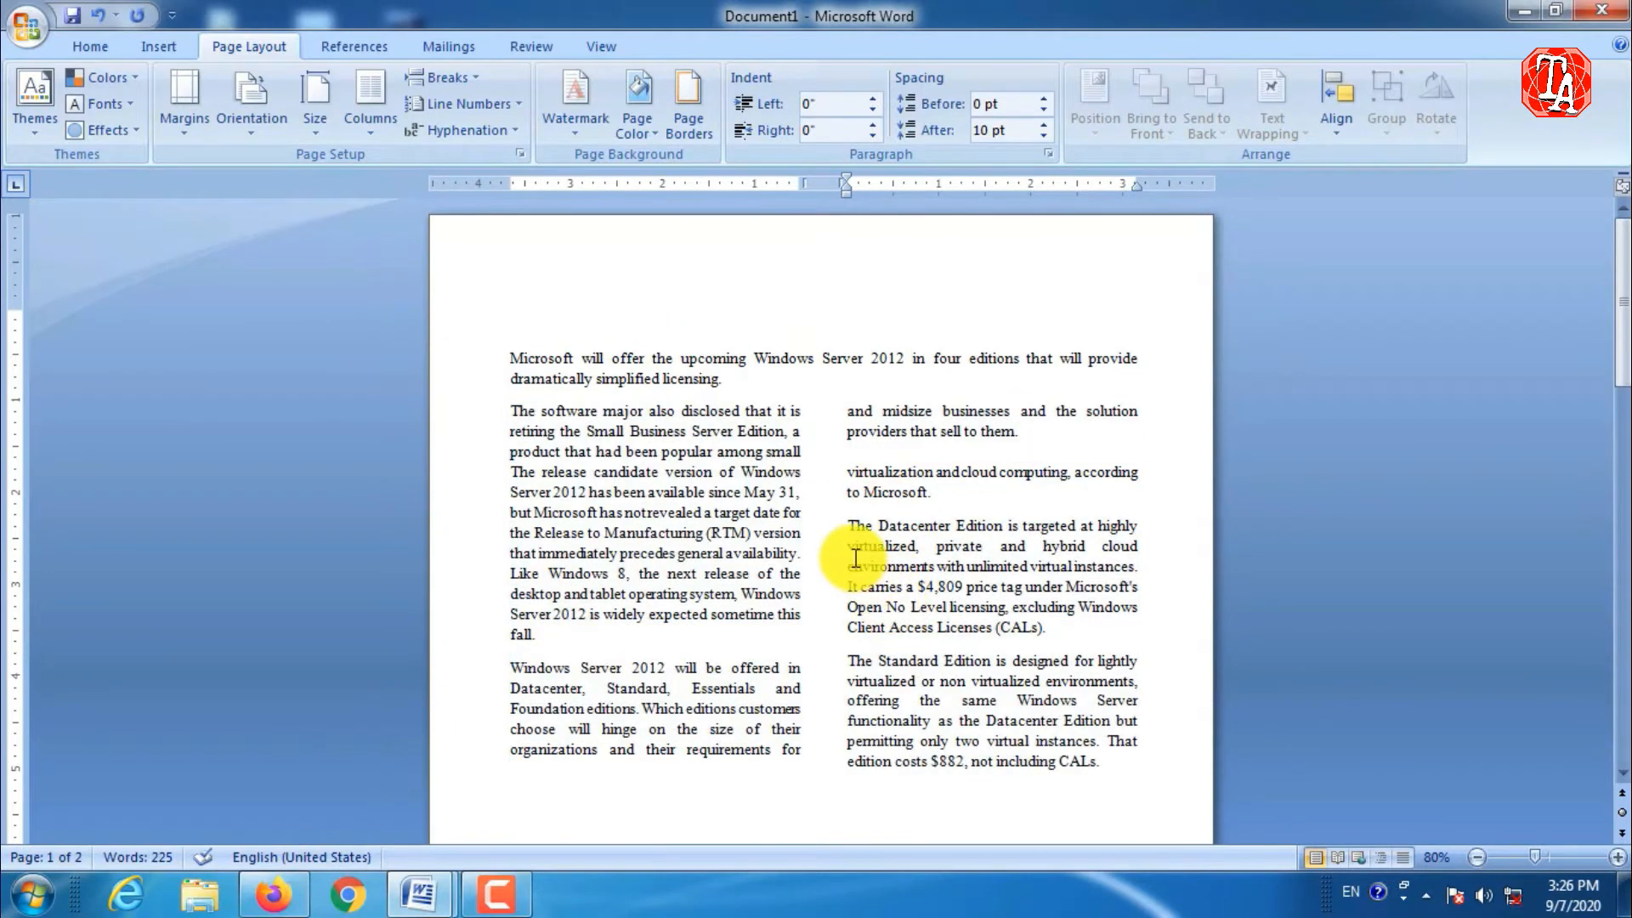
- Select the two-column text through the Standard Edition paragraph again and change it to three columns
scroll(833, 628, down, 3)
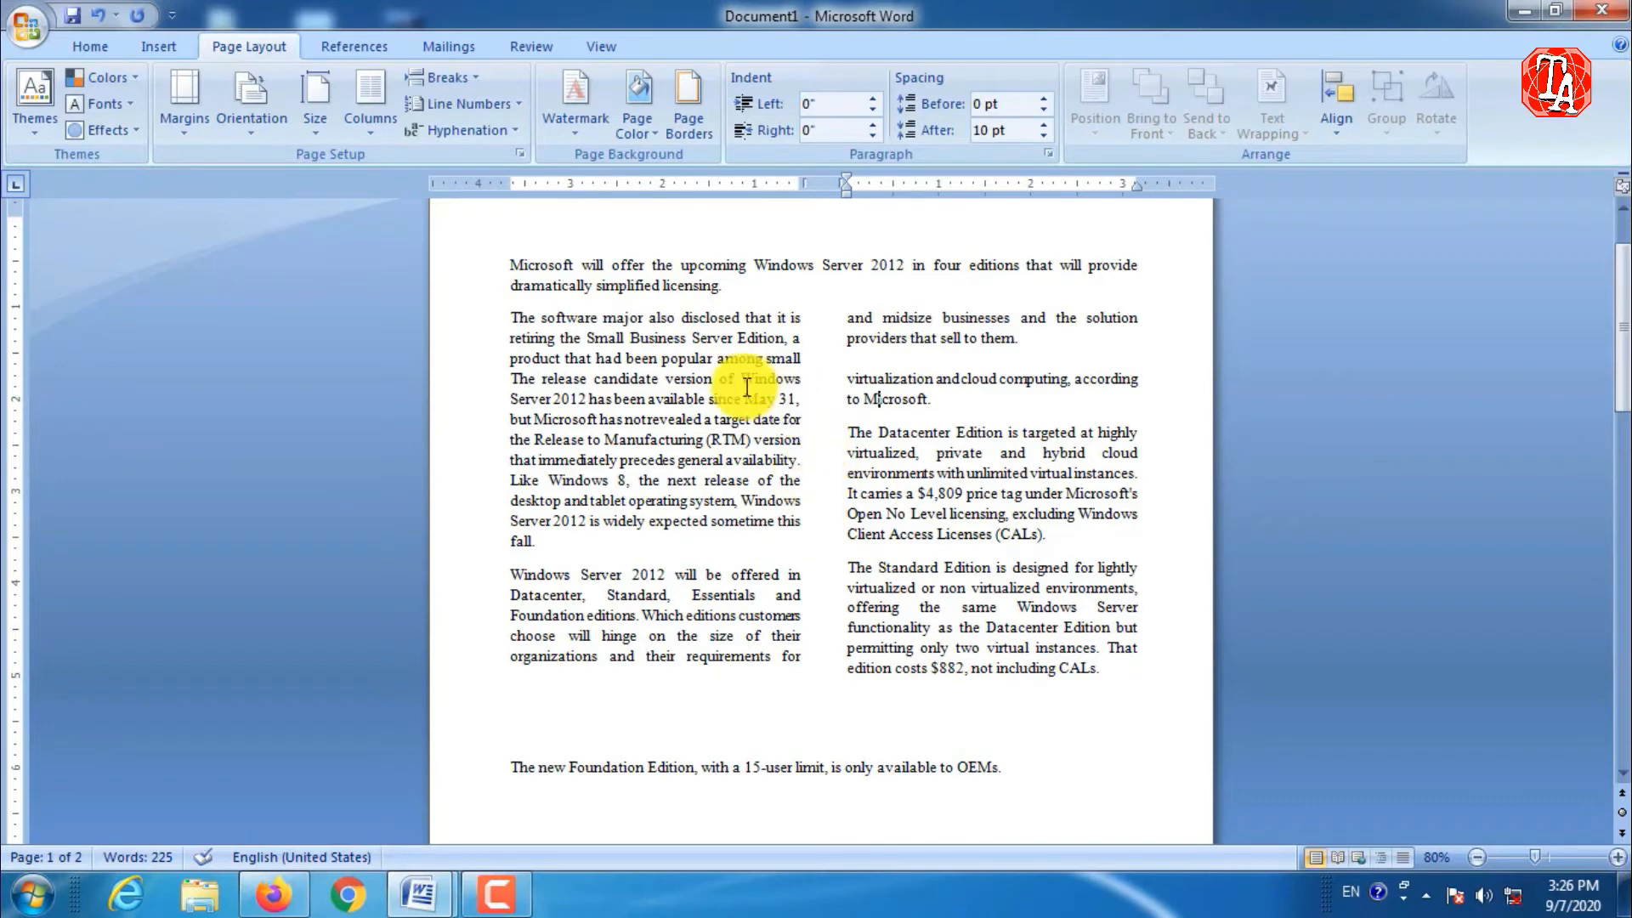
drag(512, 318, 1158, 666)
click(366, 123)
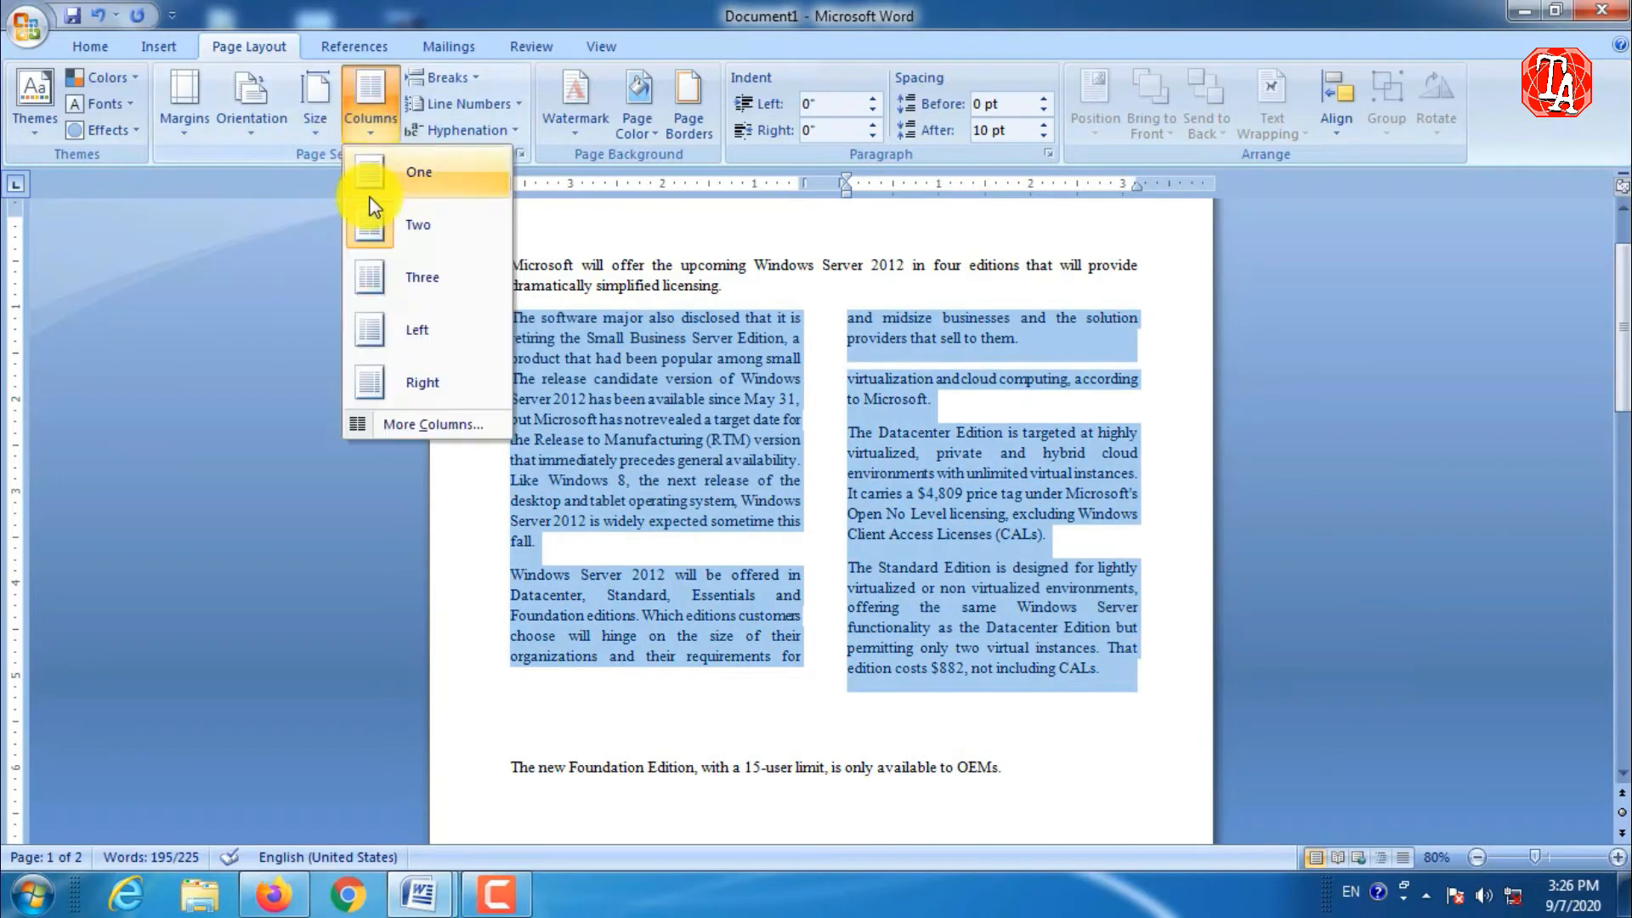
click(400, 276)
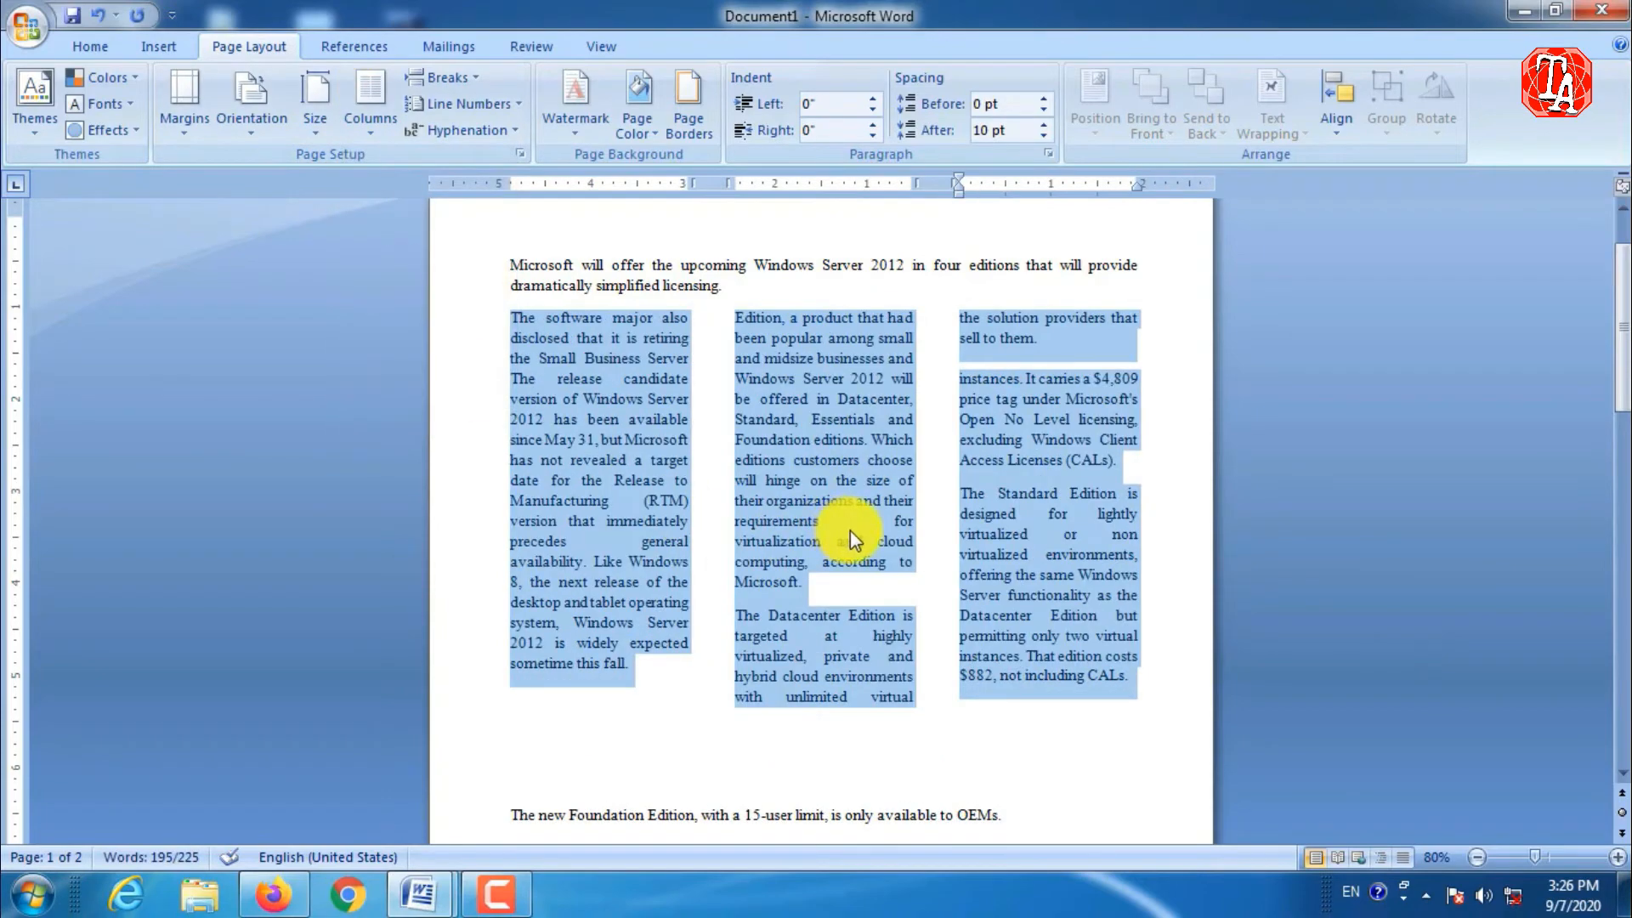
scroll(833, 512, down, 1)
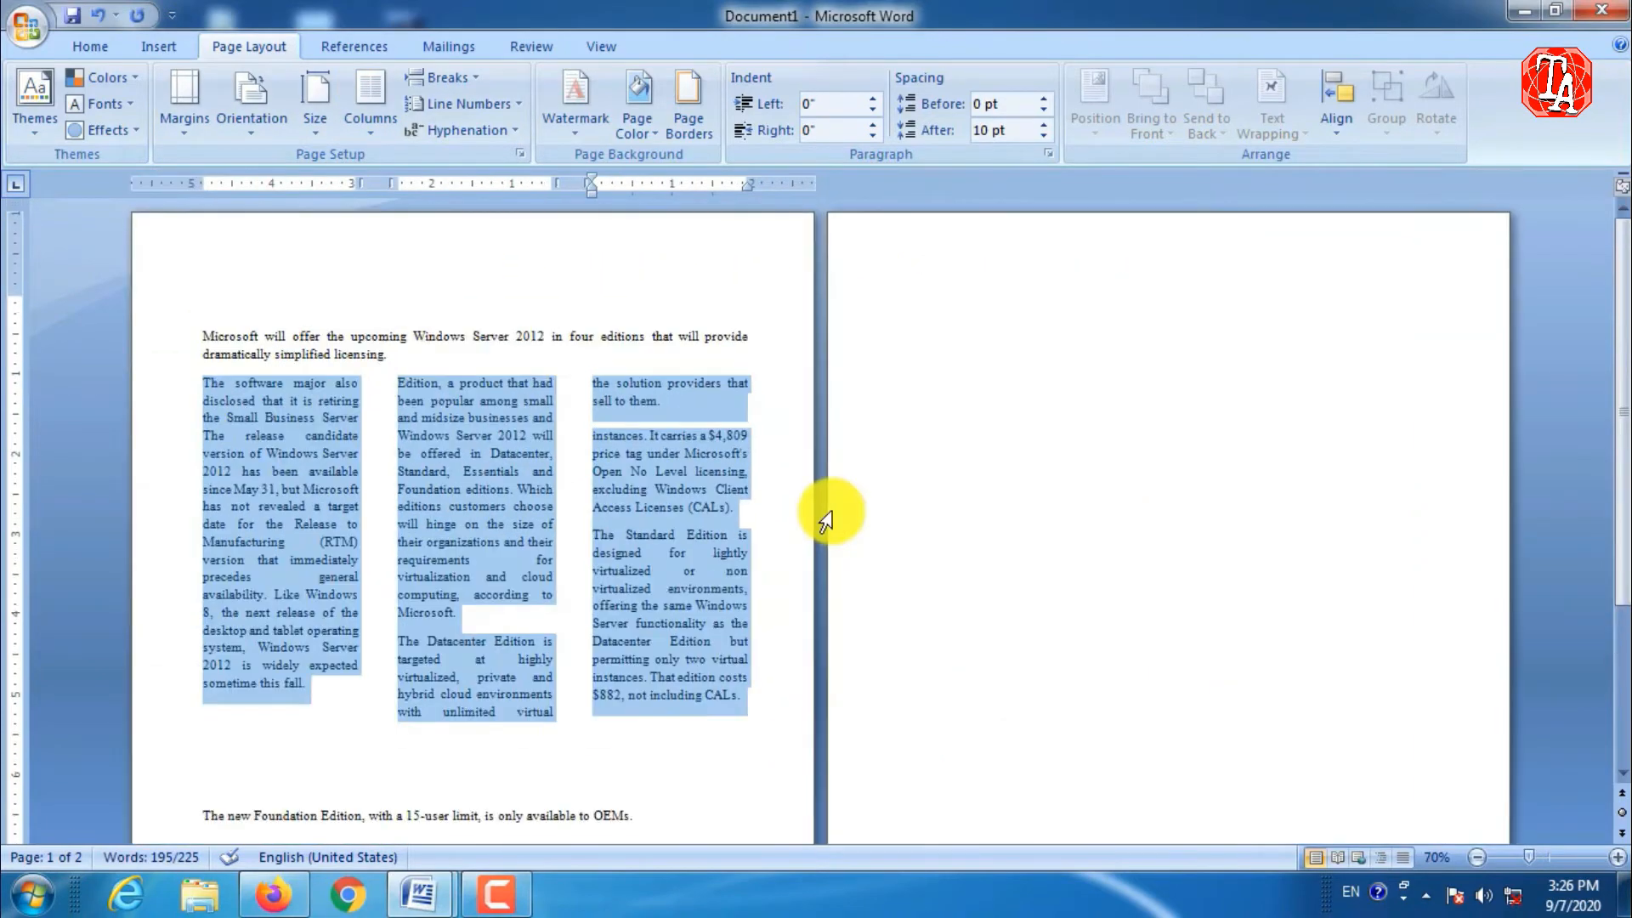
scroll(535, 469, up, 1)
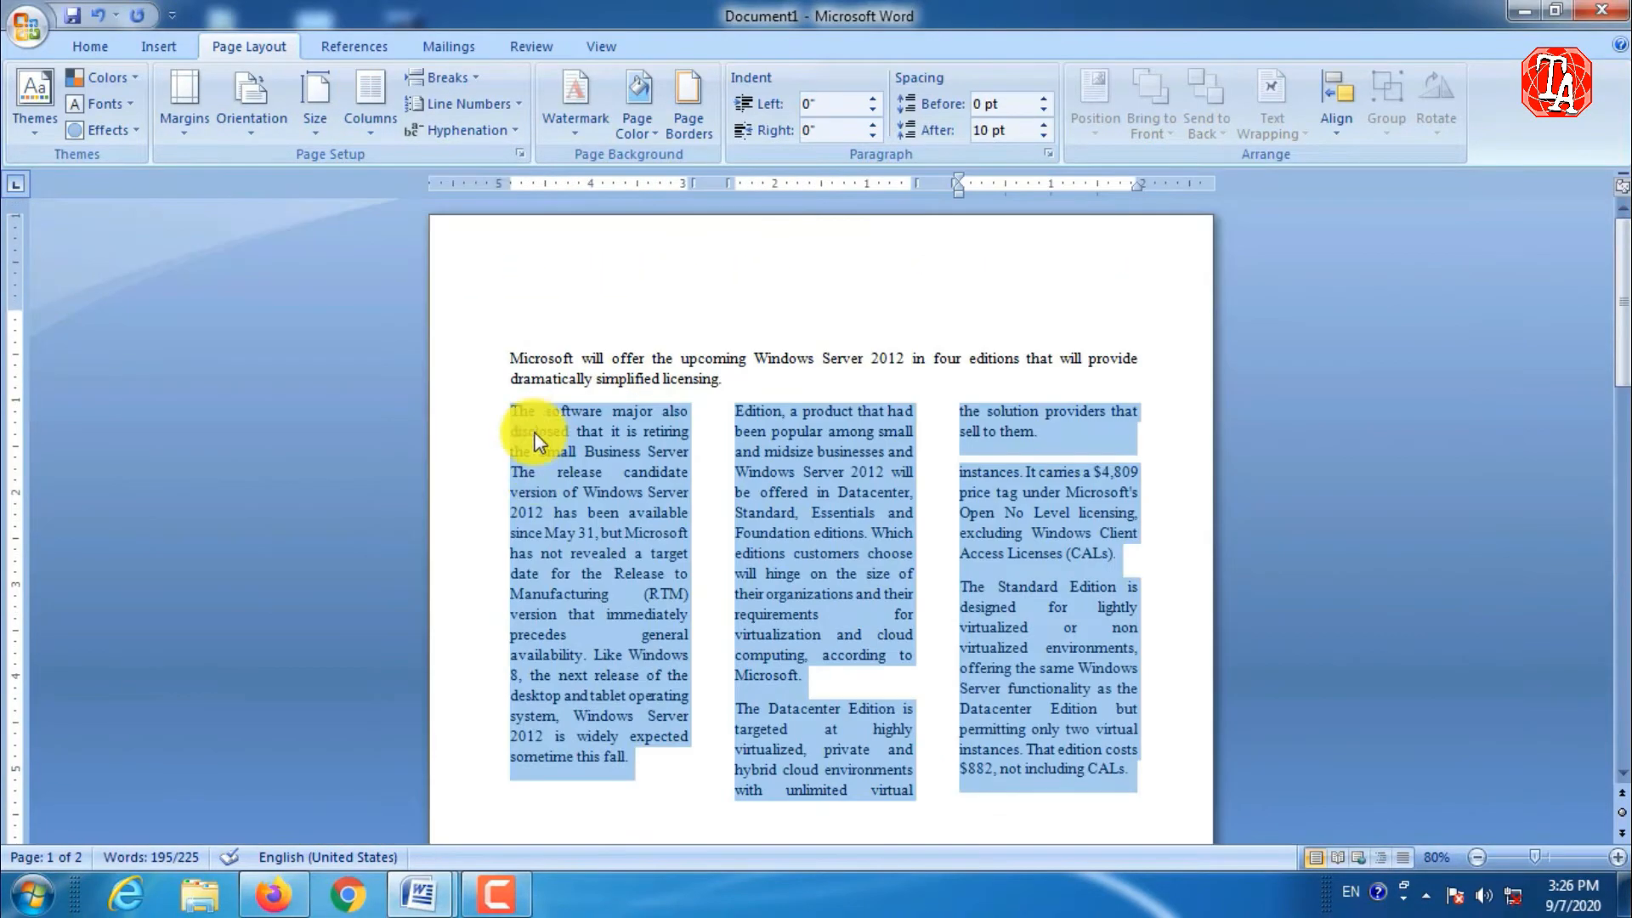
- Apply the Left column layout to the selected three-column text and clear the selection
click(362, 132)
click(418, 318)
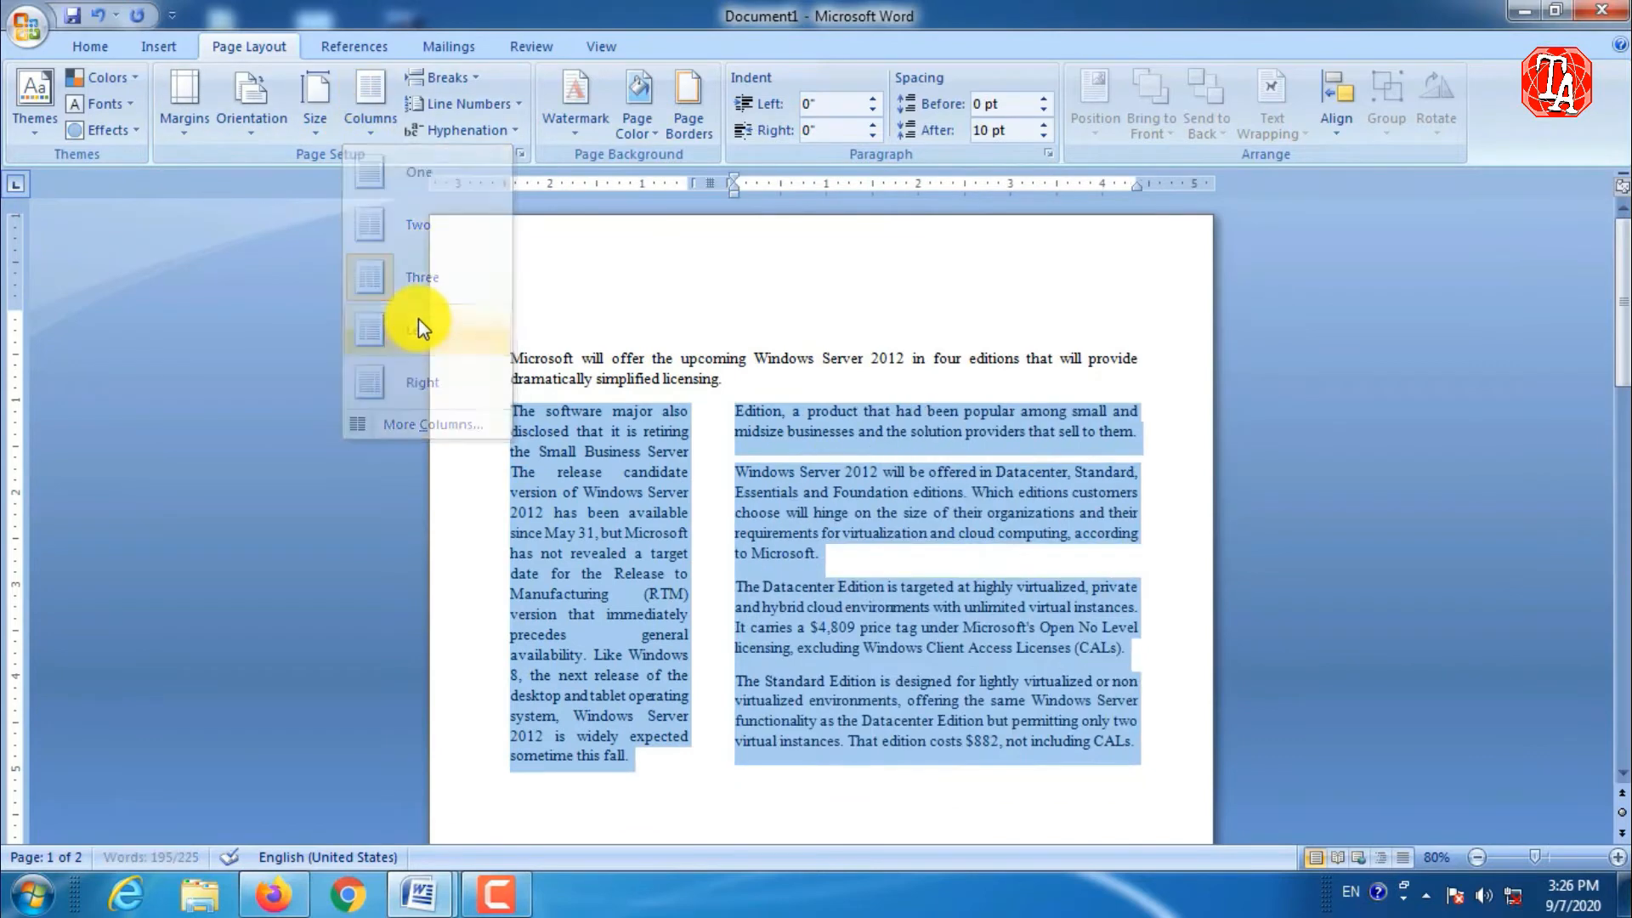
click(721, 433)
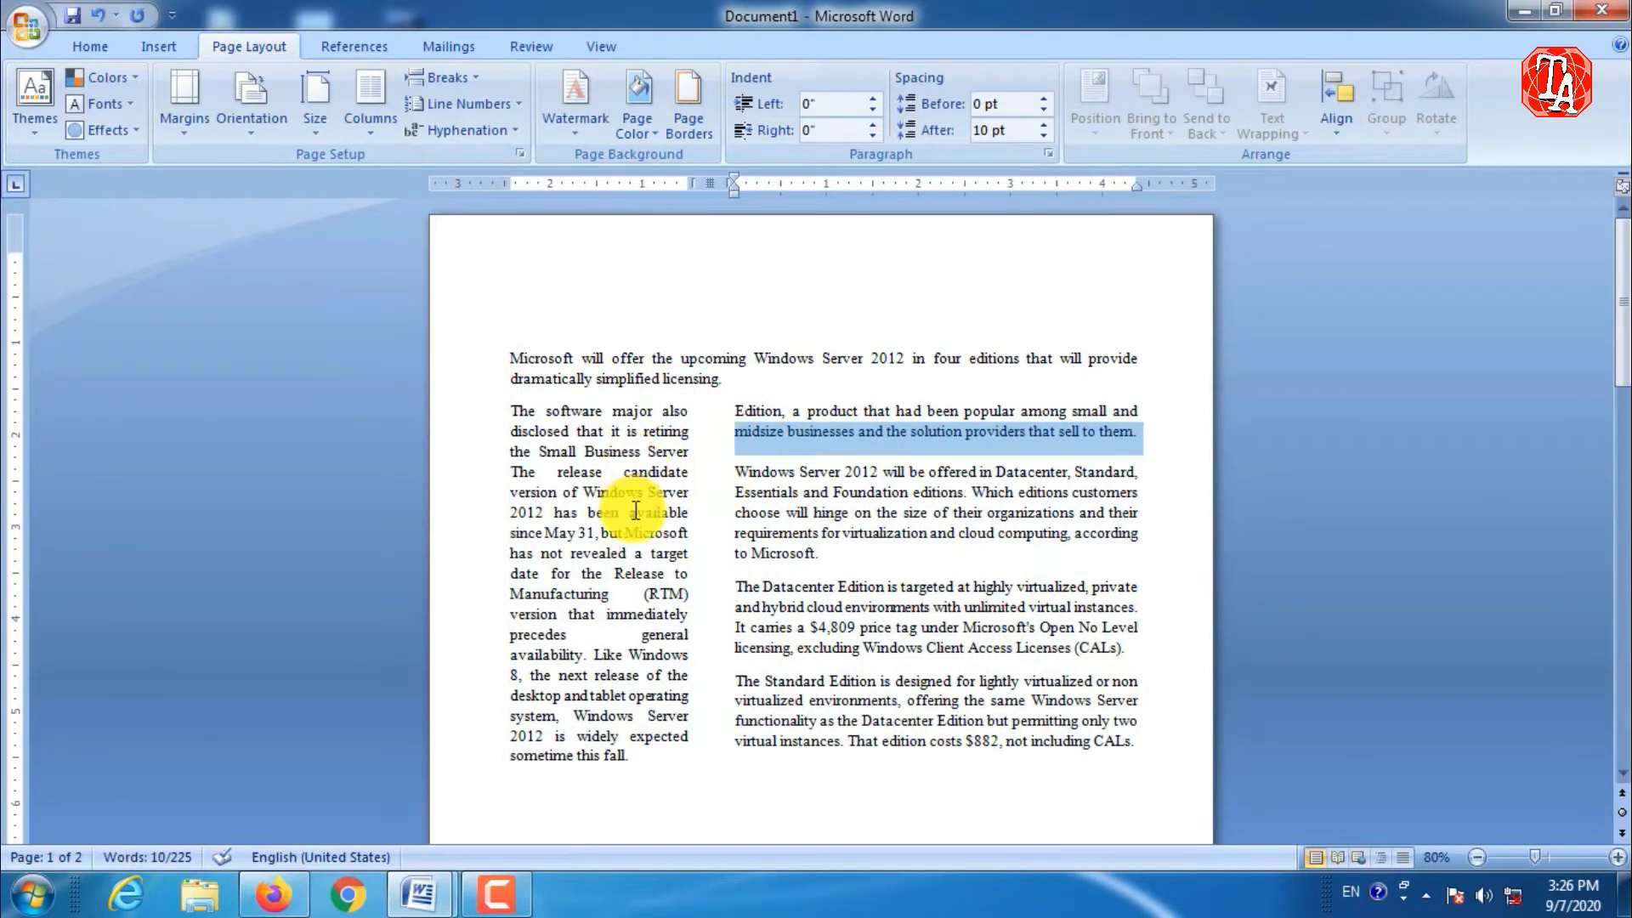
click(737, 495)
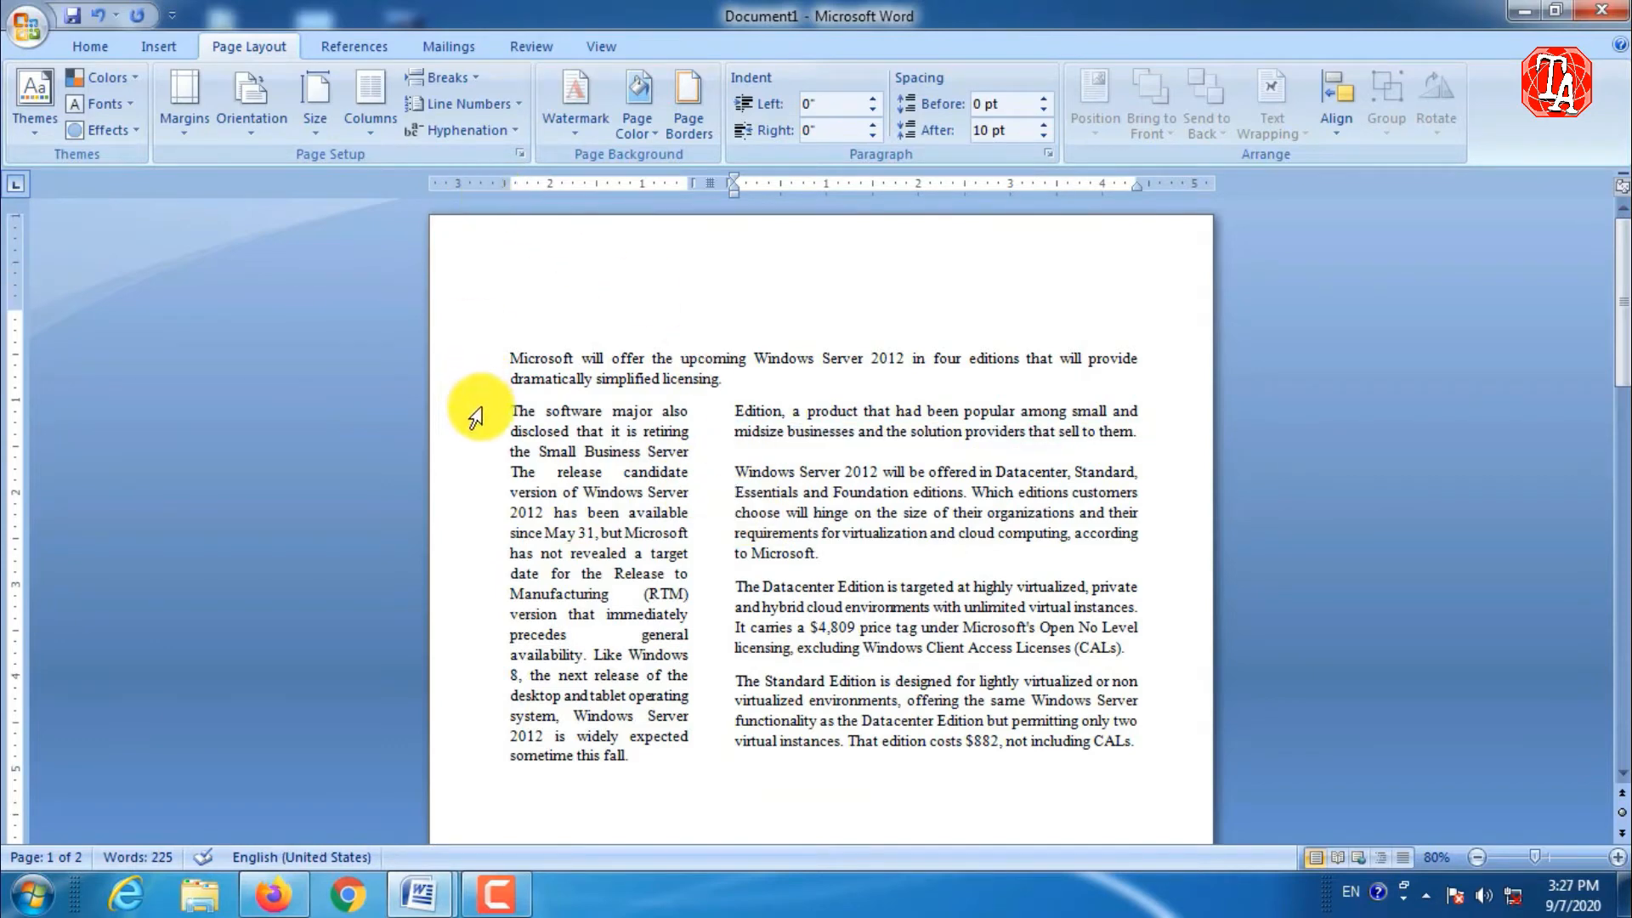
- Select the Left-column text from "The software major" through the Standard Edition paragraph and apply the Right column layout
drag(510, 411, 1129, 747)
click(379, 136)
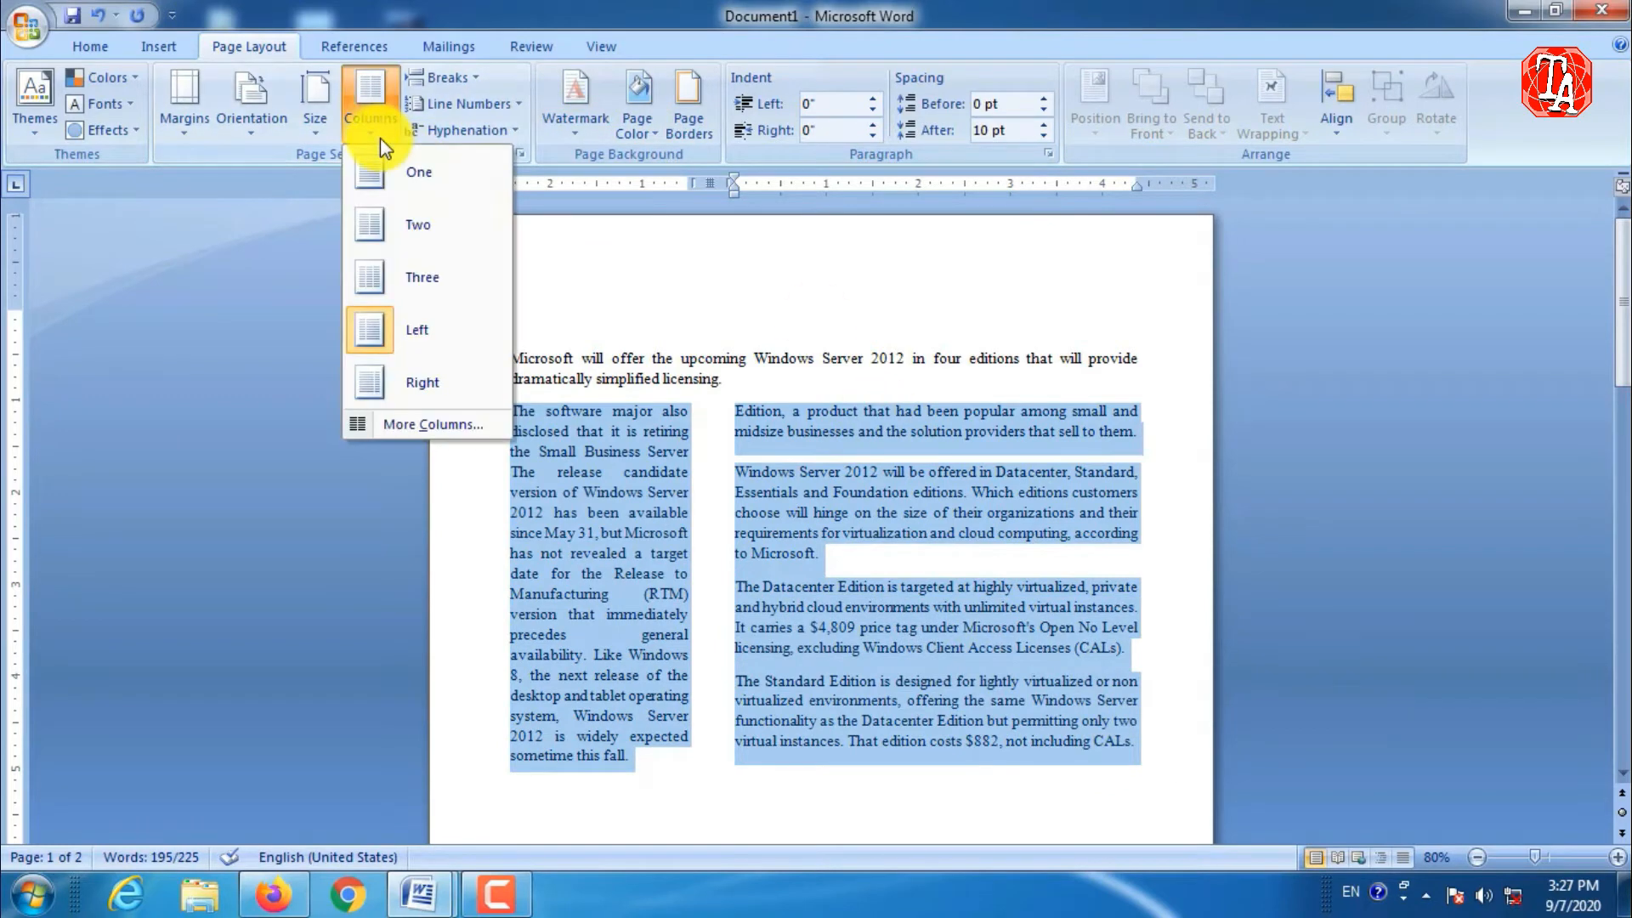
click(431, 398)
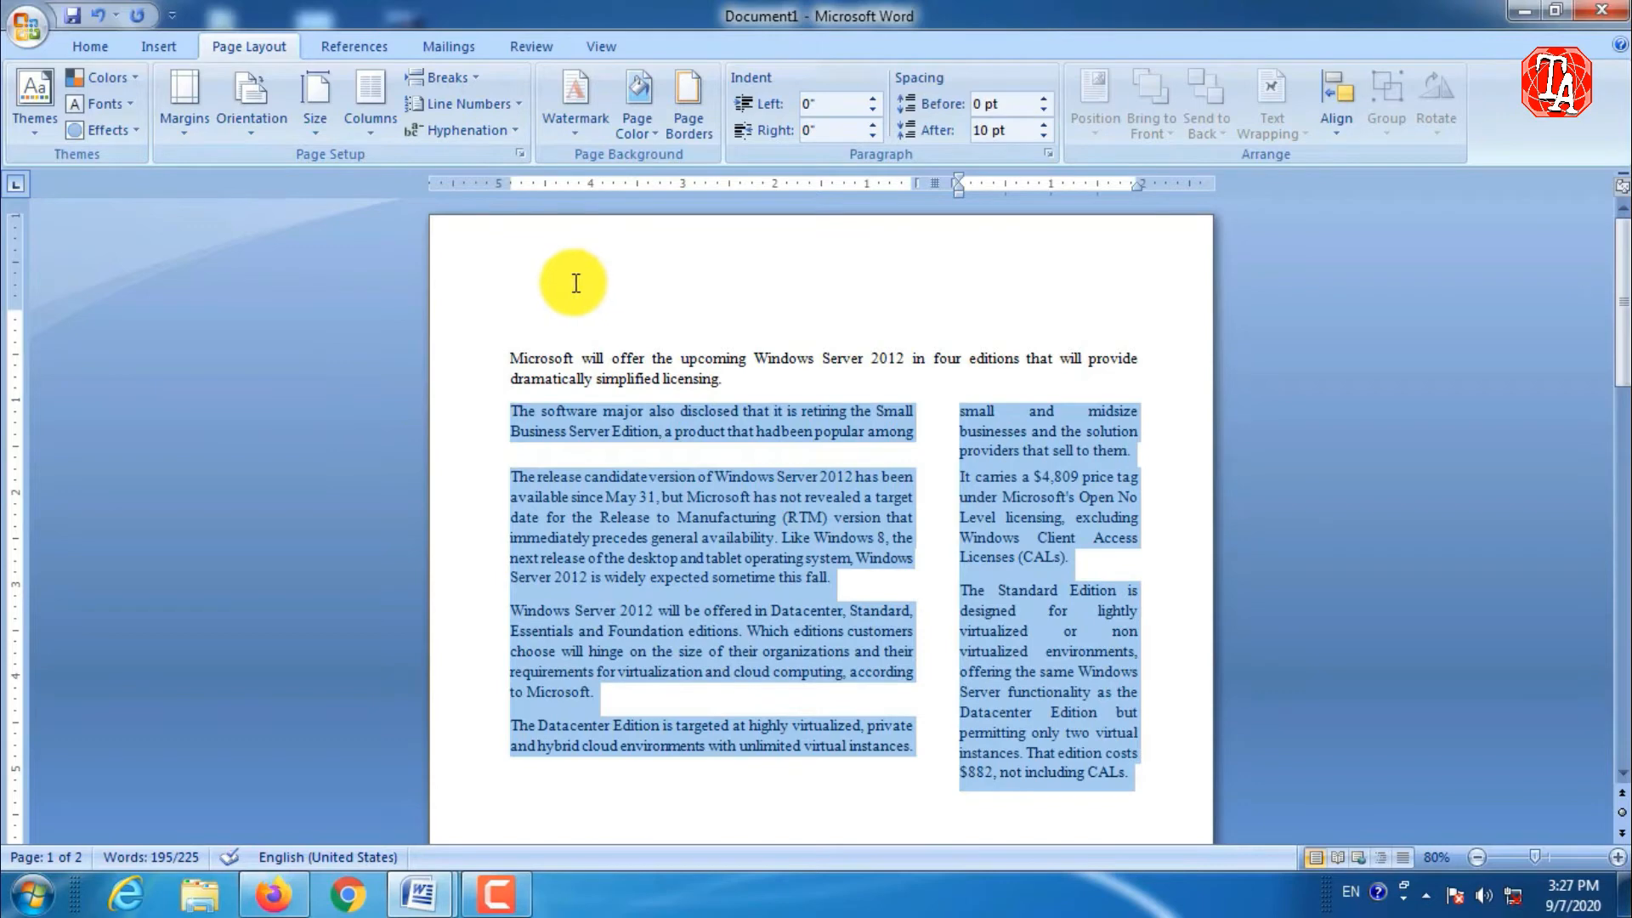
- Change the selected text to two equal columns and clear the selection
click(371, 131)
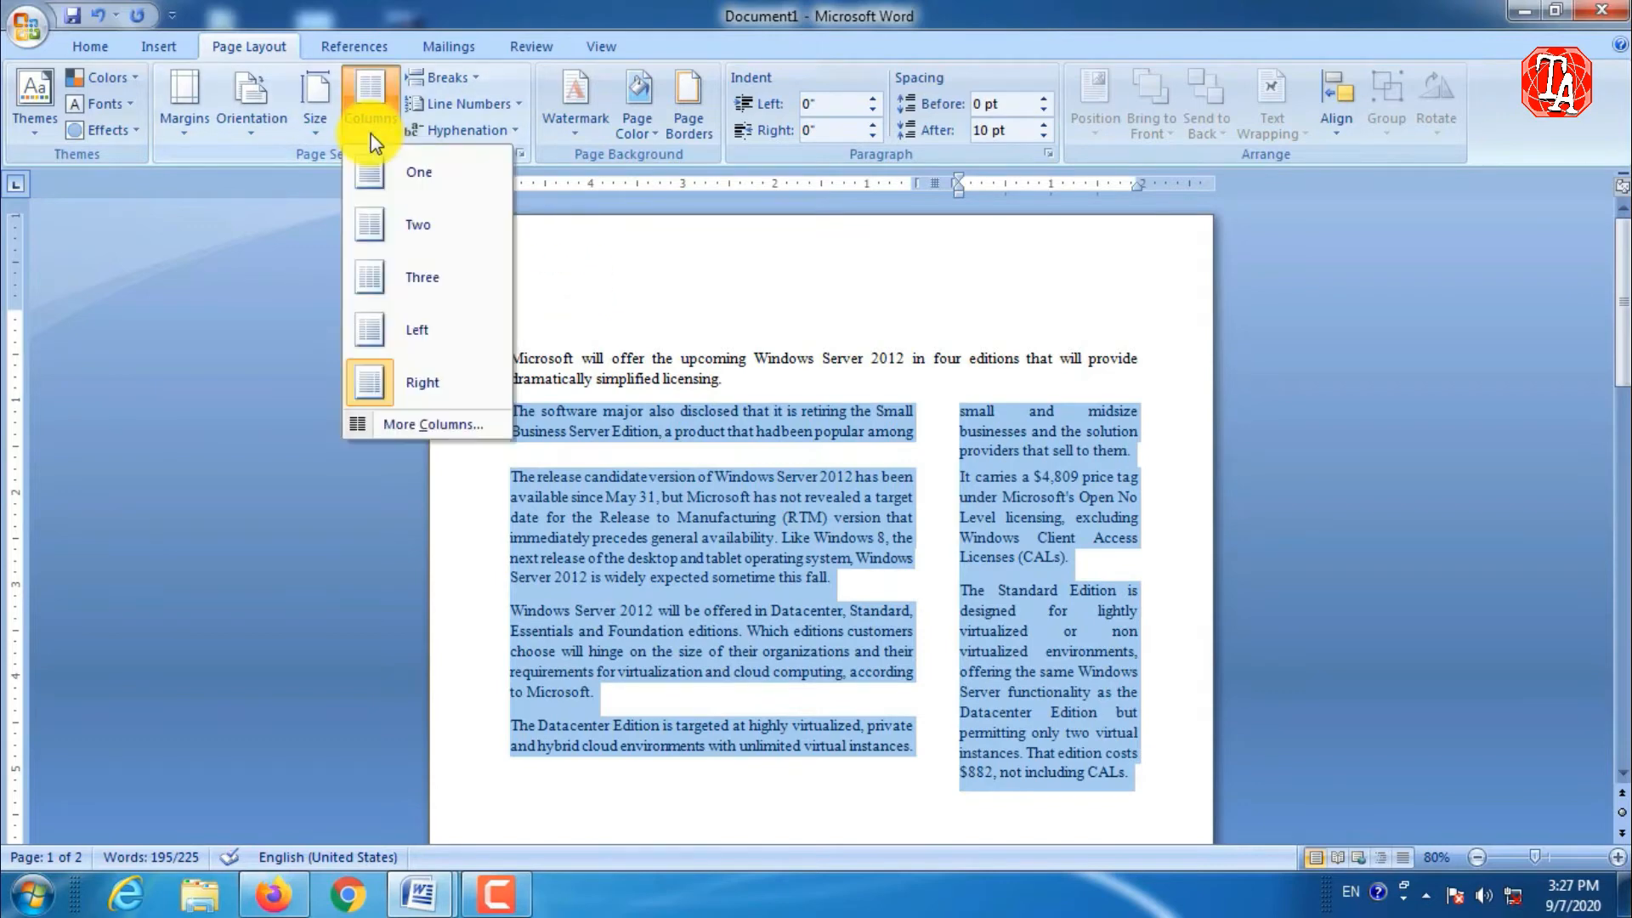
click(391, 226)
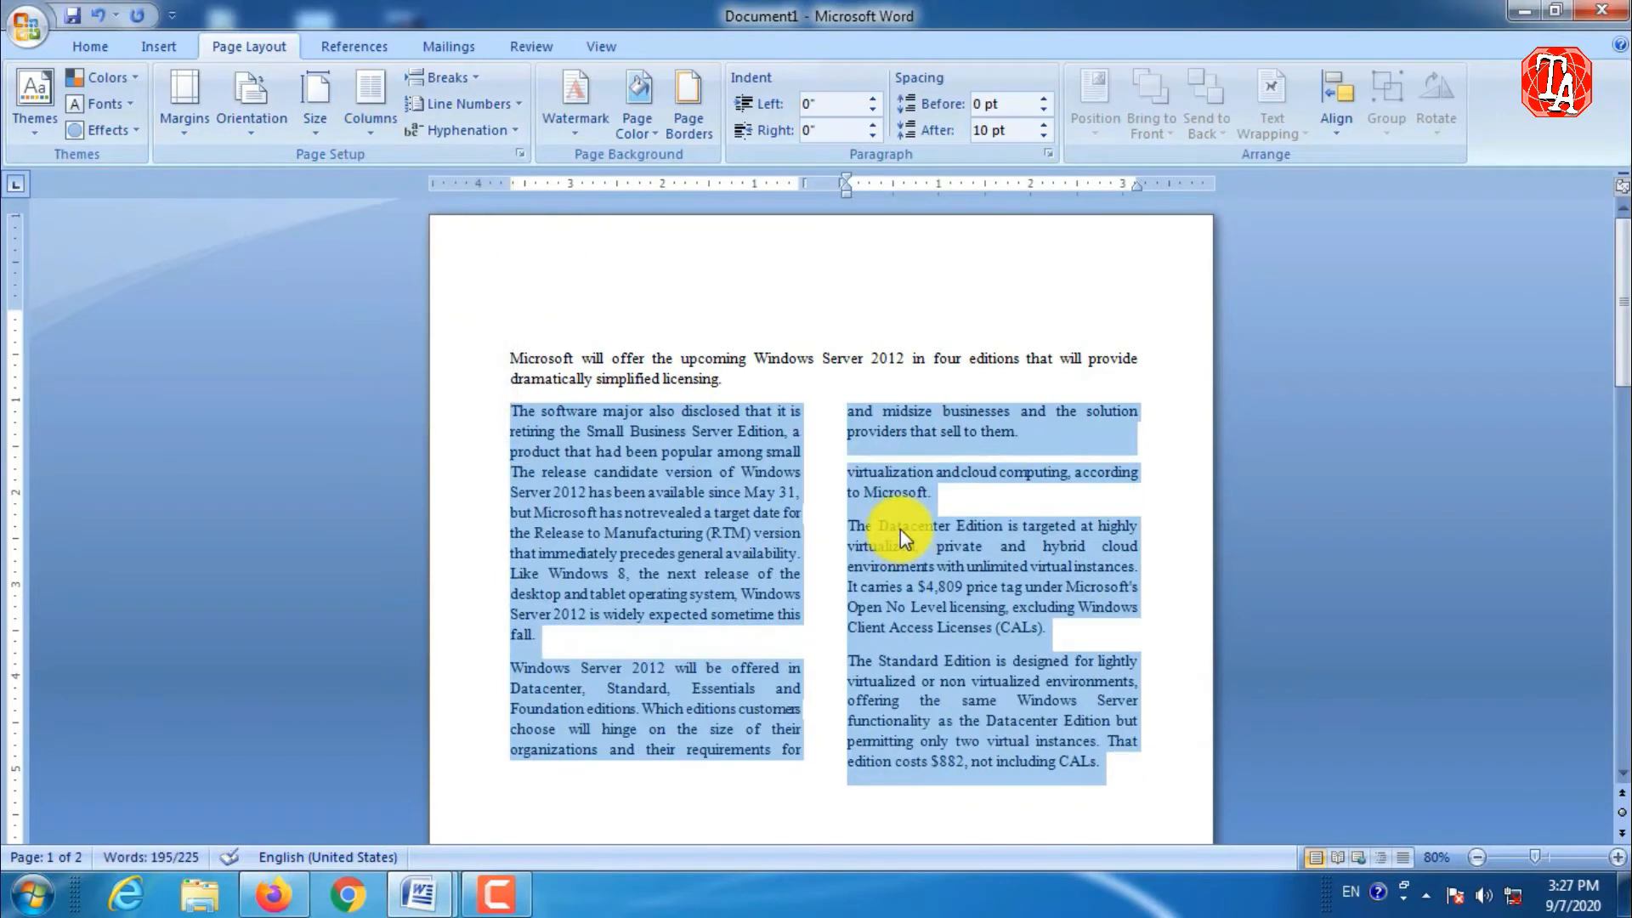
scroll(900, 528, down, 3)
click(838, 691)
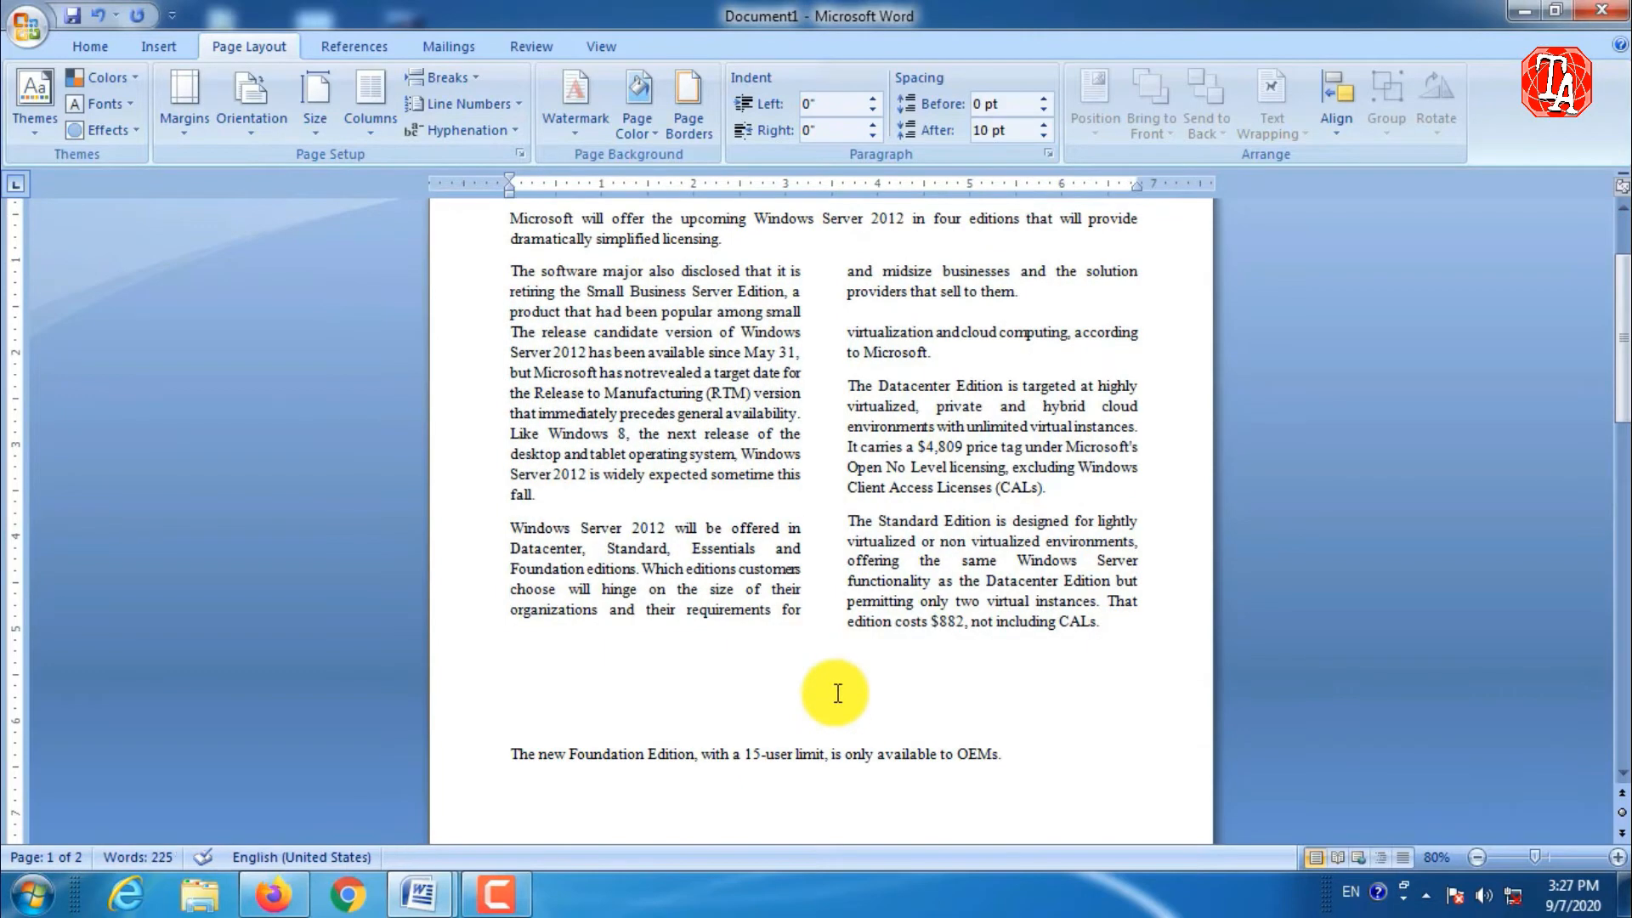
scroll(824, 580, up, 3)
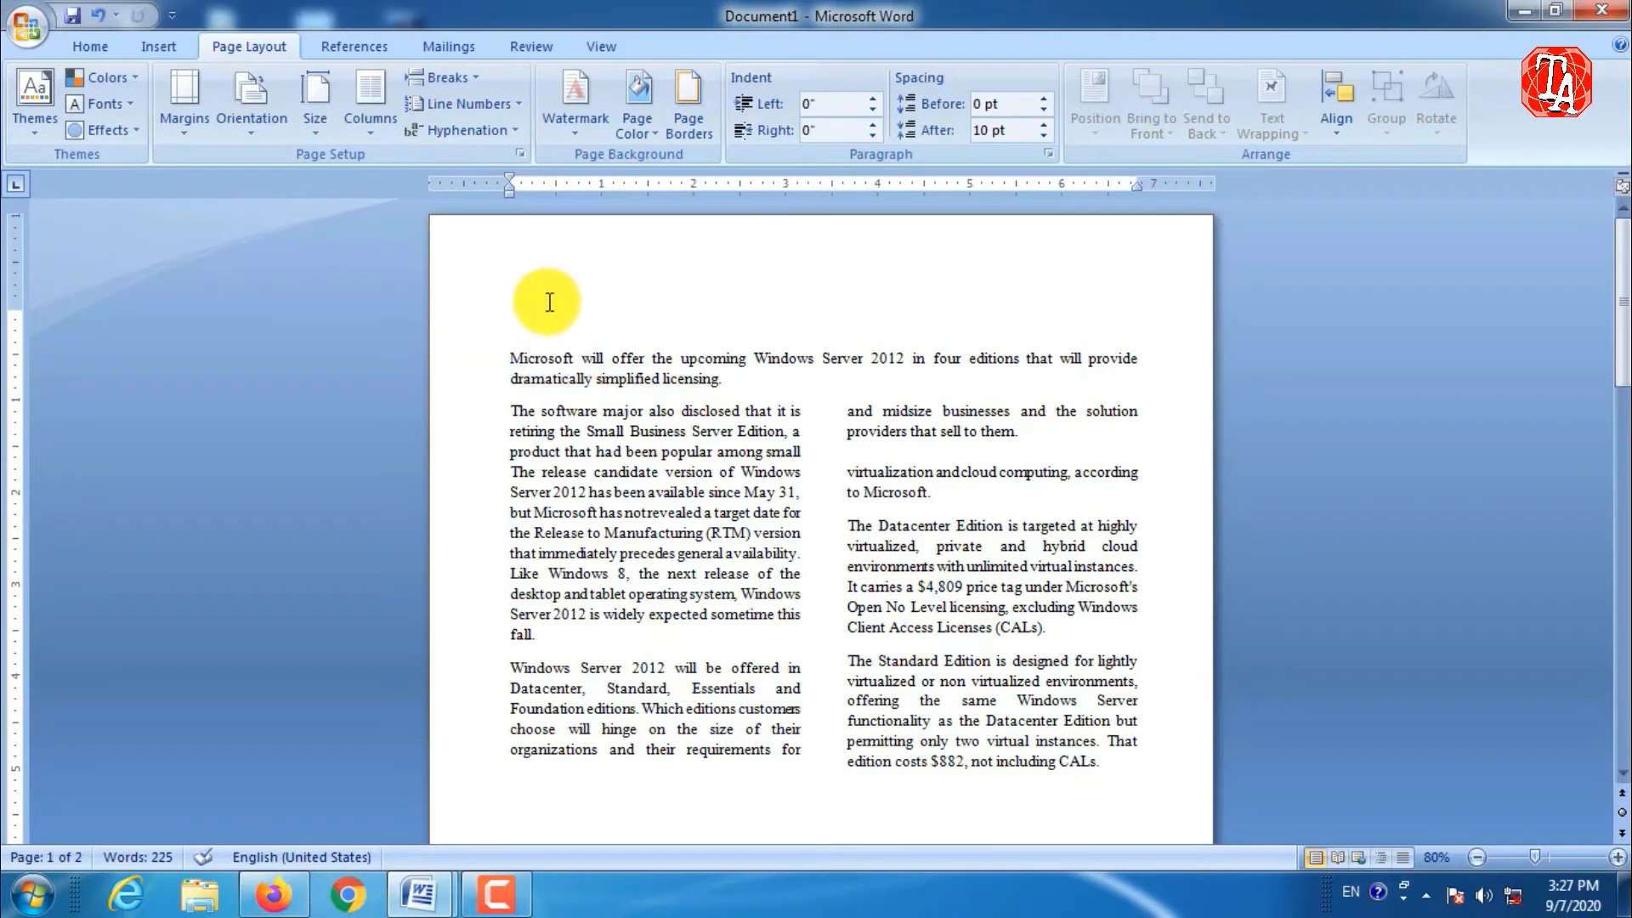
key(ctrl+z)
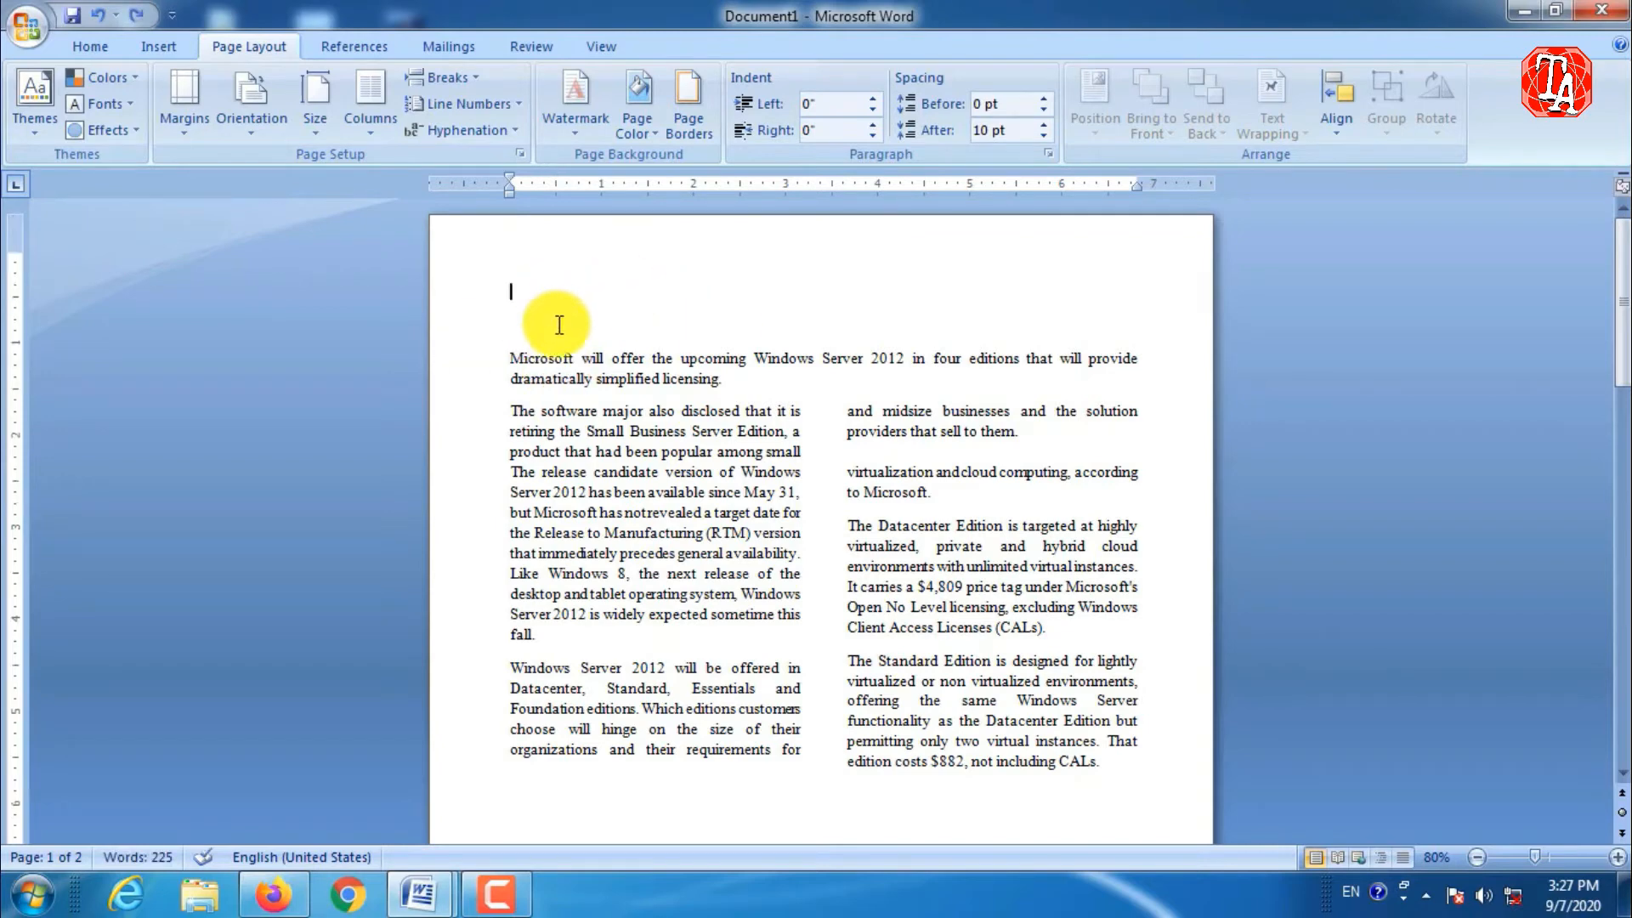
double_click(551, 290)
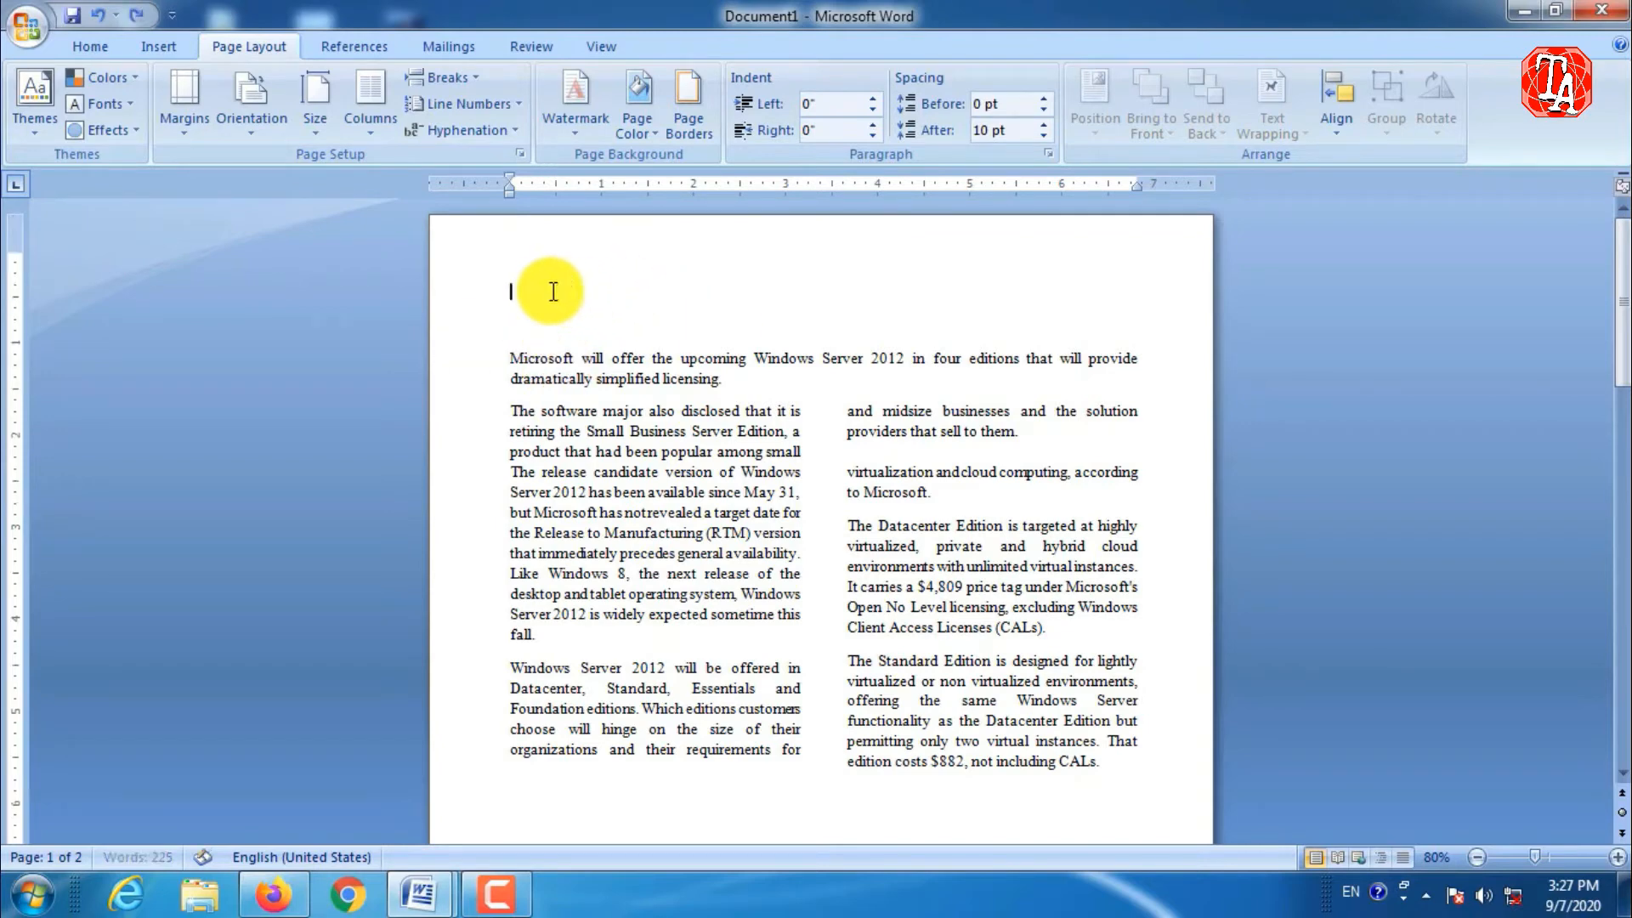
double_click(564, 244)
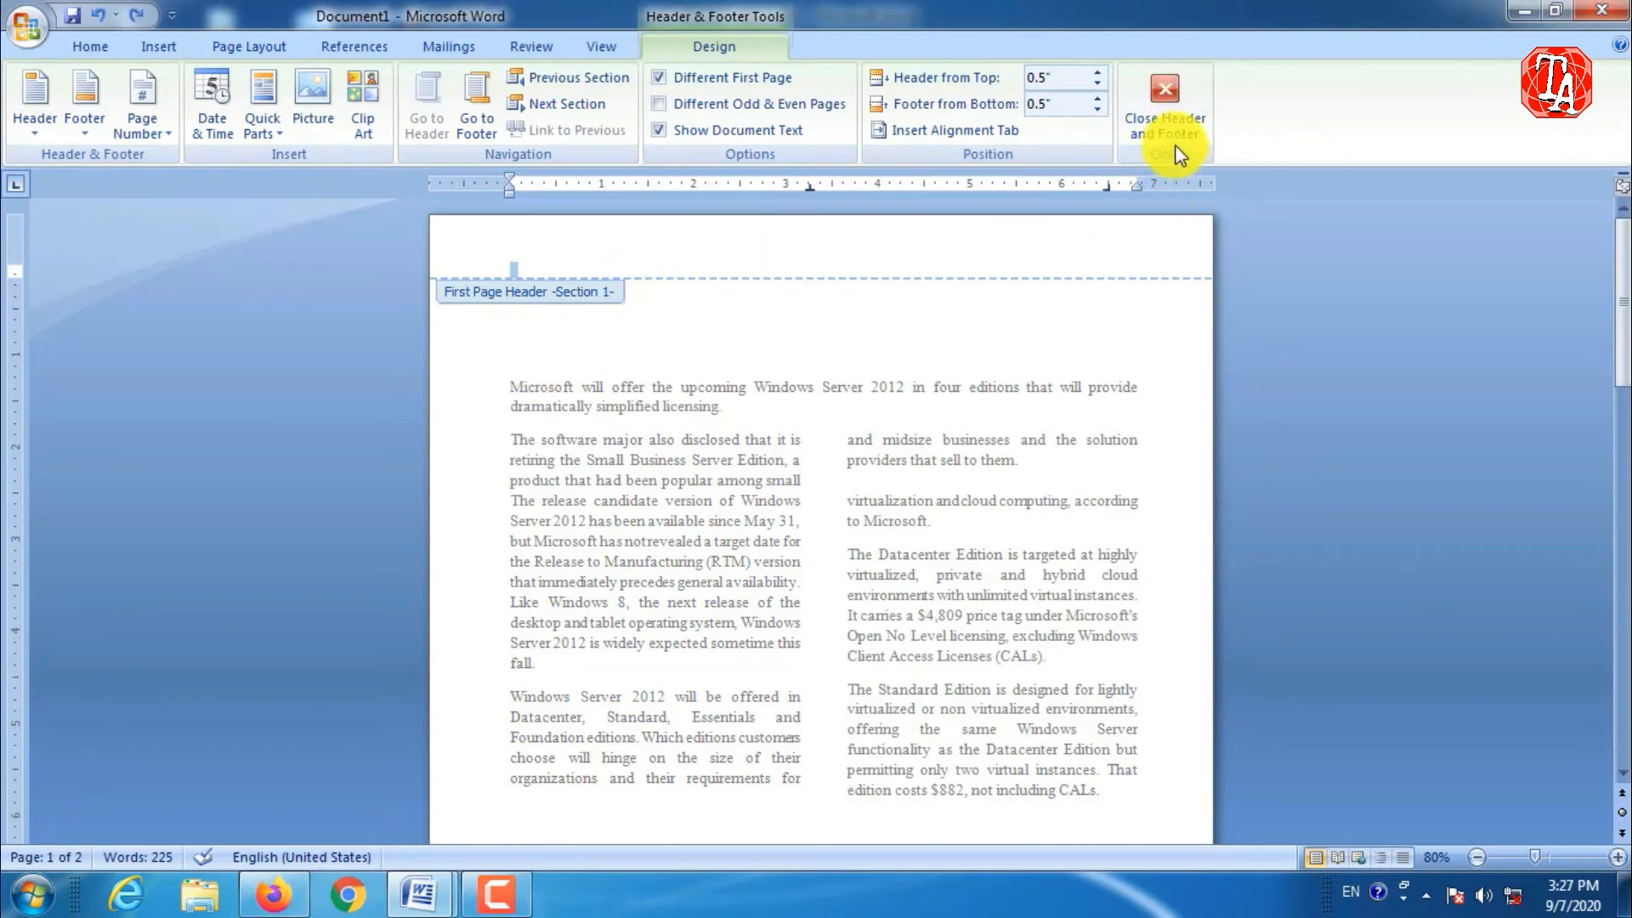
click(1164, 106)
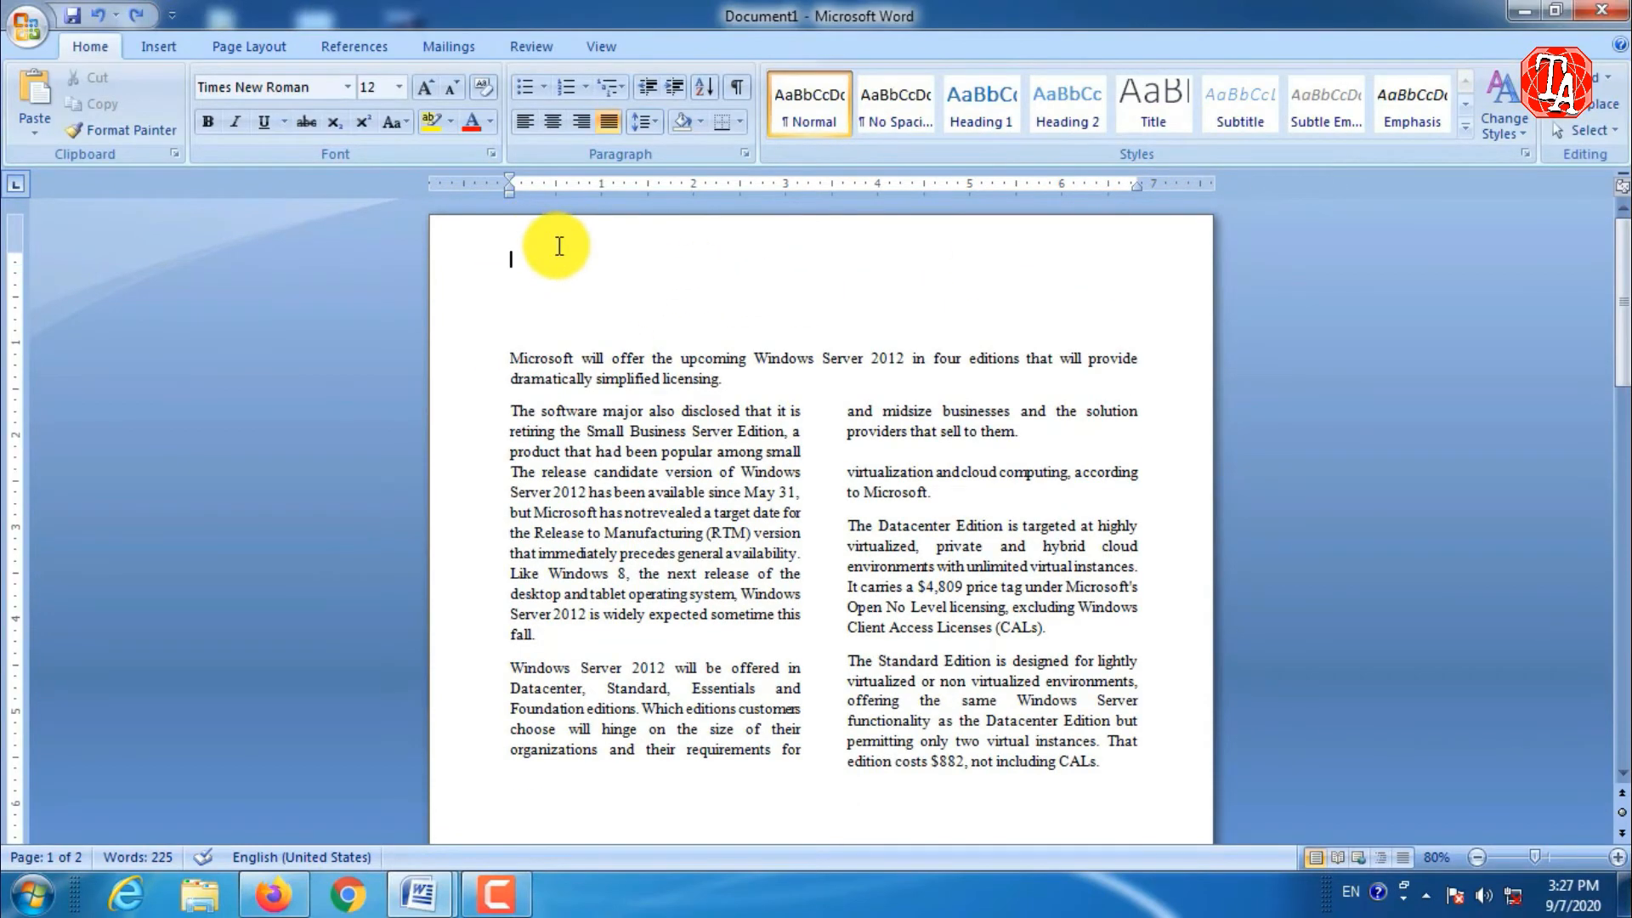
scroll(553, 266, down, 5)
scroll(538, 514, up, 5)
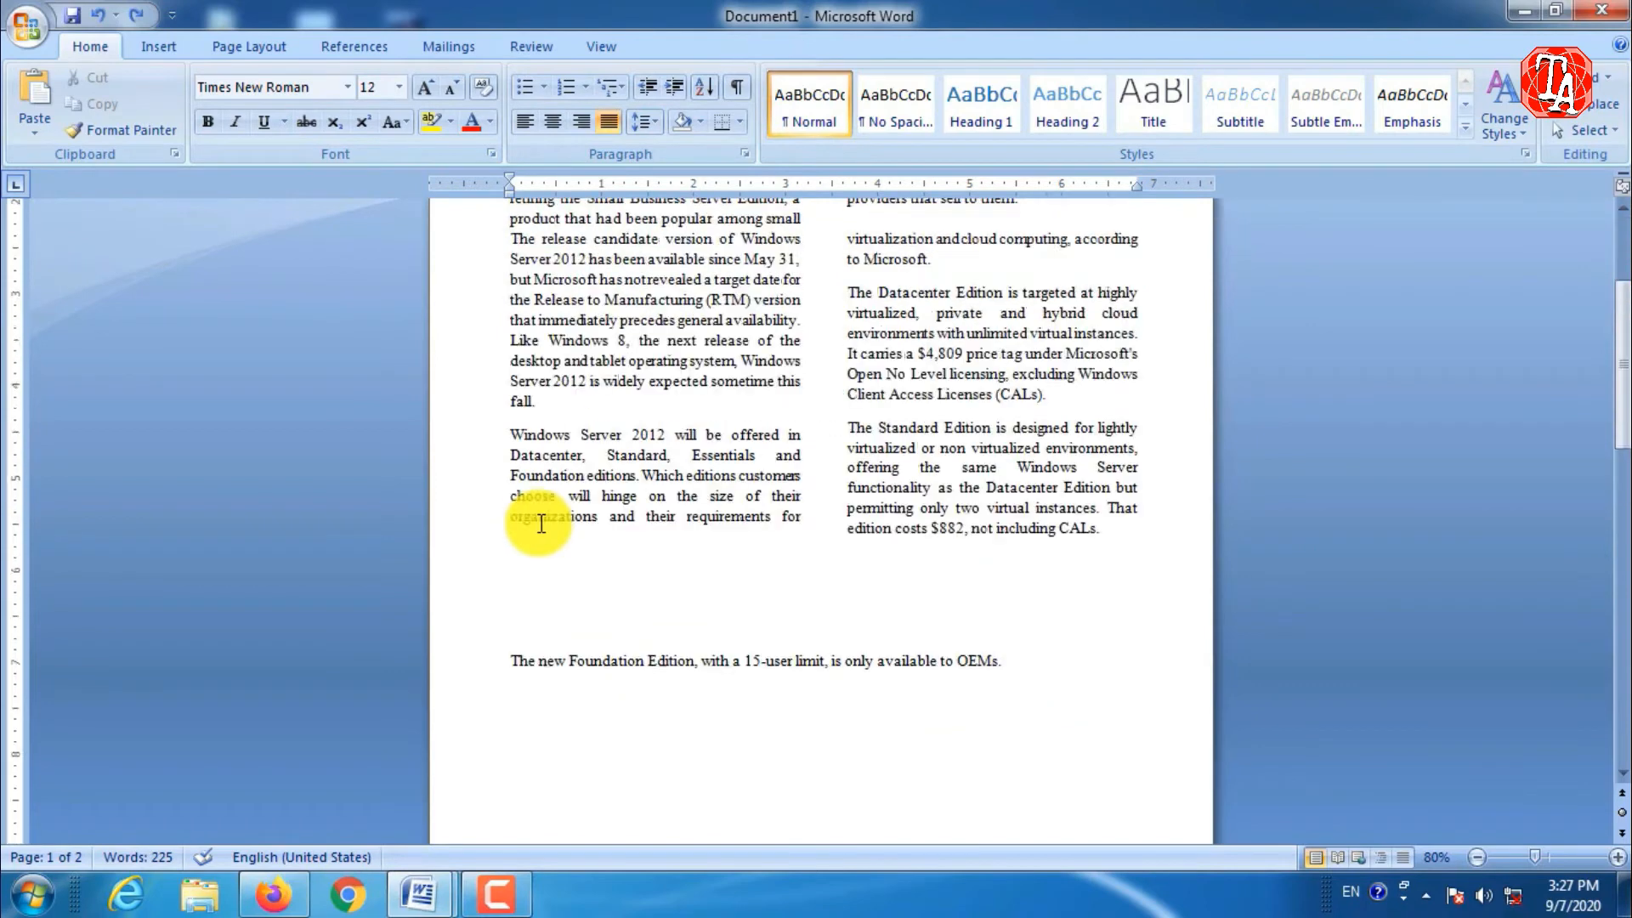
click(238, 41)
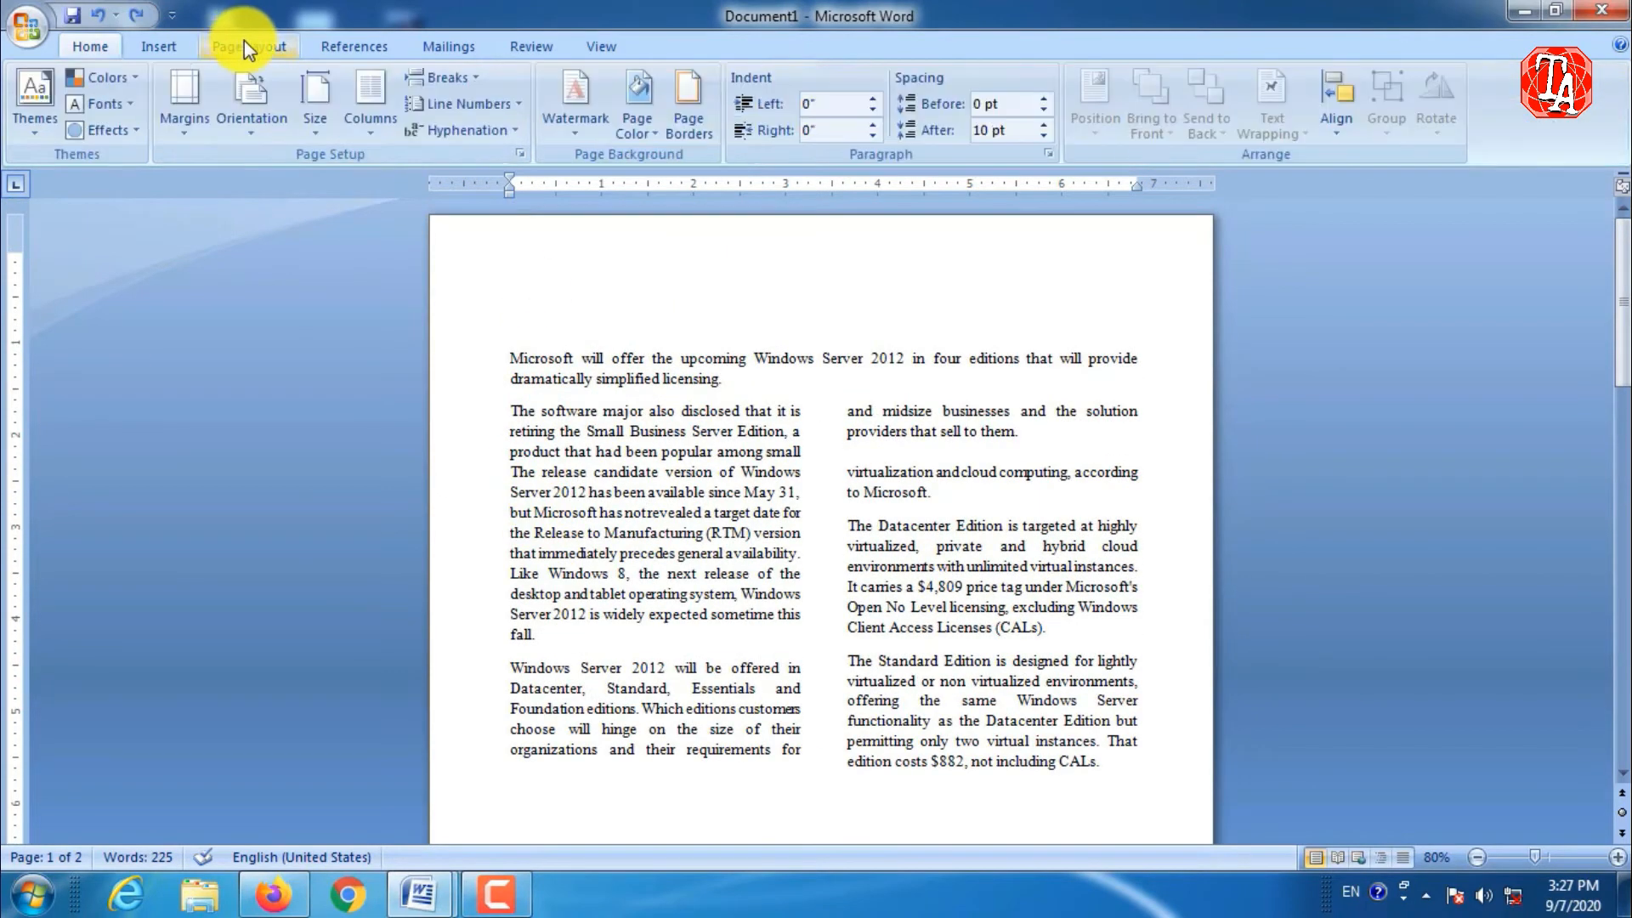
- Browse the built-in header designs, from Blank through Transcend (Odd Page)
click(171, 41)
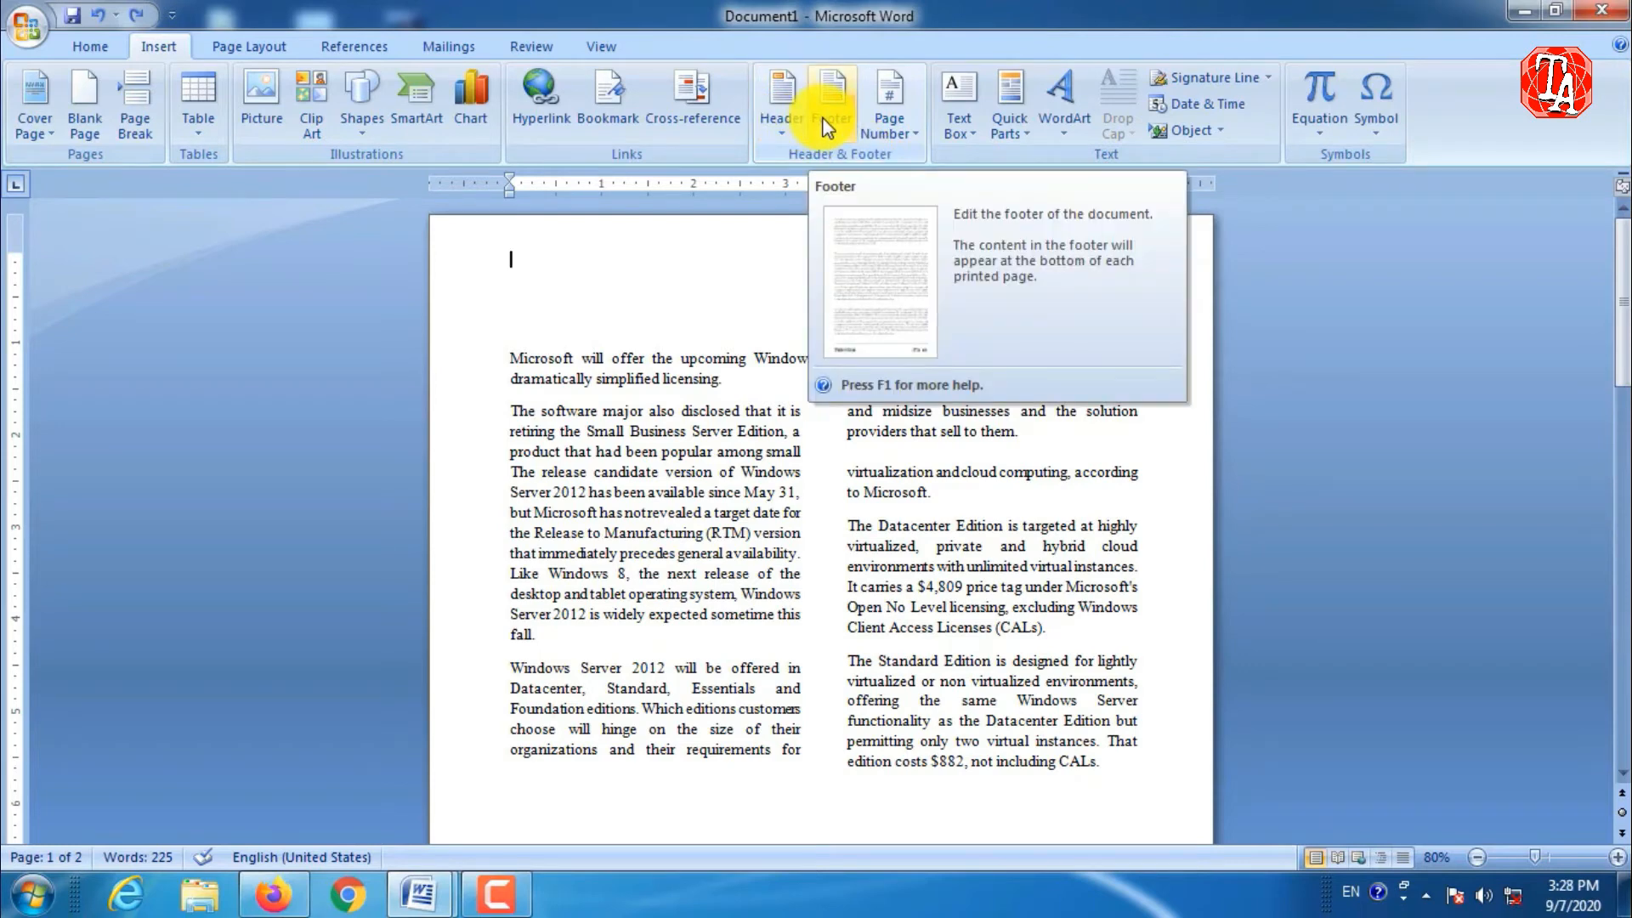
click(777, 132)
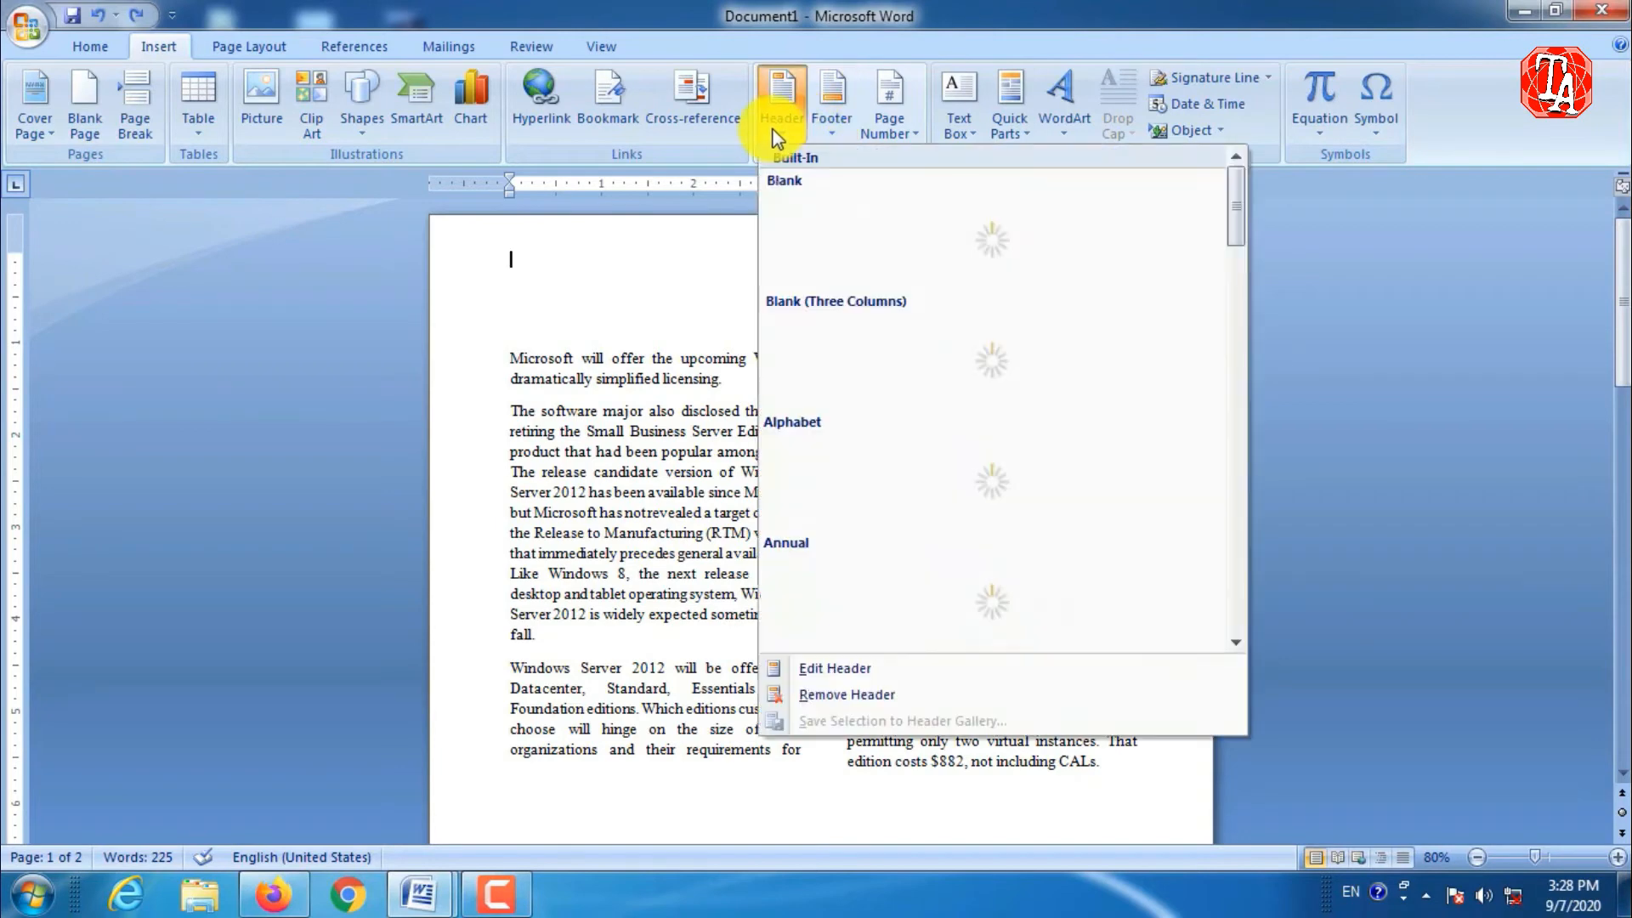
click(777, 98)
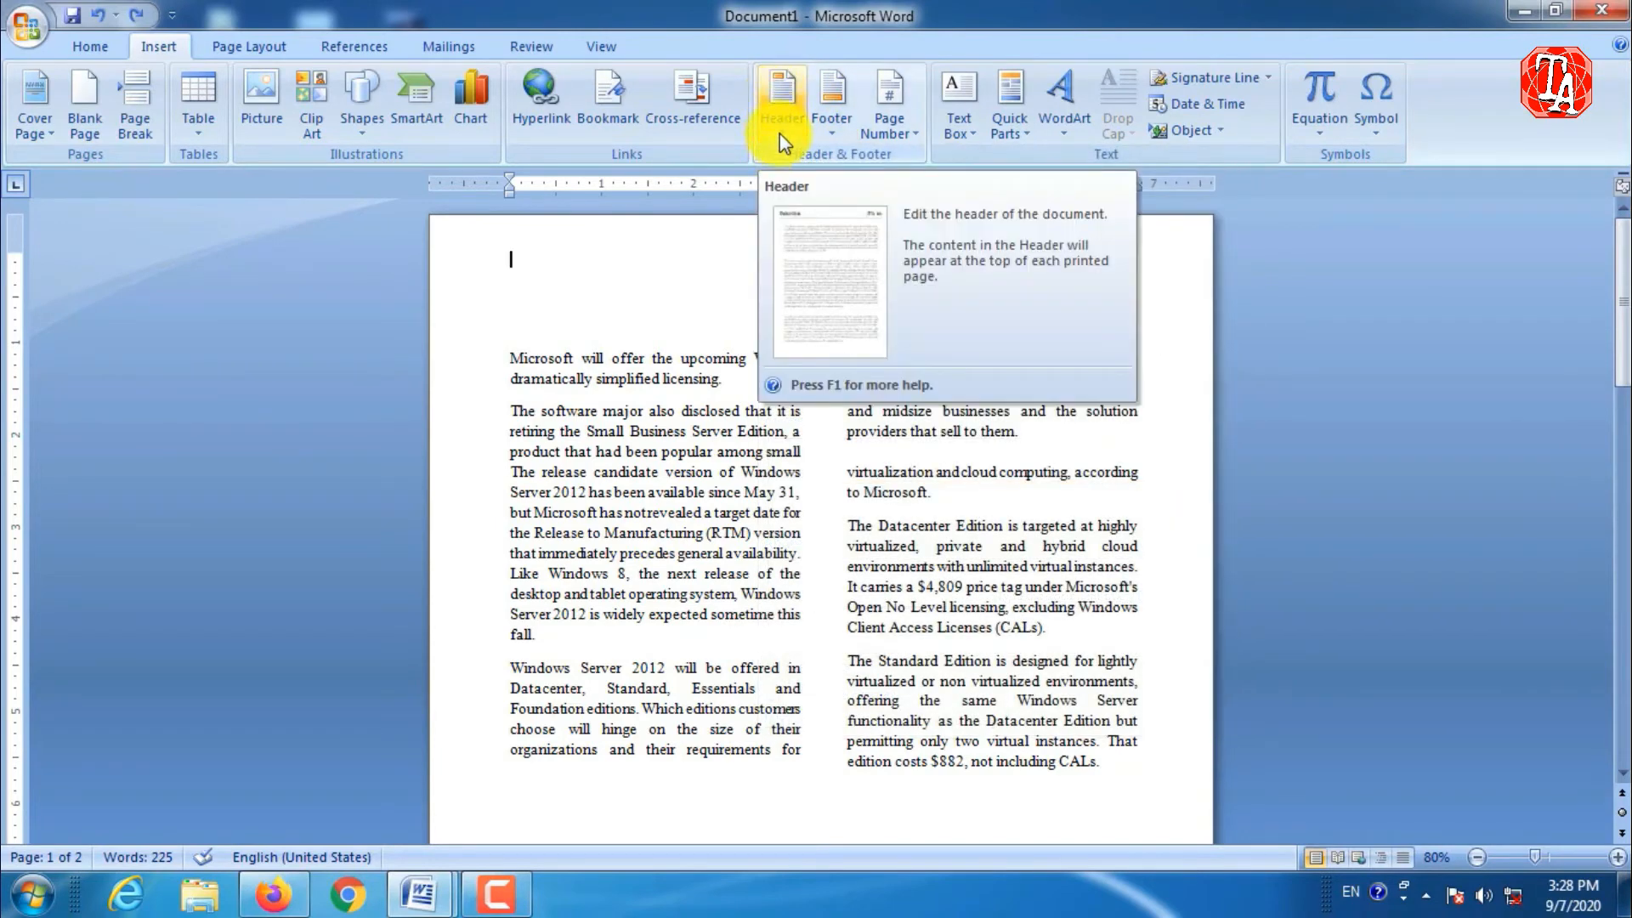
click(778, 134)
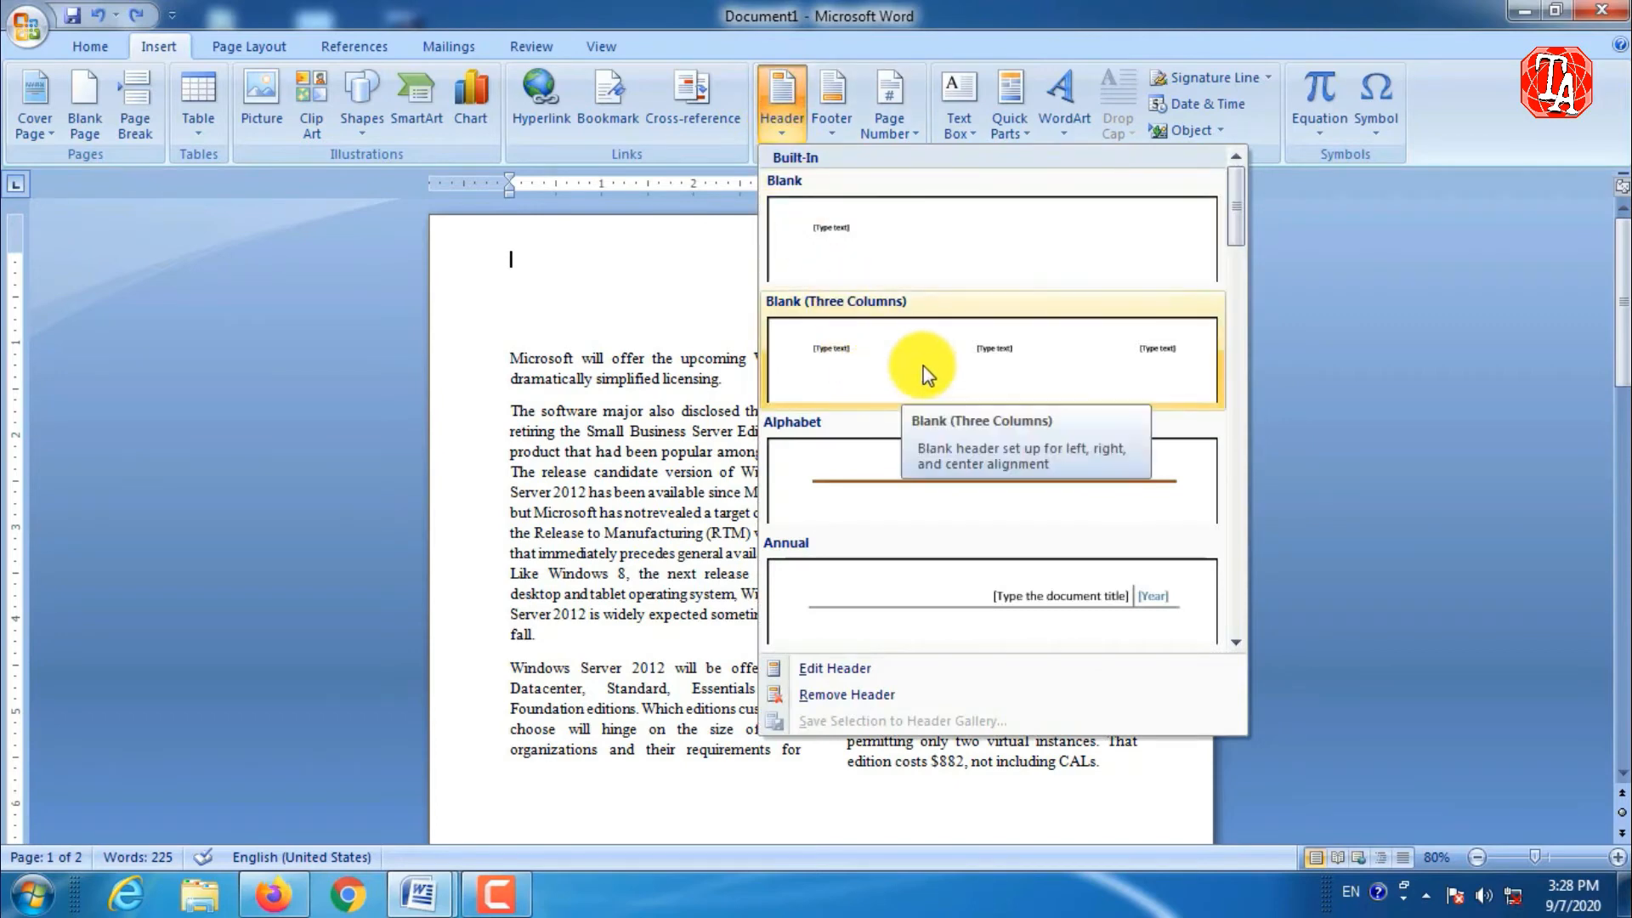
scroll(946, 377, down, 6)
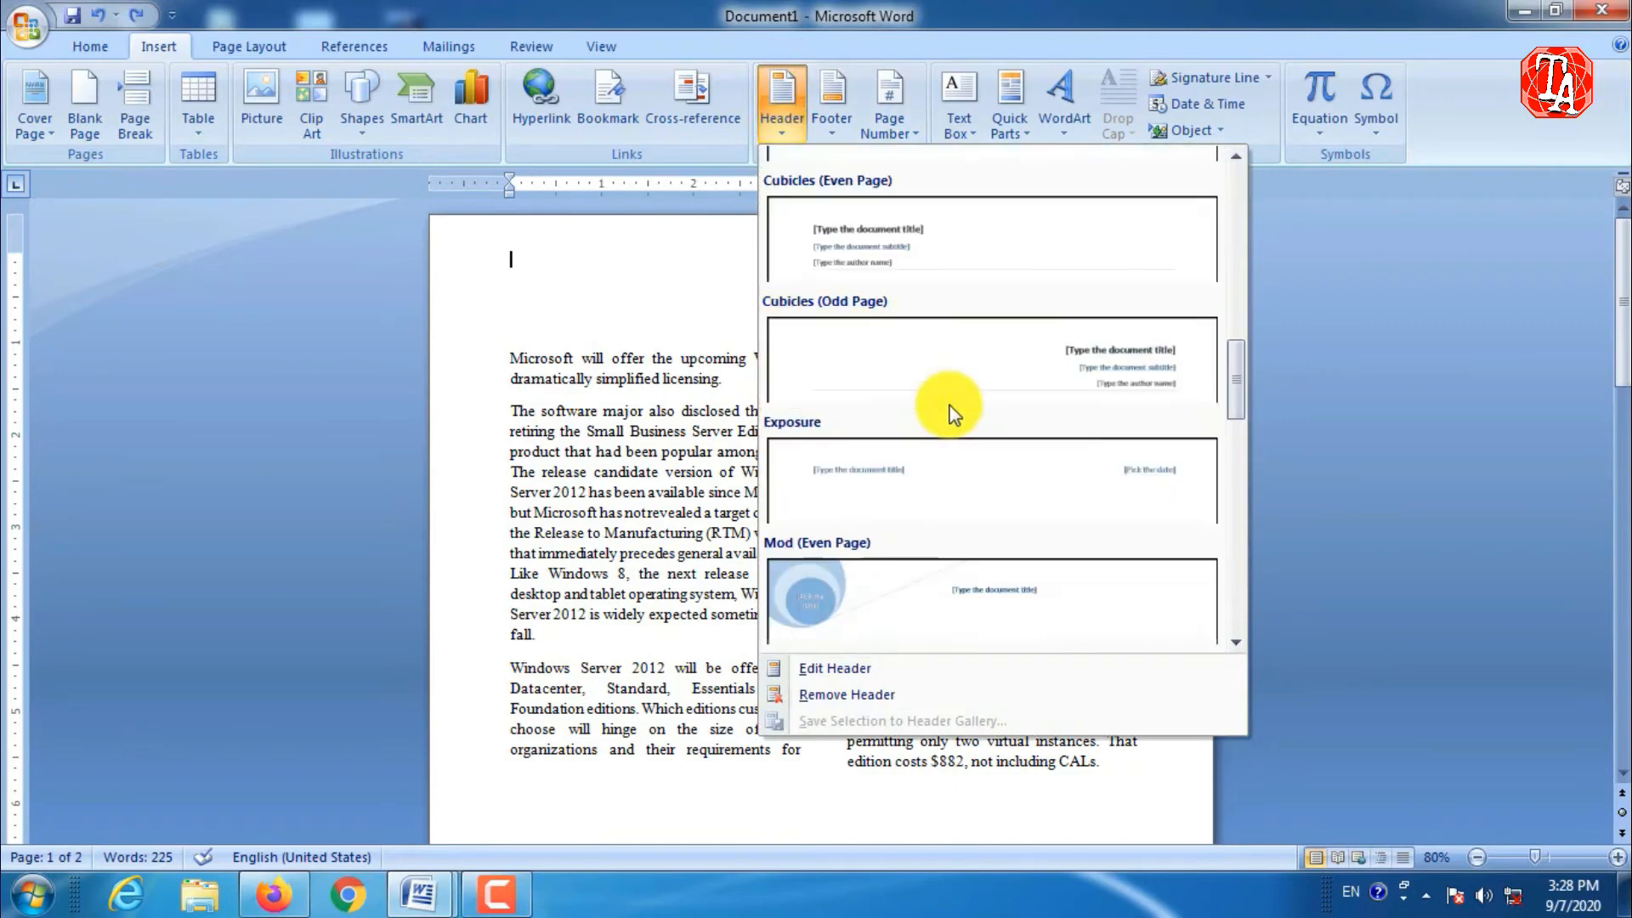
scroll(954, 413, down, 1)
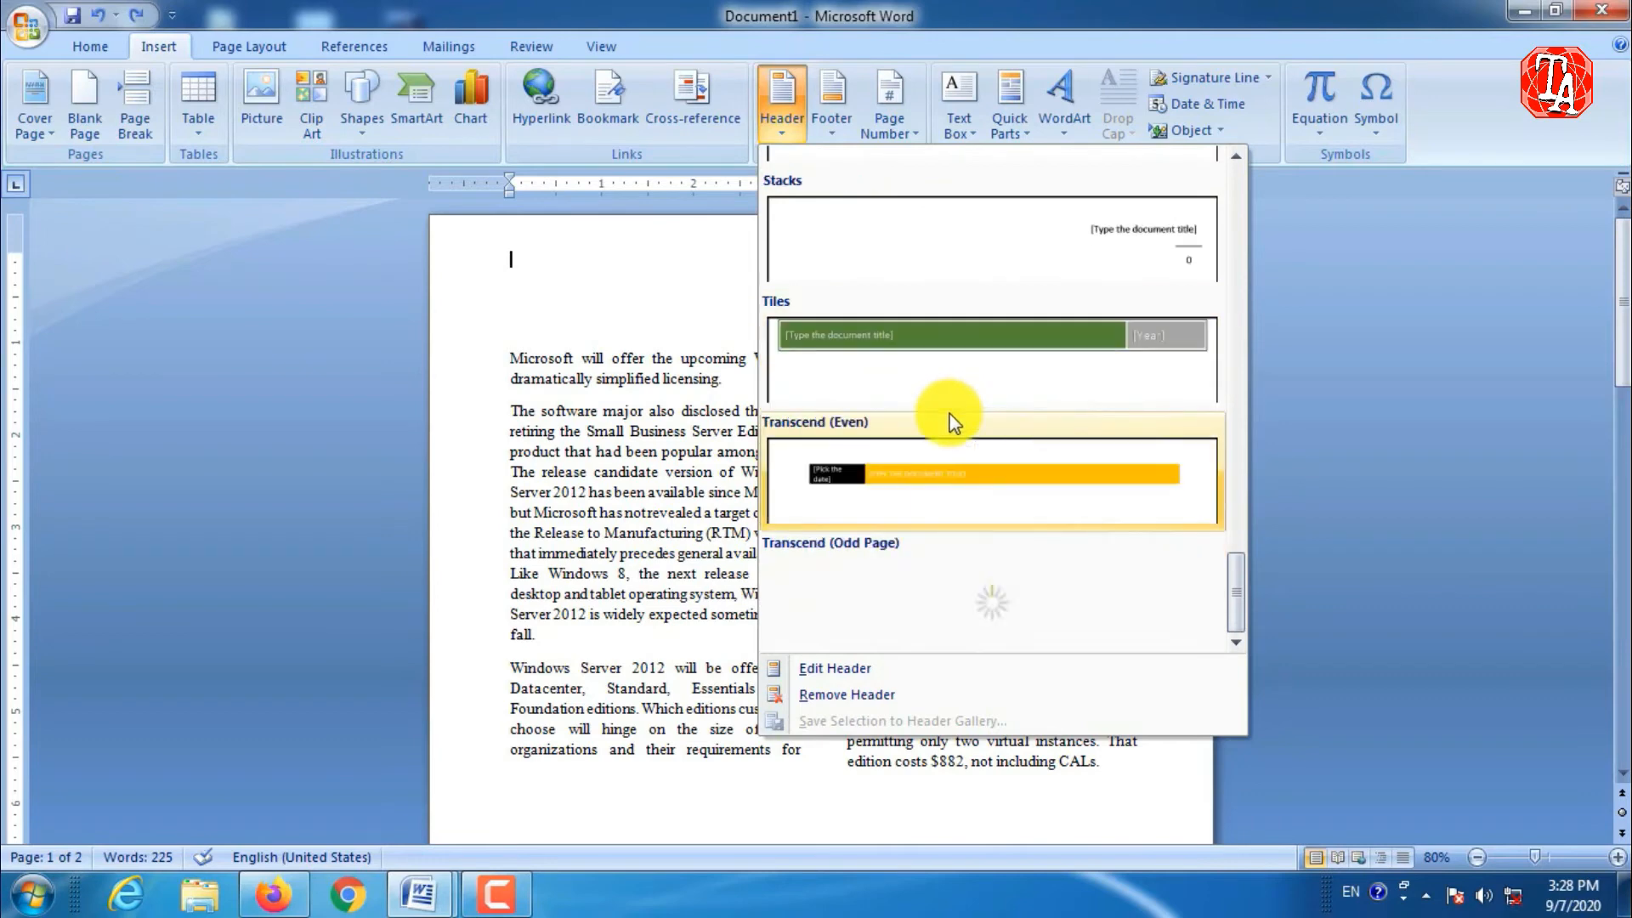
scroll(953, 425, up, 8)
scroll(949, 422, up, 5)
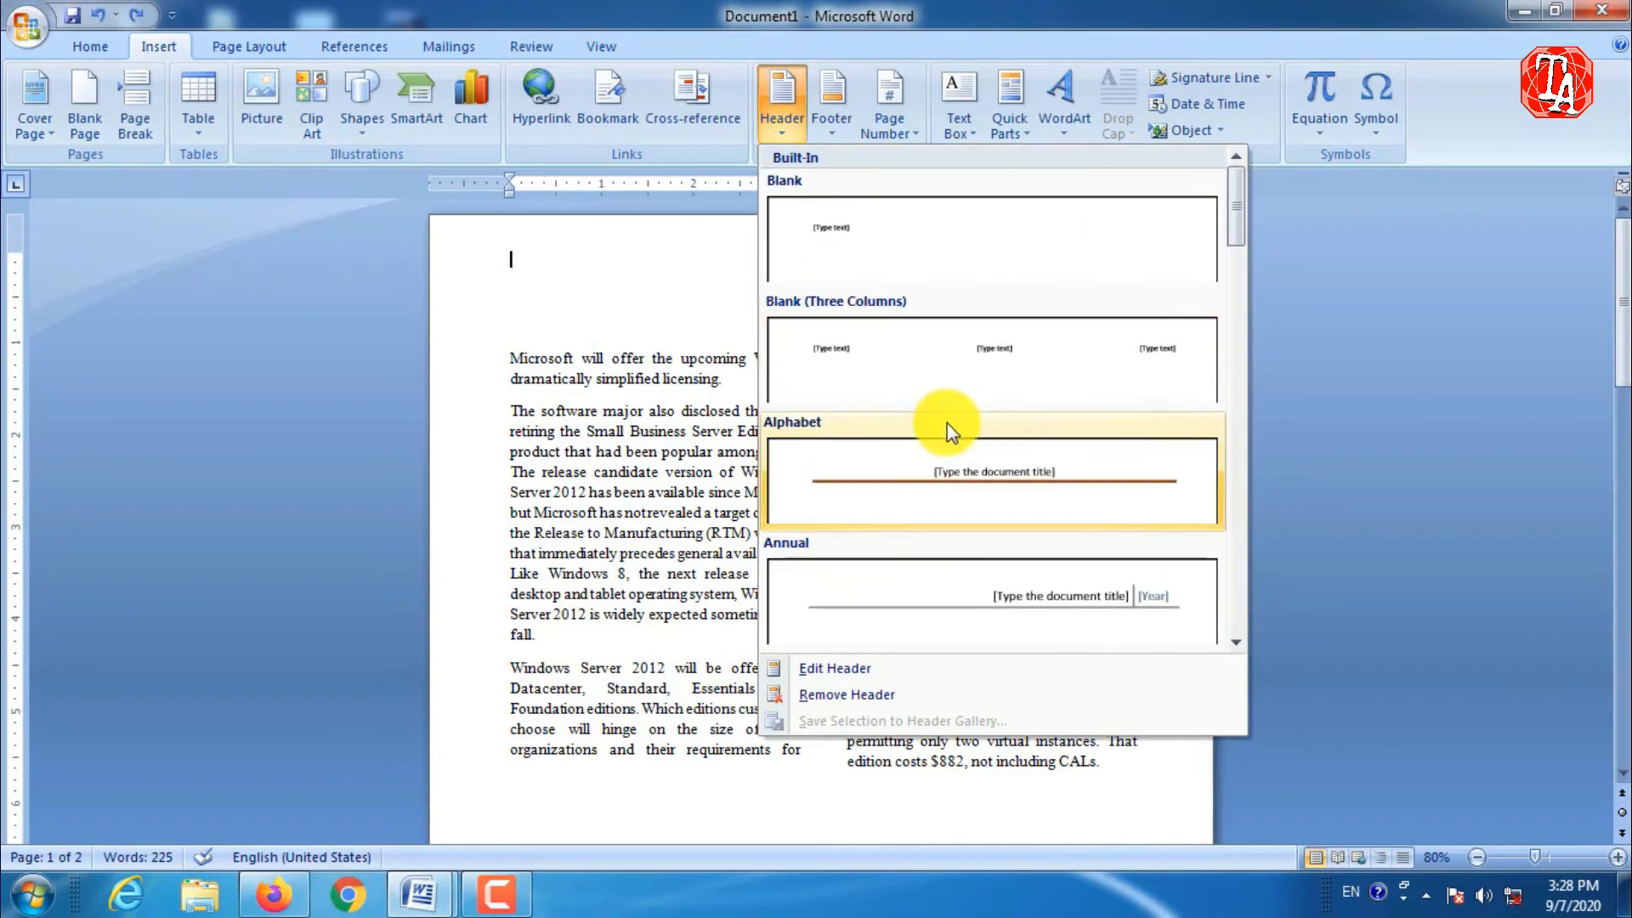
scroll(947, 421, down, 9)
scroll(943, 423, up, 3)
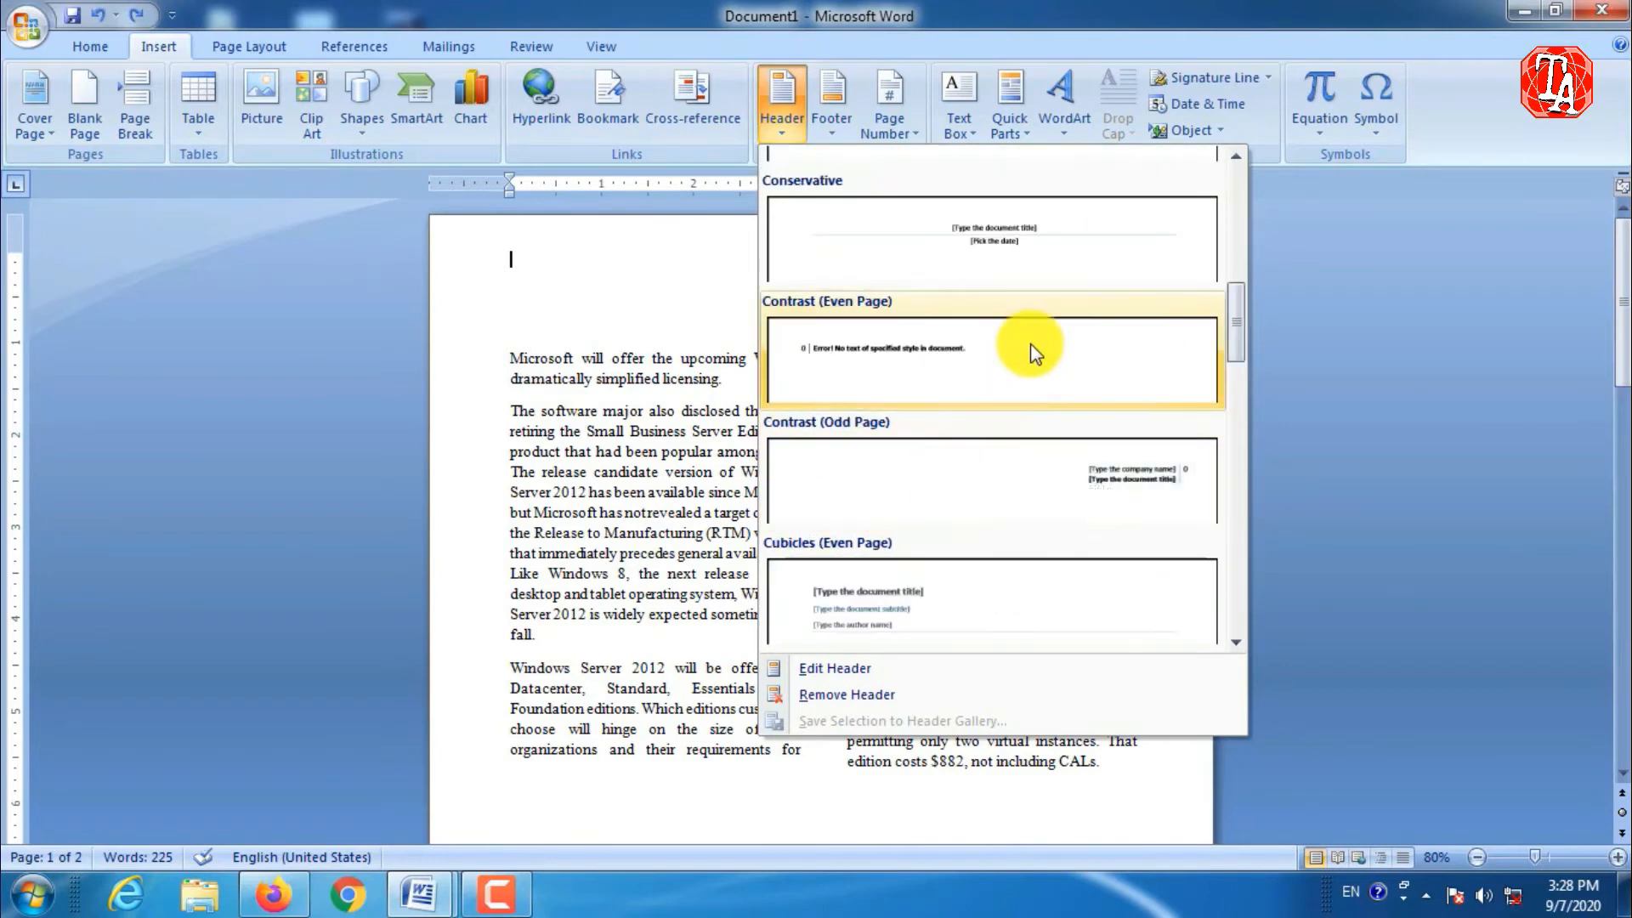
scroll(1030, 361, up, 2)
scroll(1075, 410, up, 3)
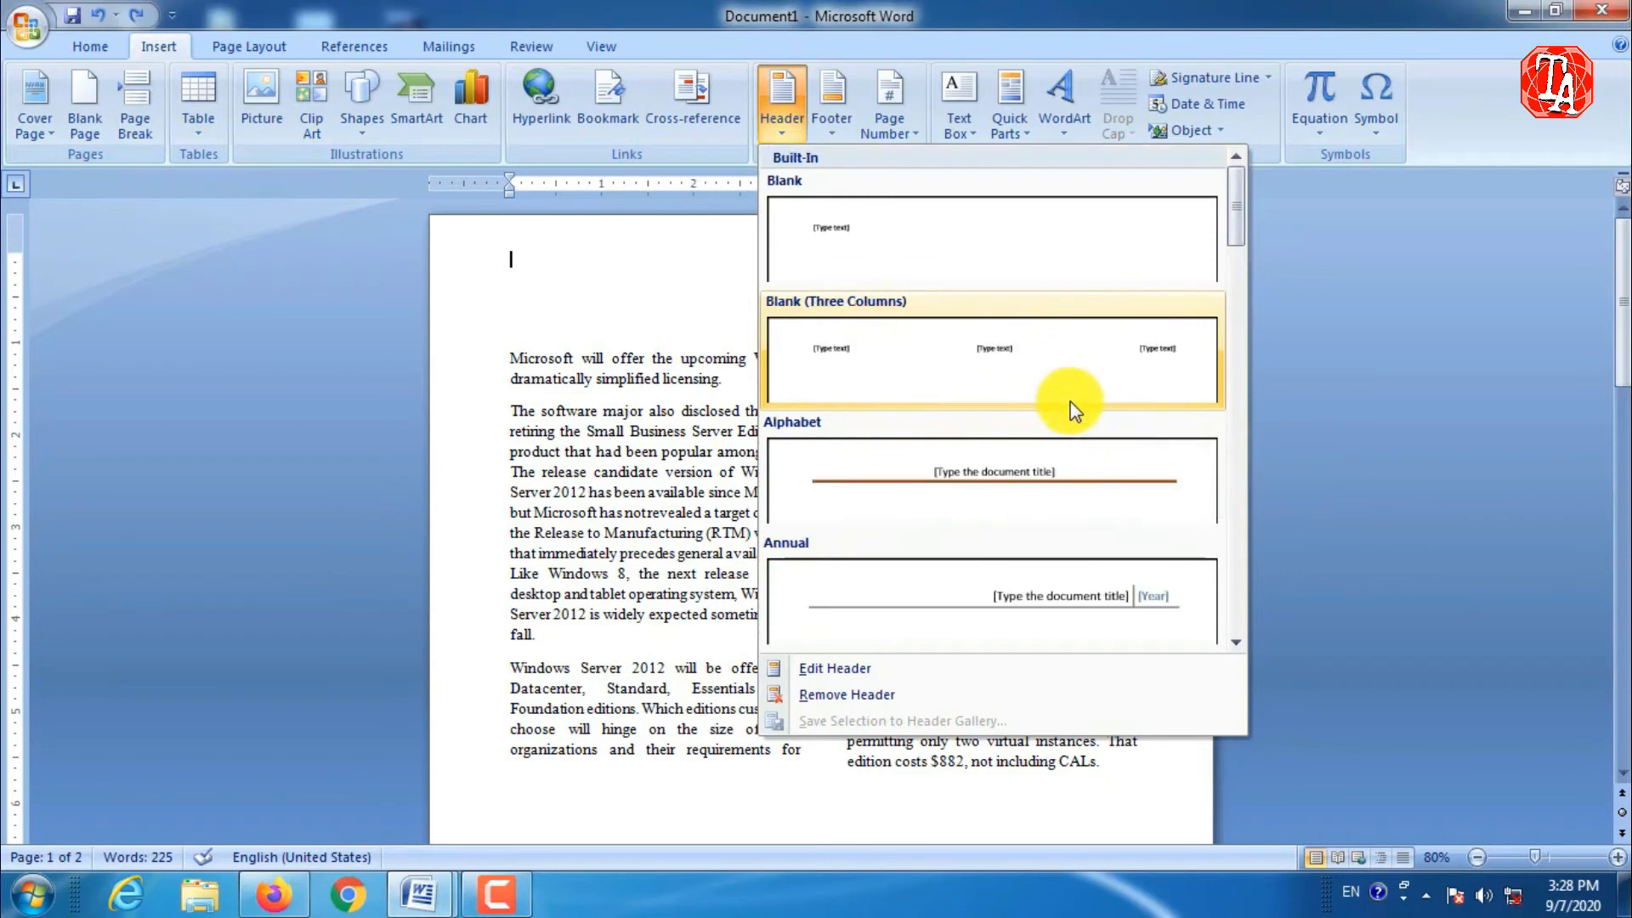
scroll(1070, 406, down, 6)
scroll(1069, 406, up, 6)
scroll(1067, 410, down, 6)
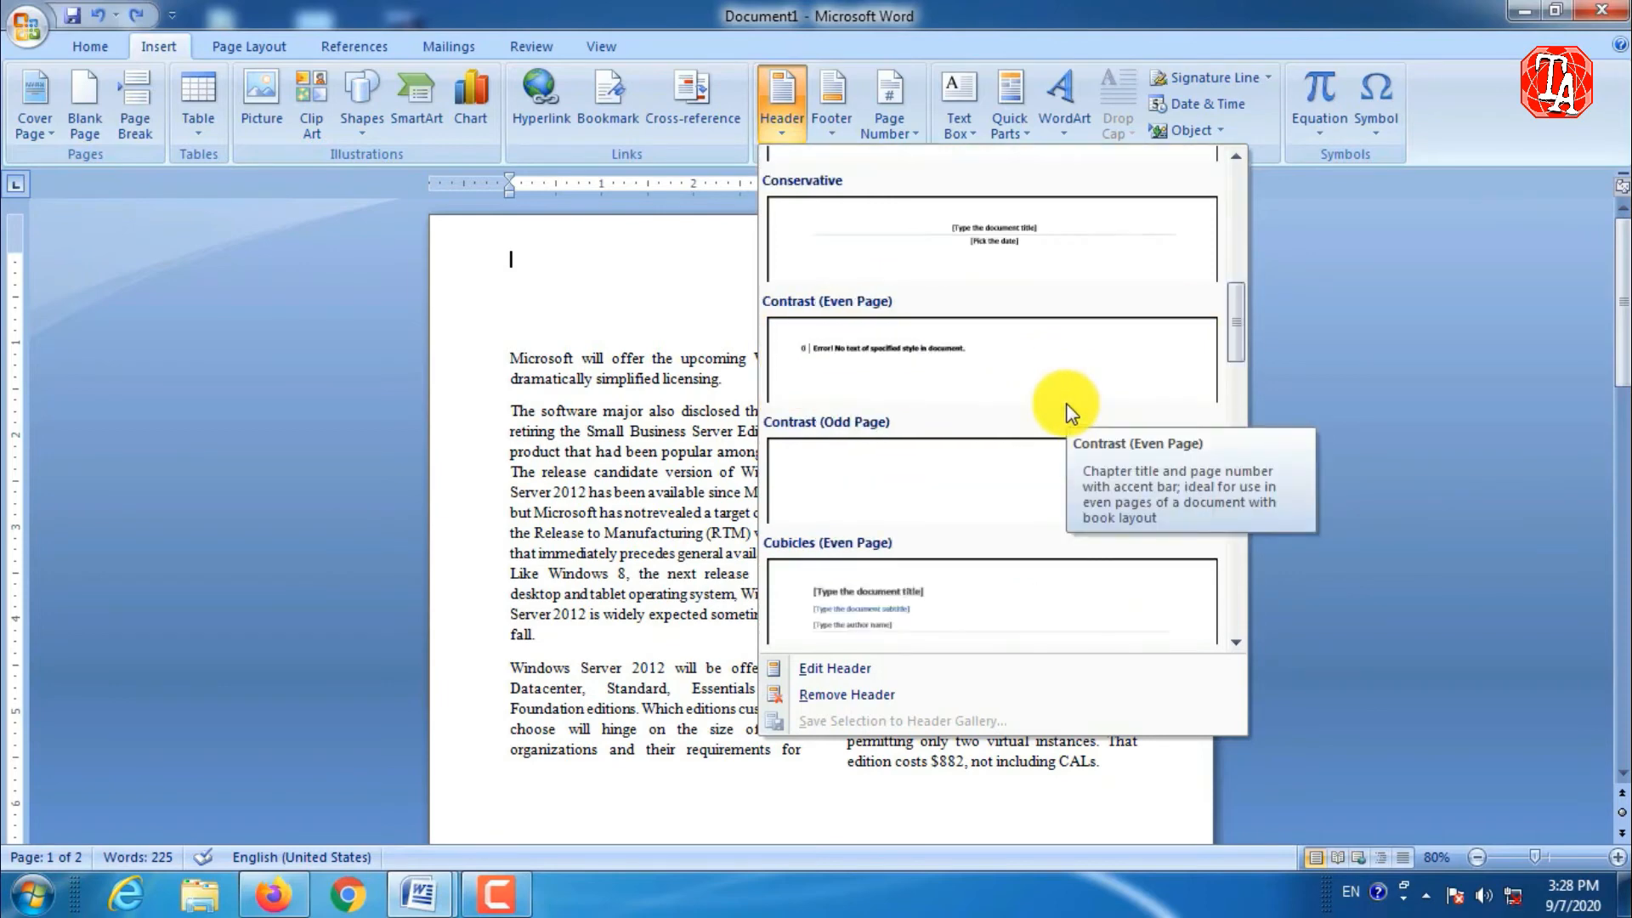
scroll(1070, 414, down, 4)
scroll(1071, 414, down, 2)
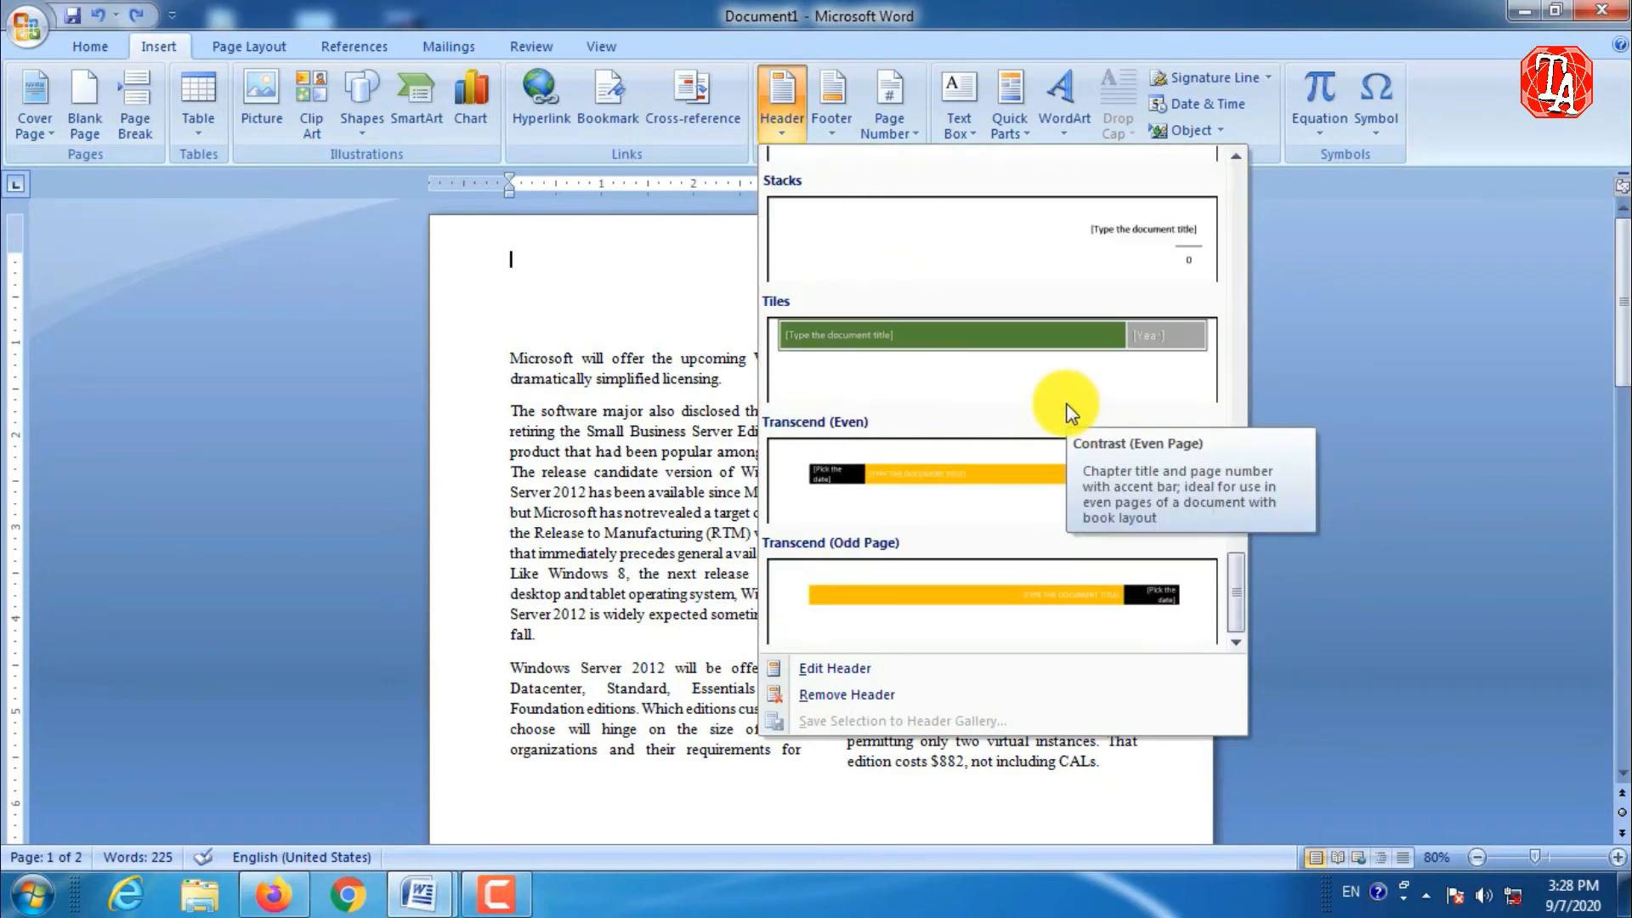
scroll(1063, 412, up, 7)
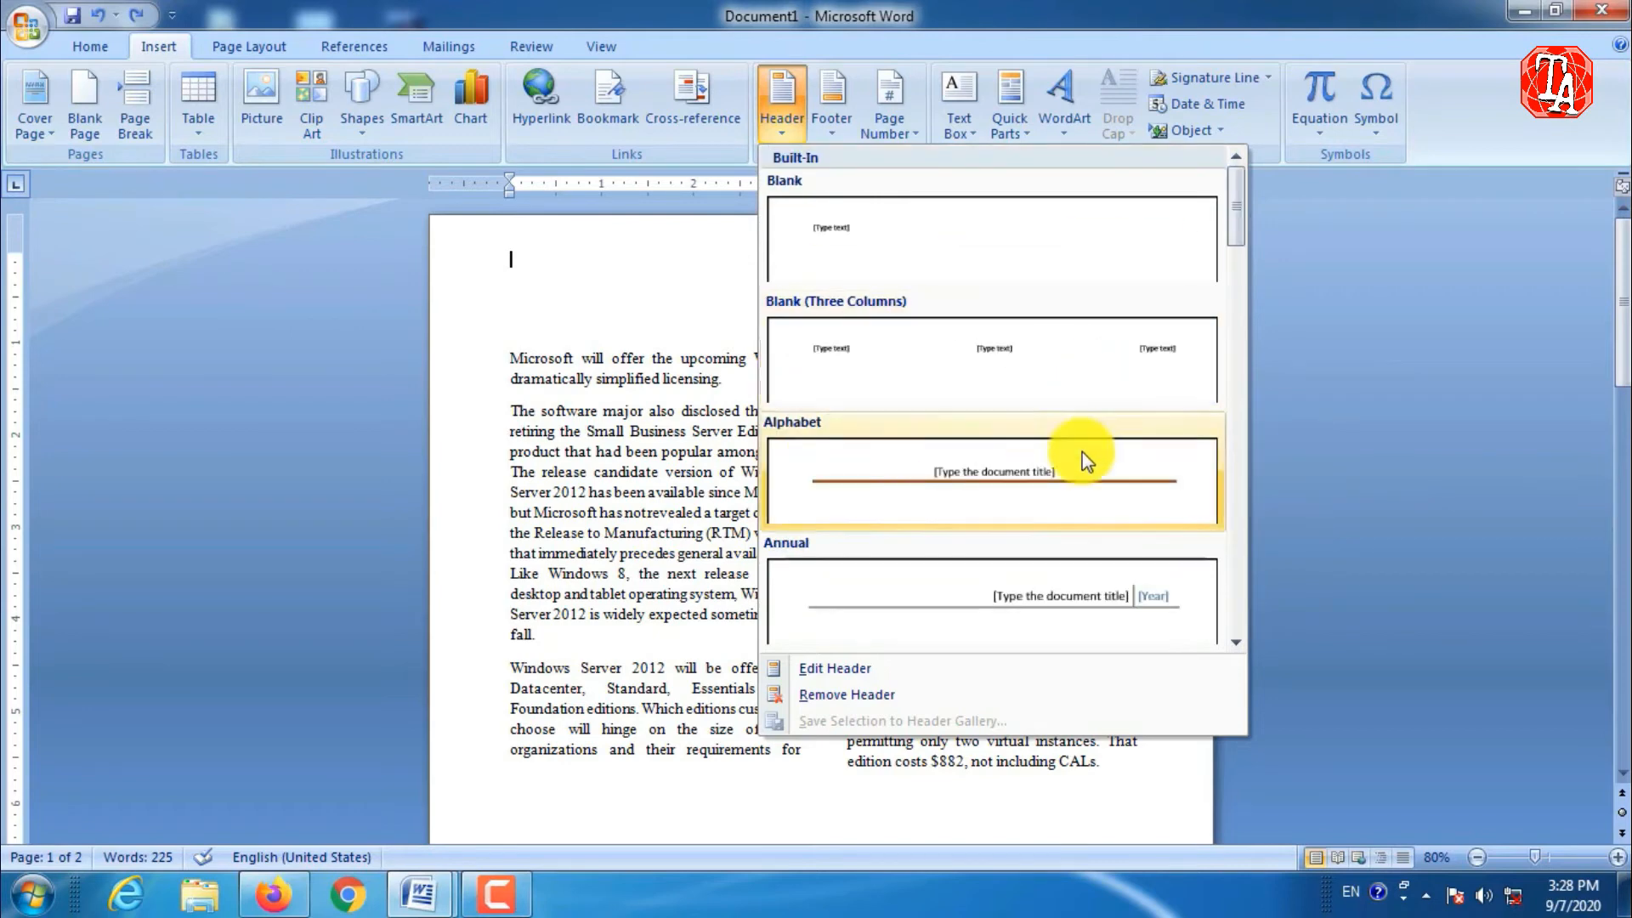
scroll(1082, 451, down, 2)
scroll(1079, 451, up, 6)
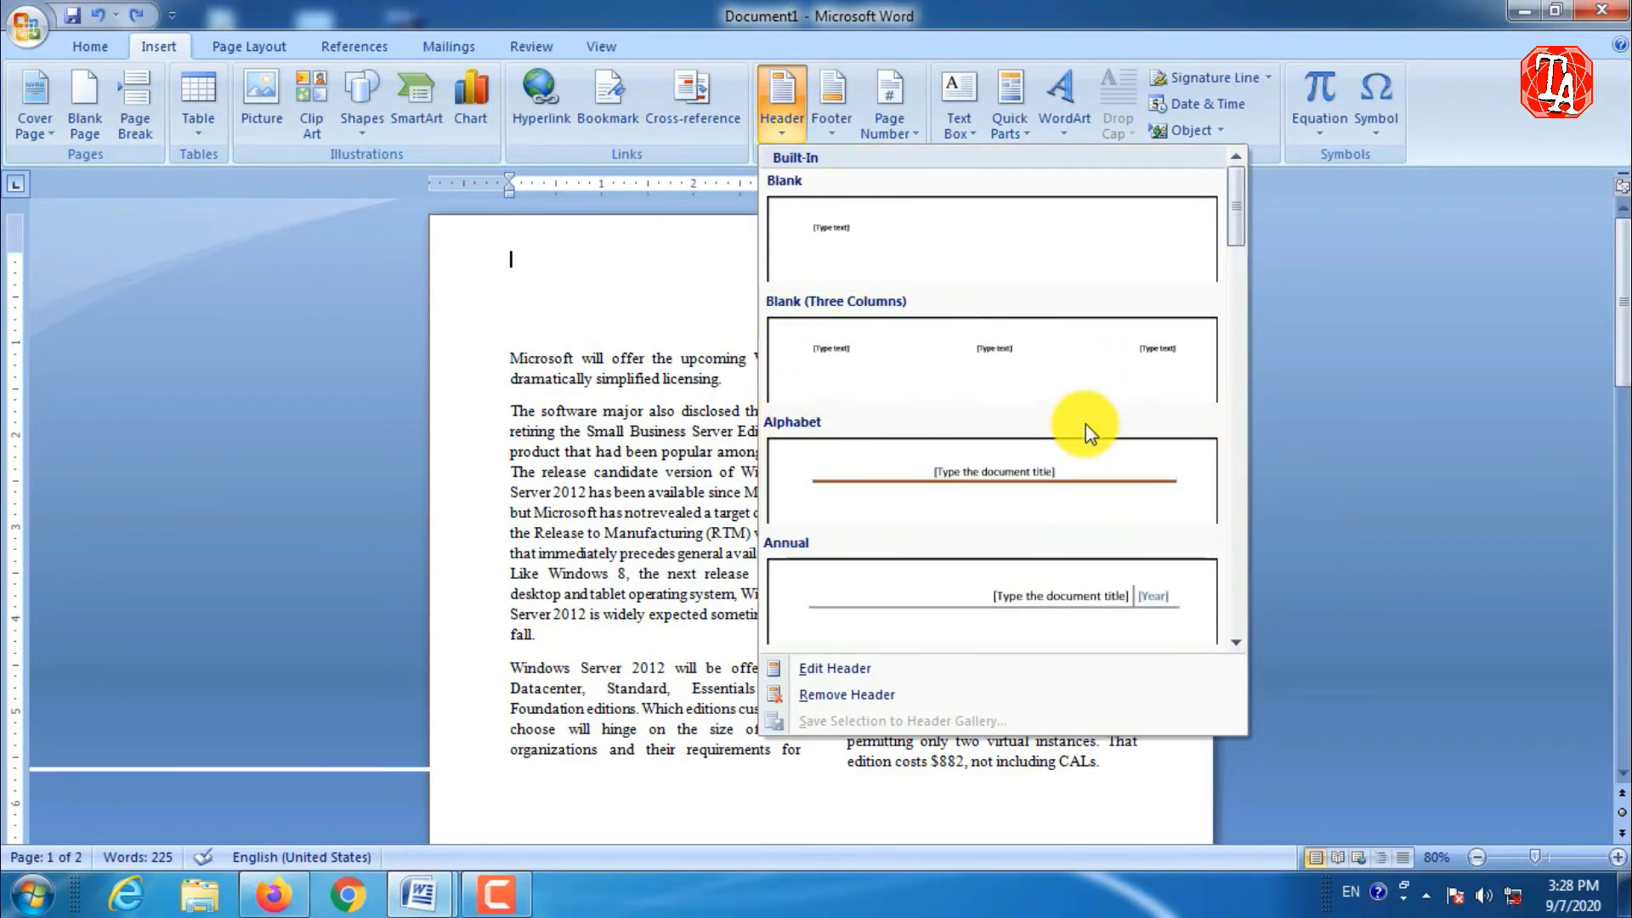
- Insert the built-in Annual header on the first page and set its document title to "Gujarat Times"
scroll(1084, 425, down, 3)
click(1056, 259)
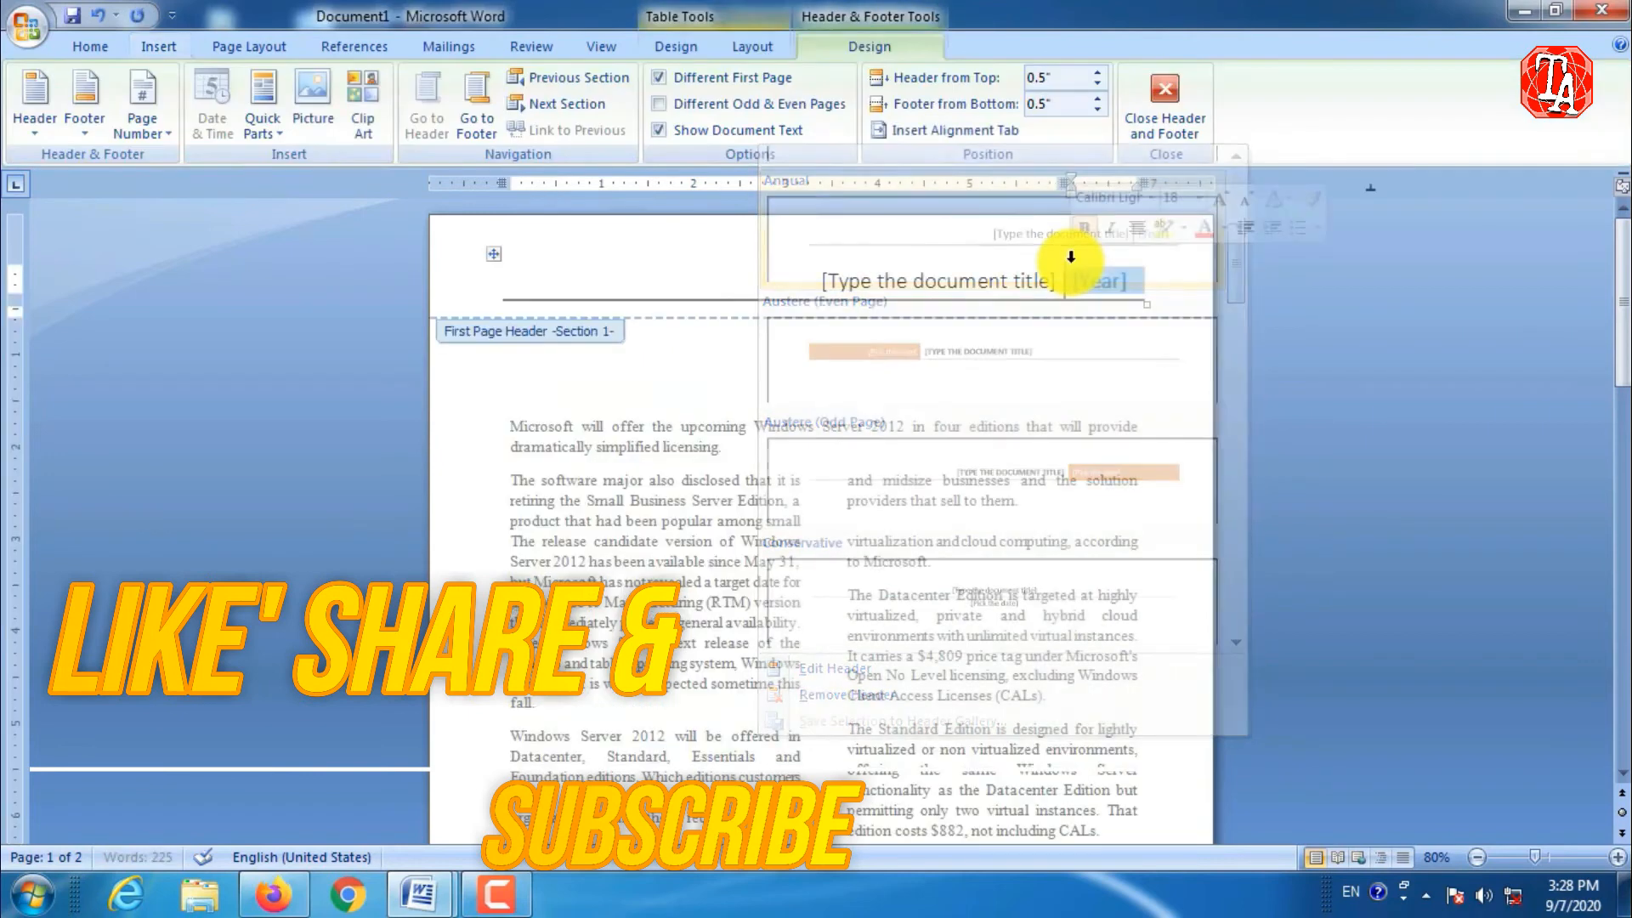
click(1041, 281)
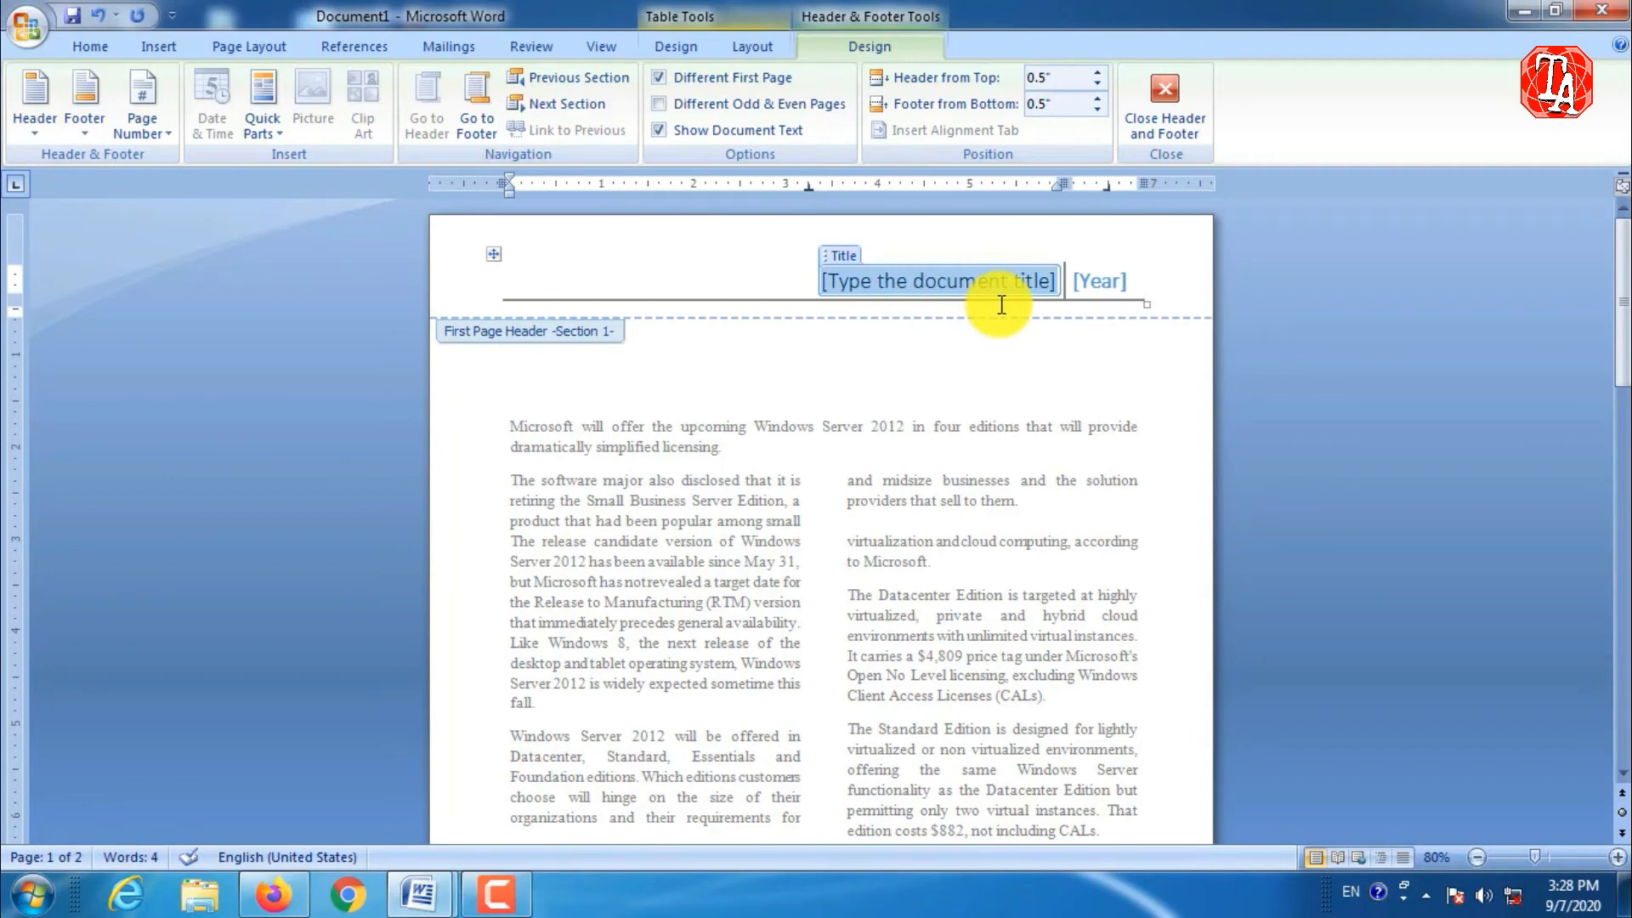
text(G)
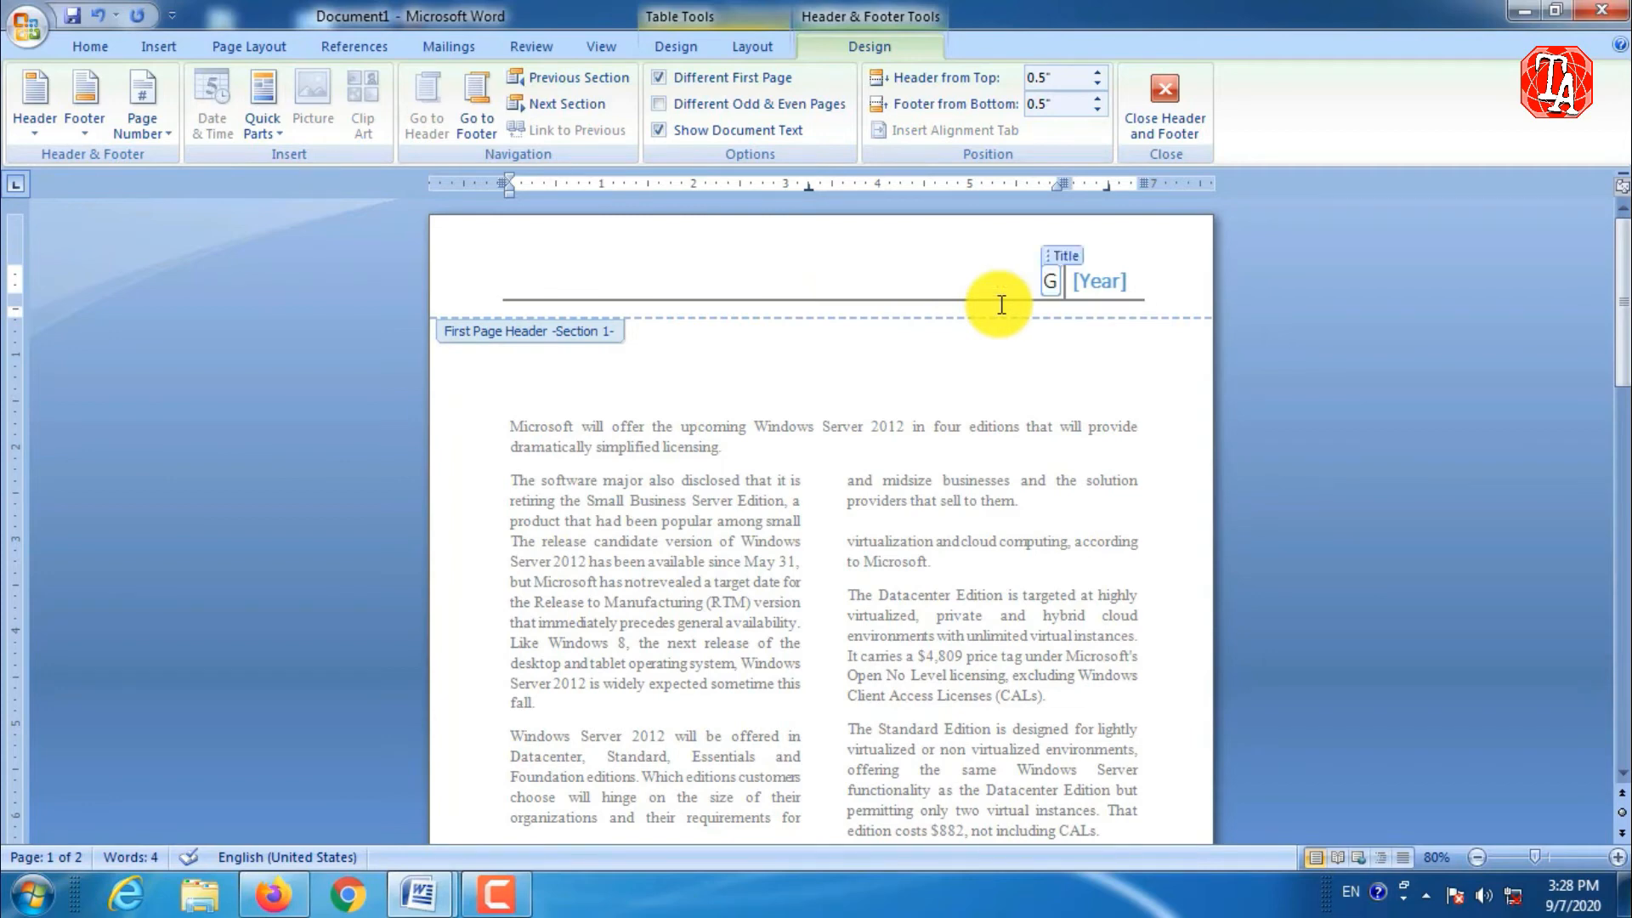
text(u)
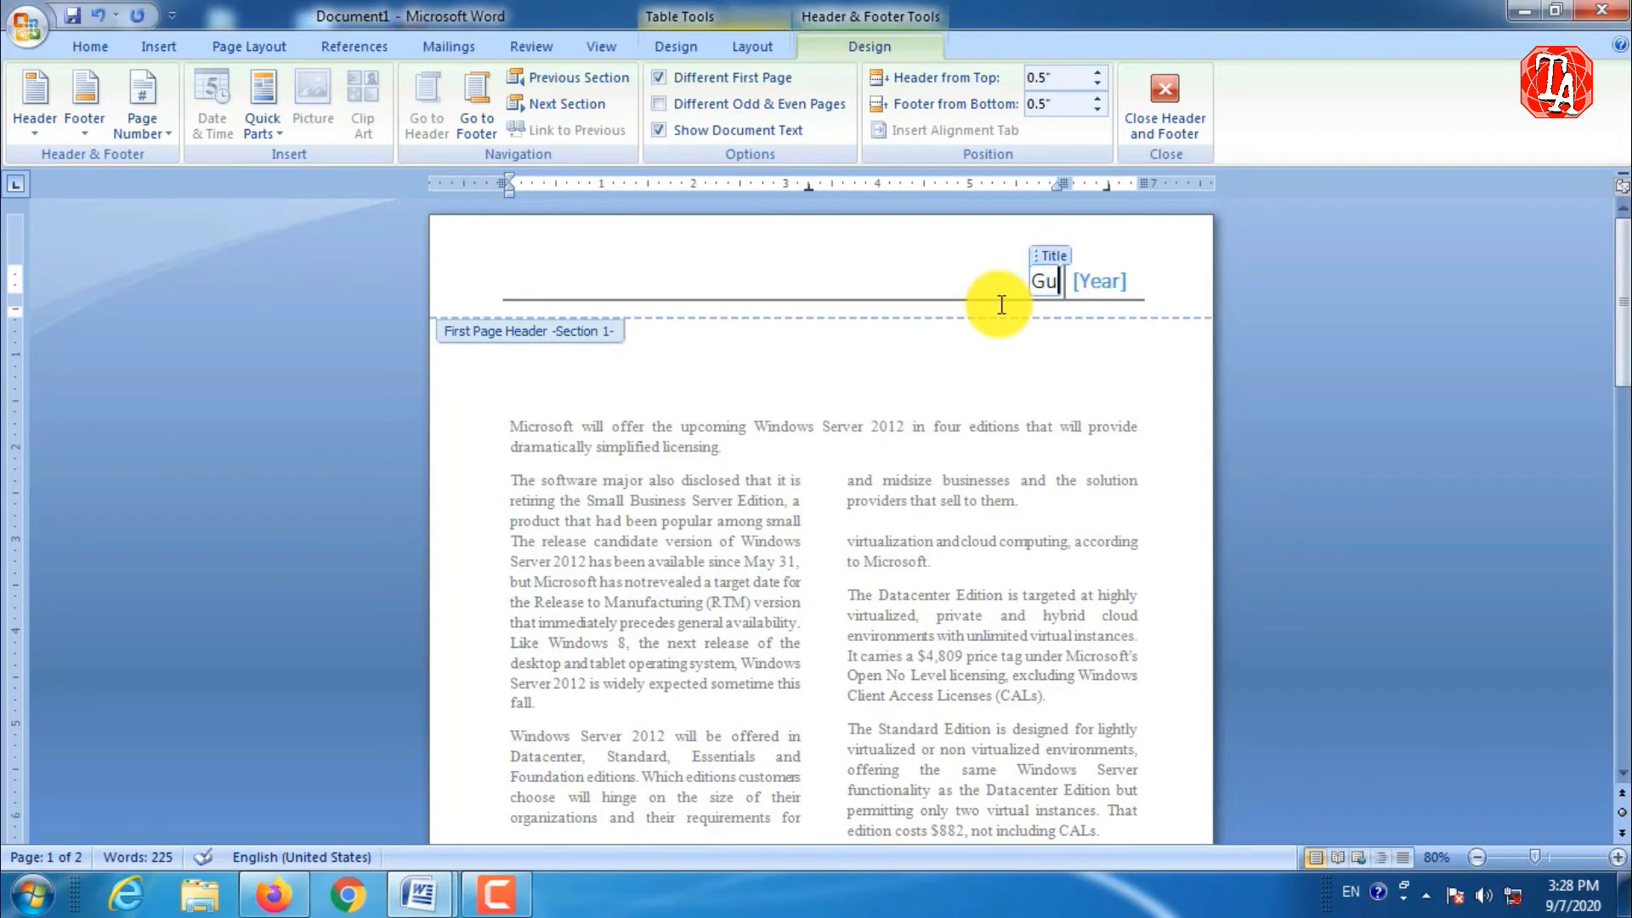
text(ja)
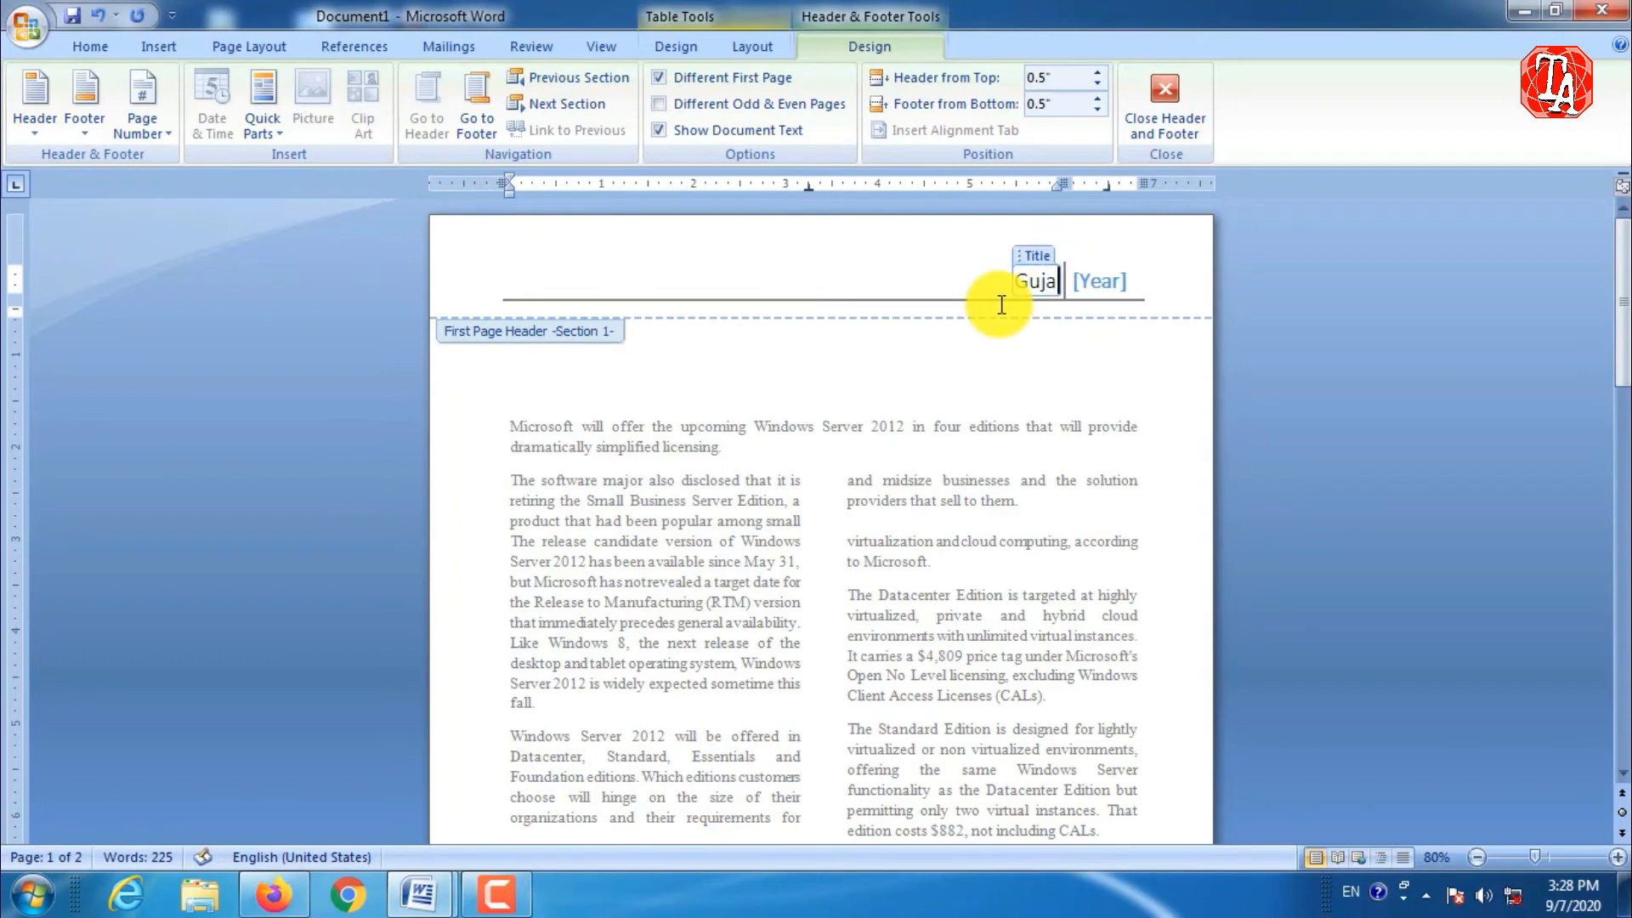
text(rat T)
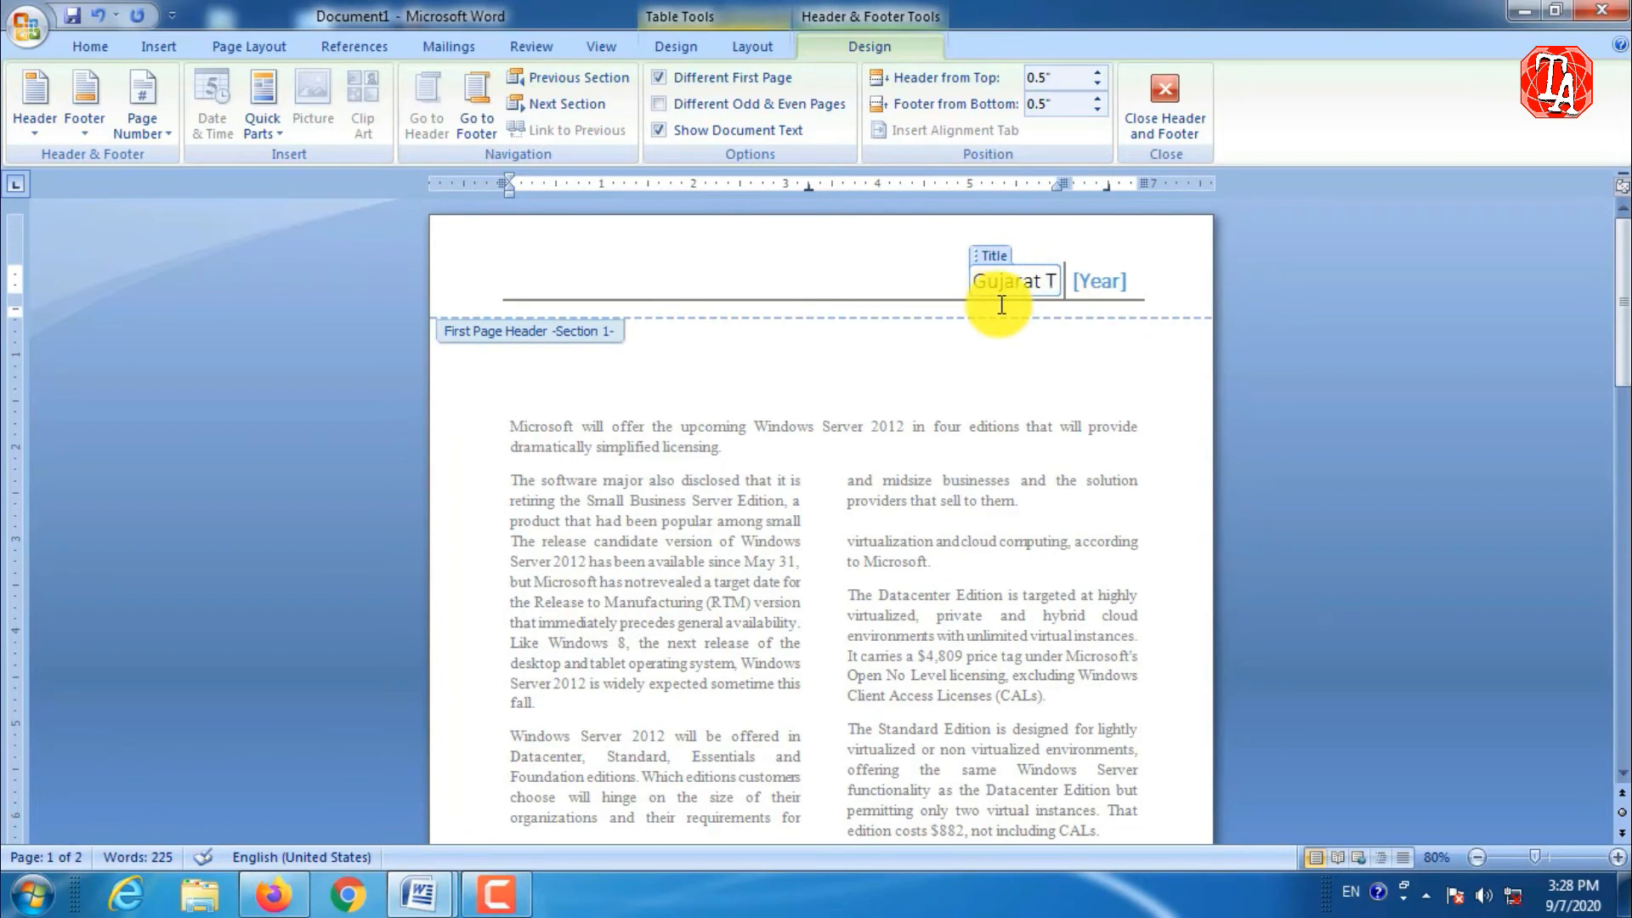
text(imes)
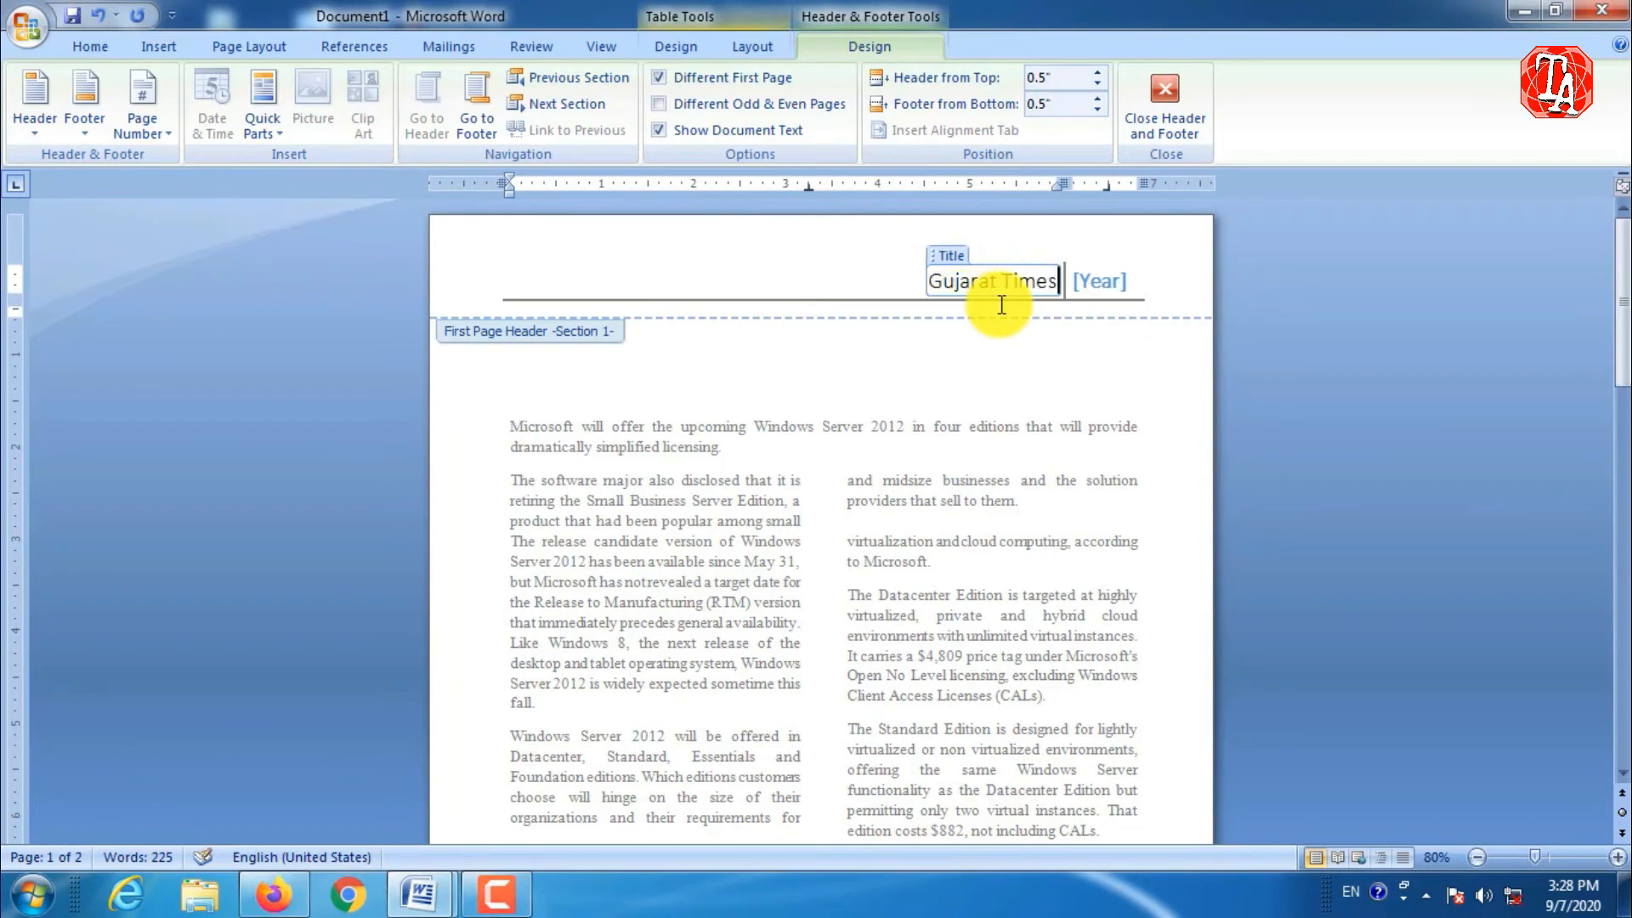
- Set the header's year to 2020 and return to the document body
click(1103, 287)
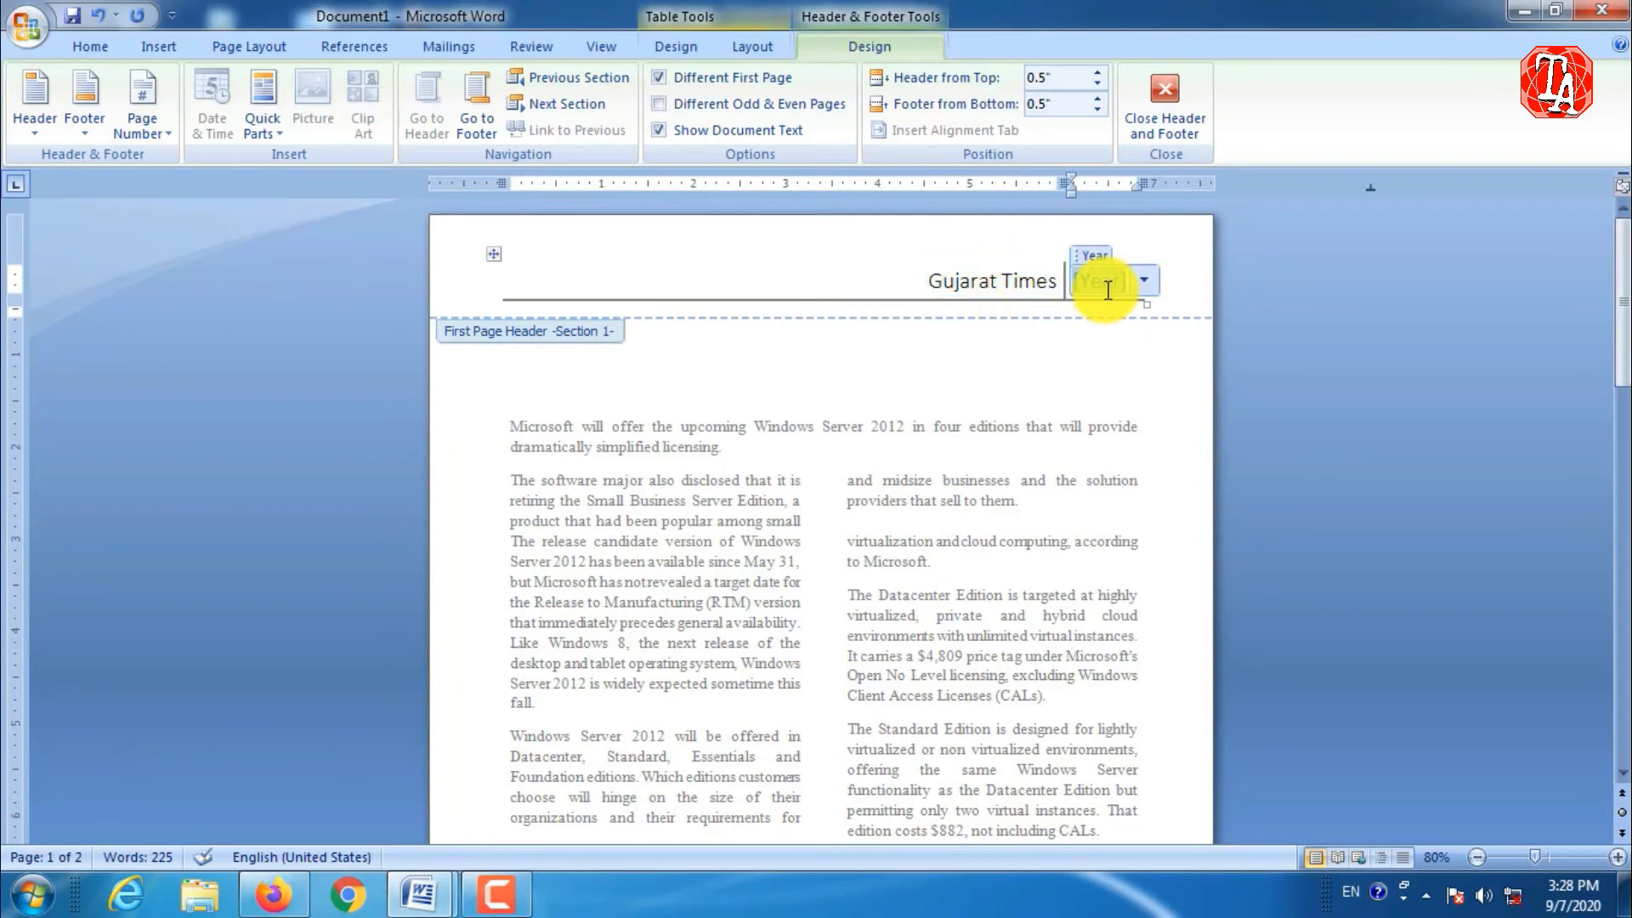
text(2020)
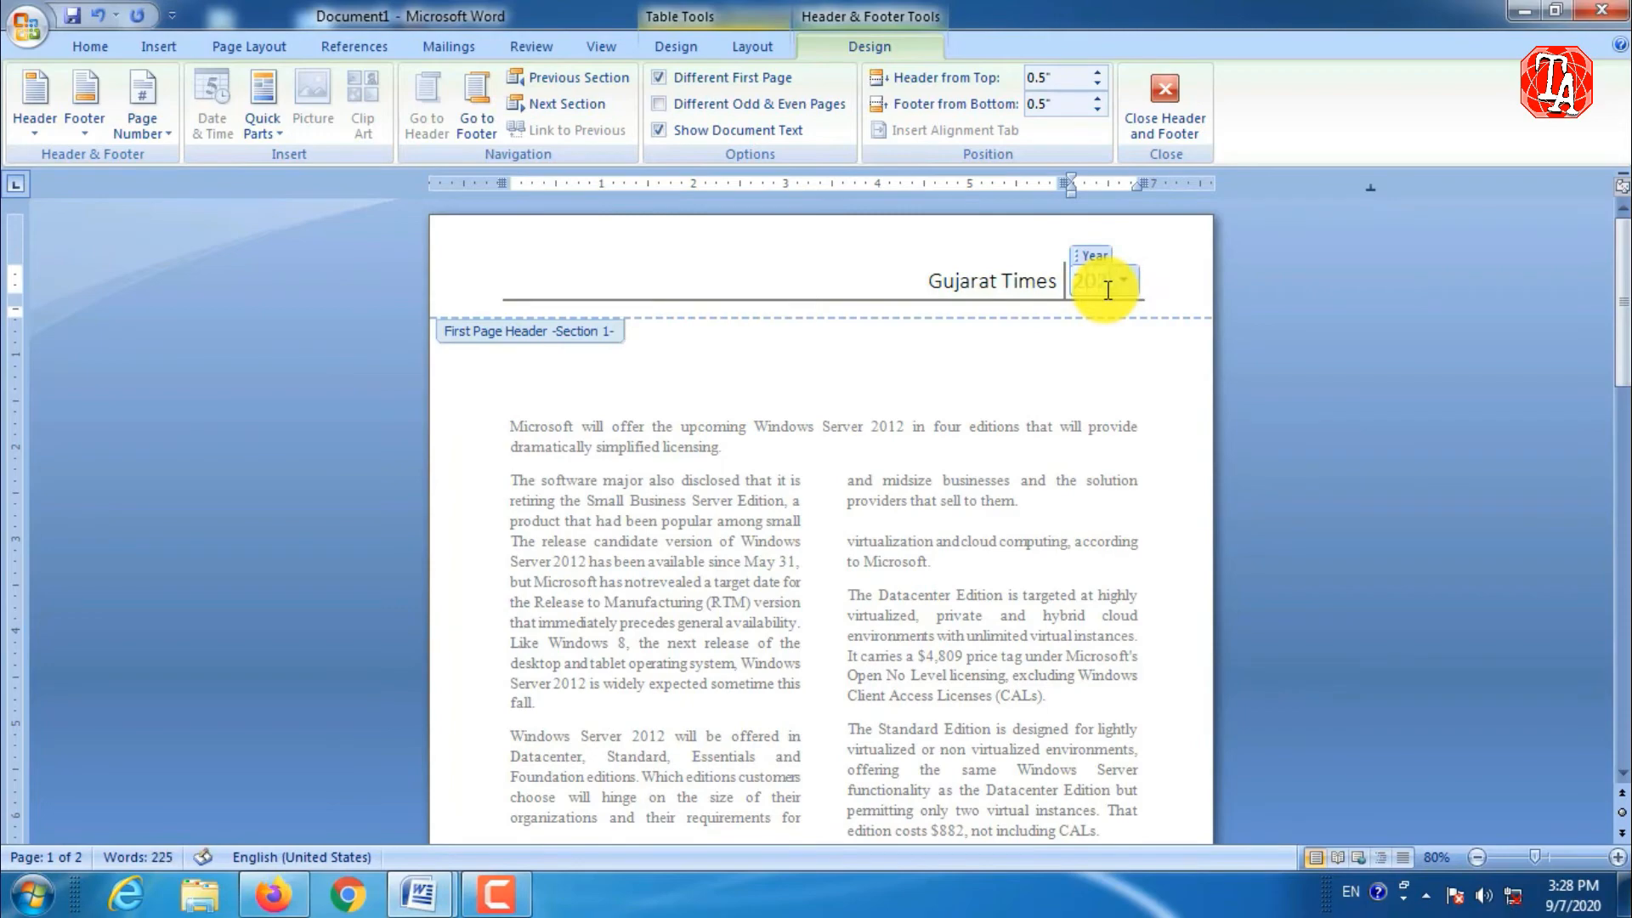
double_click(1062, 362)
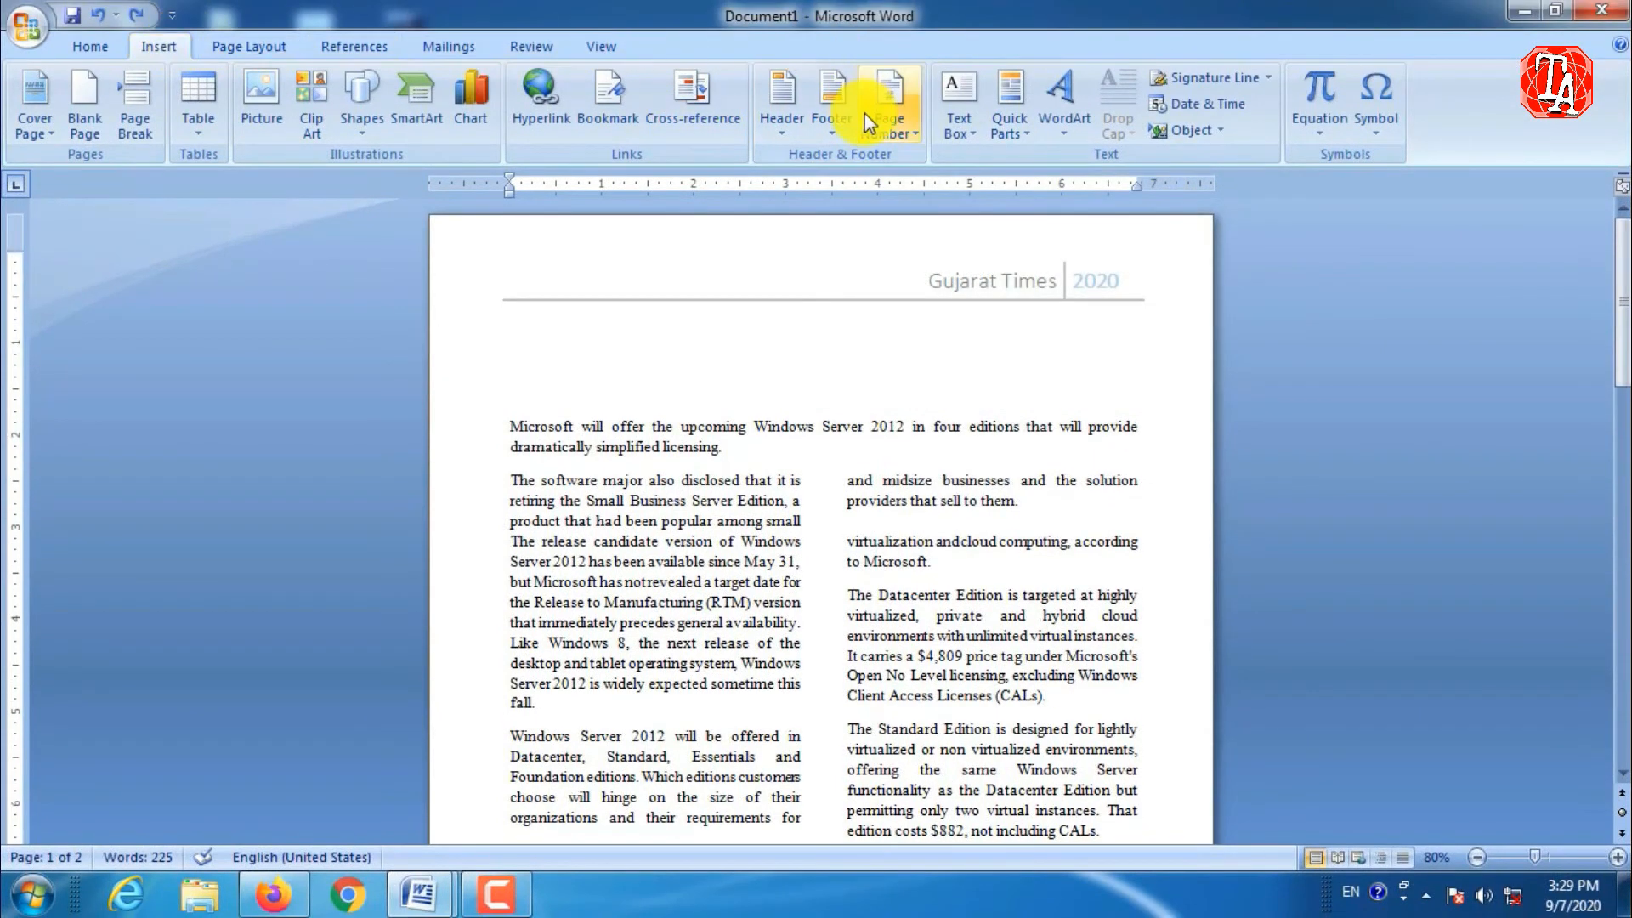
- Look through the built-in footer designs and insert the Alphabet footer on the first page
click(835, 140)
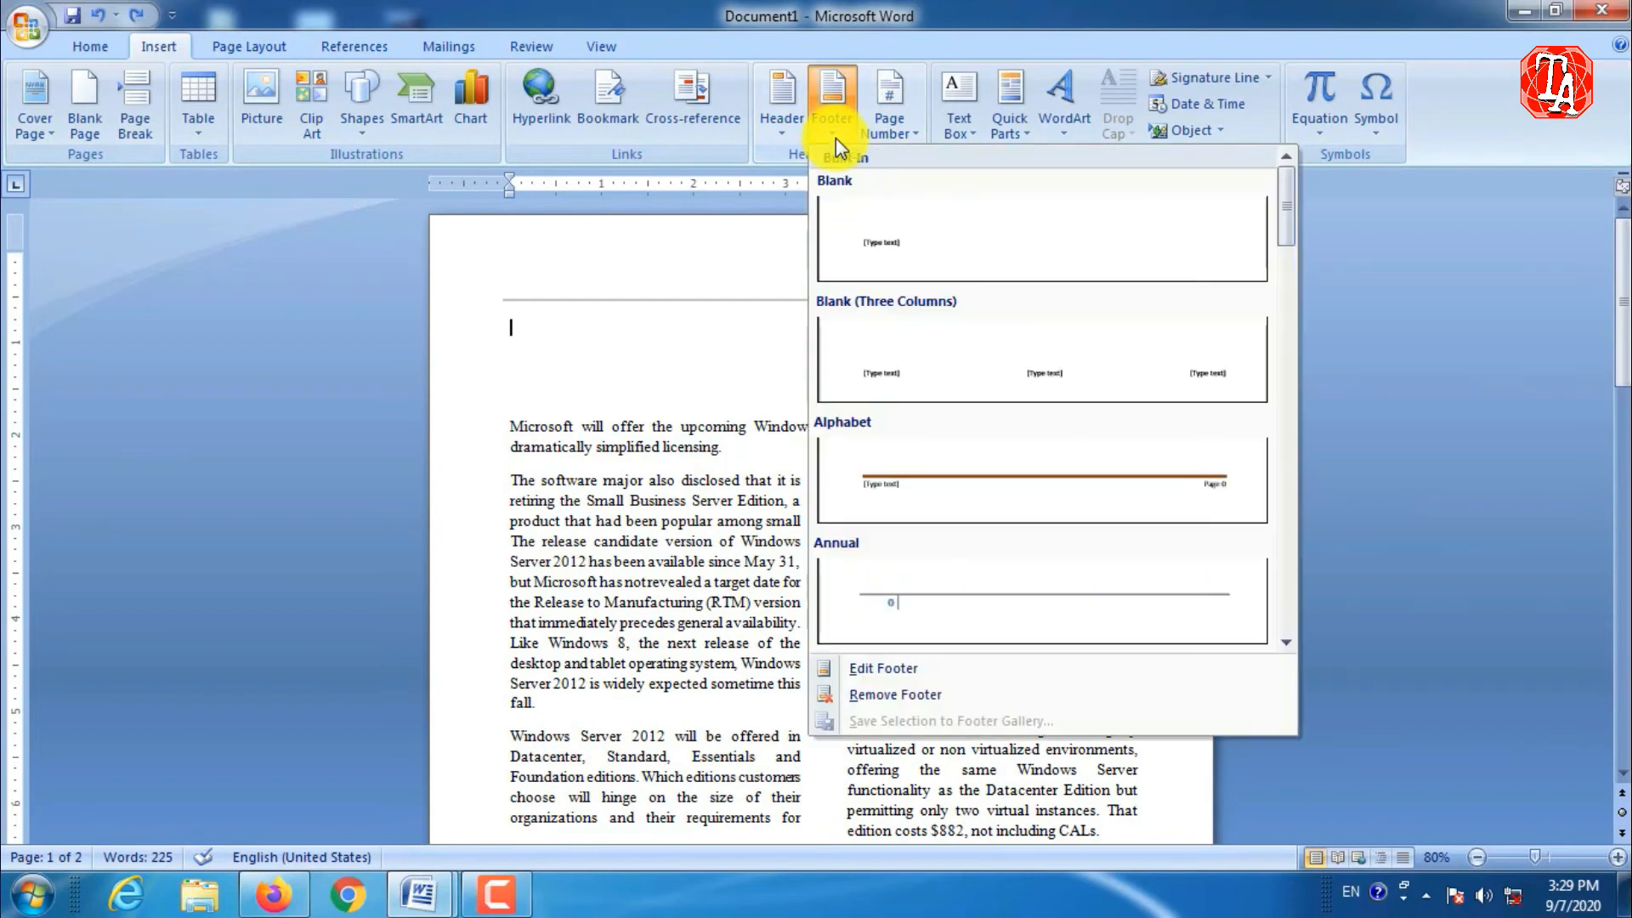
scroll(1042, 378, down, 10)
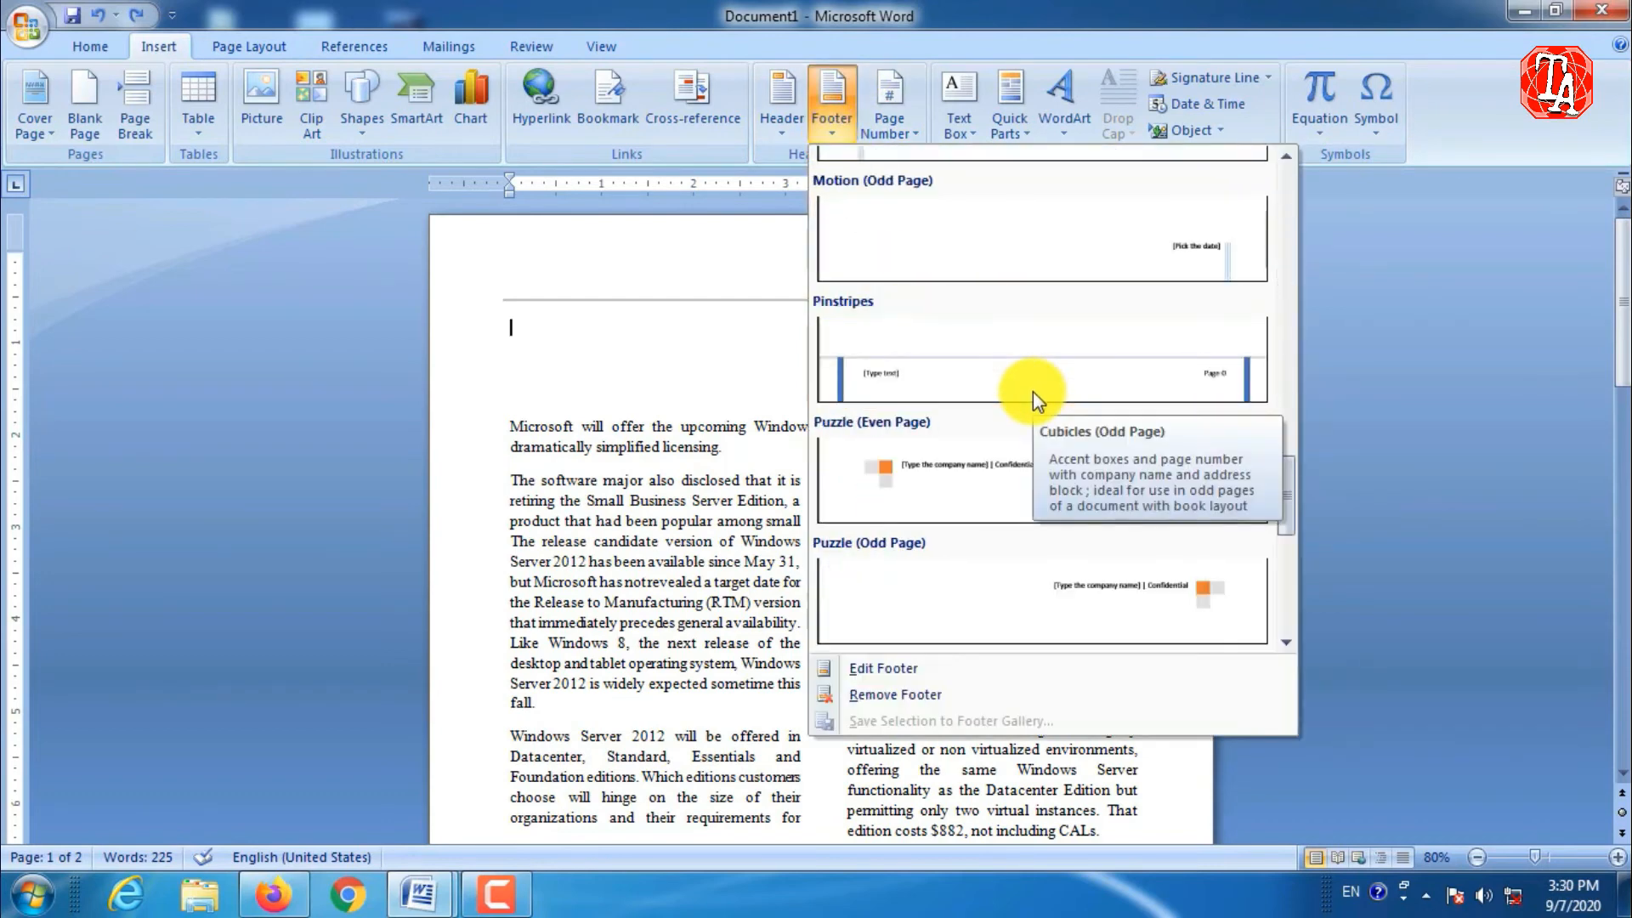
scroll(1033, 385, down, 3)
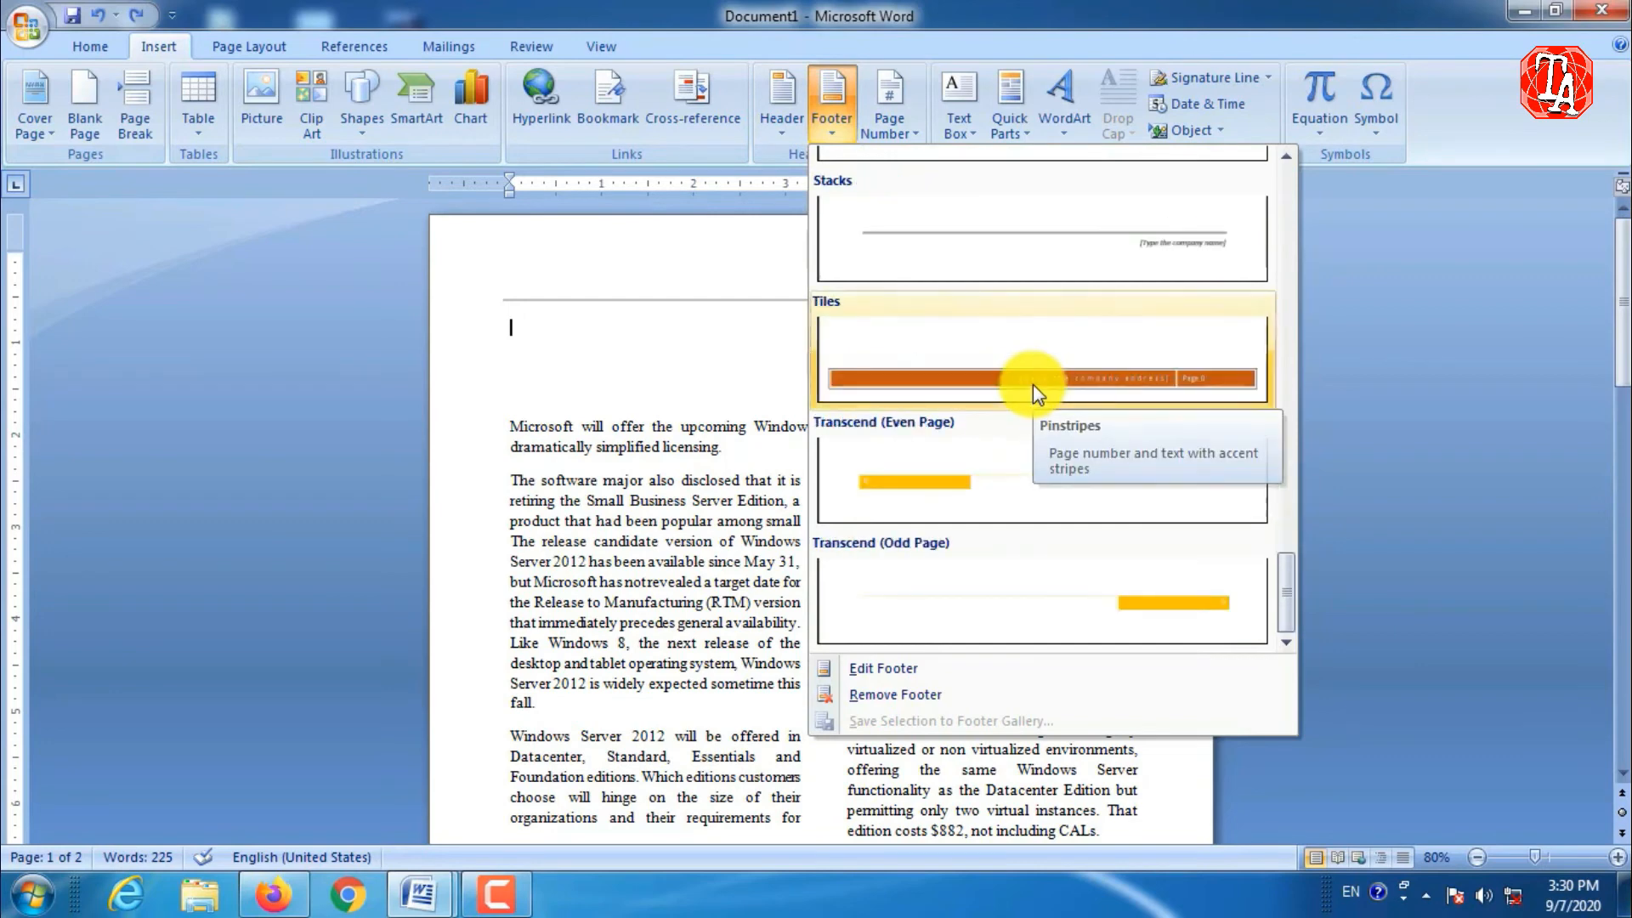
scroll(1035, 387, up, 10)
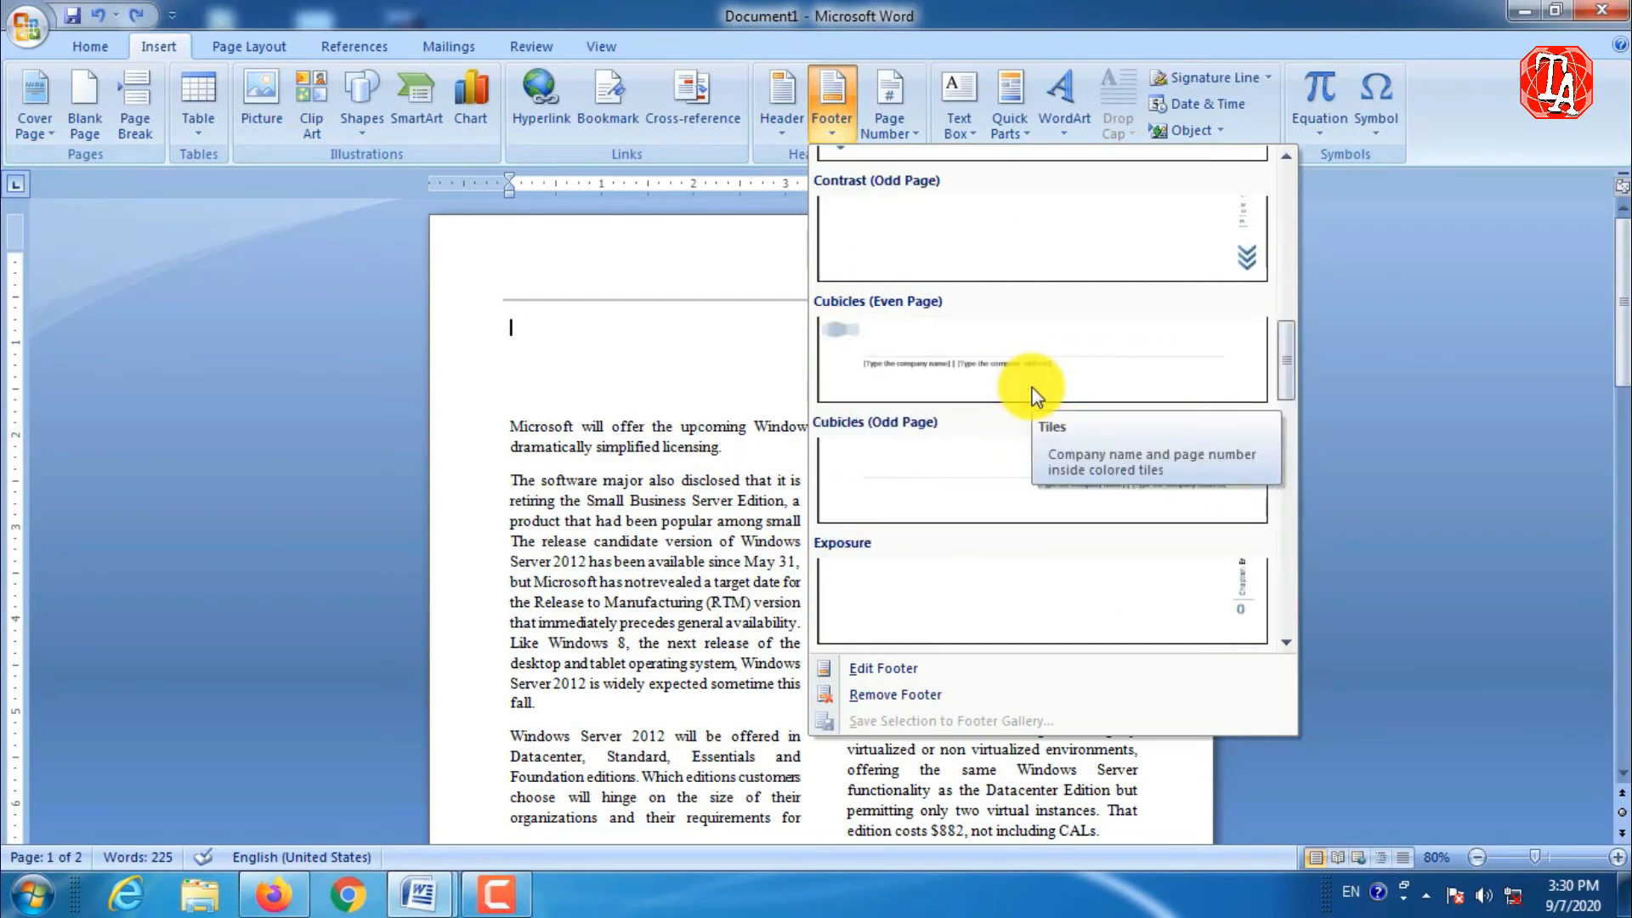
scroll(1079, 382, down, 2)
scroll(1092, 417, up, 2)
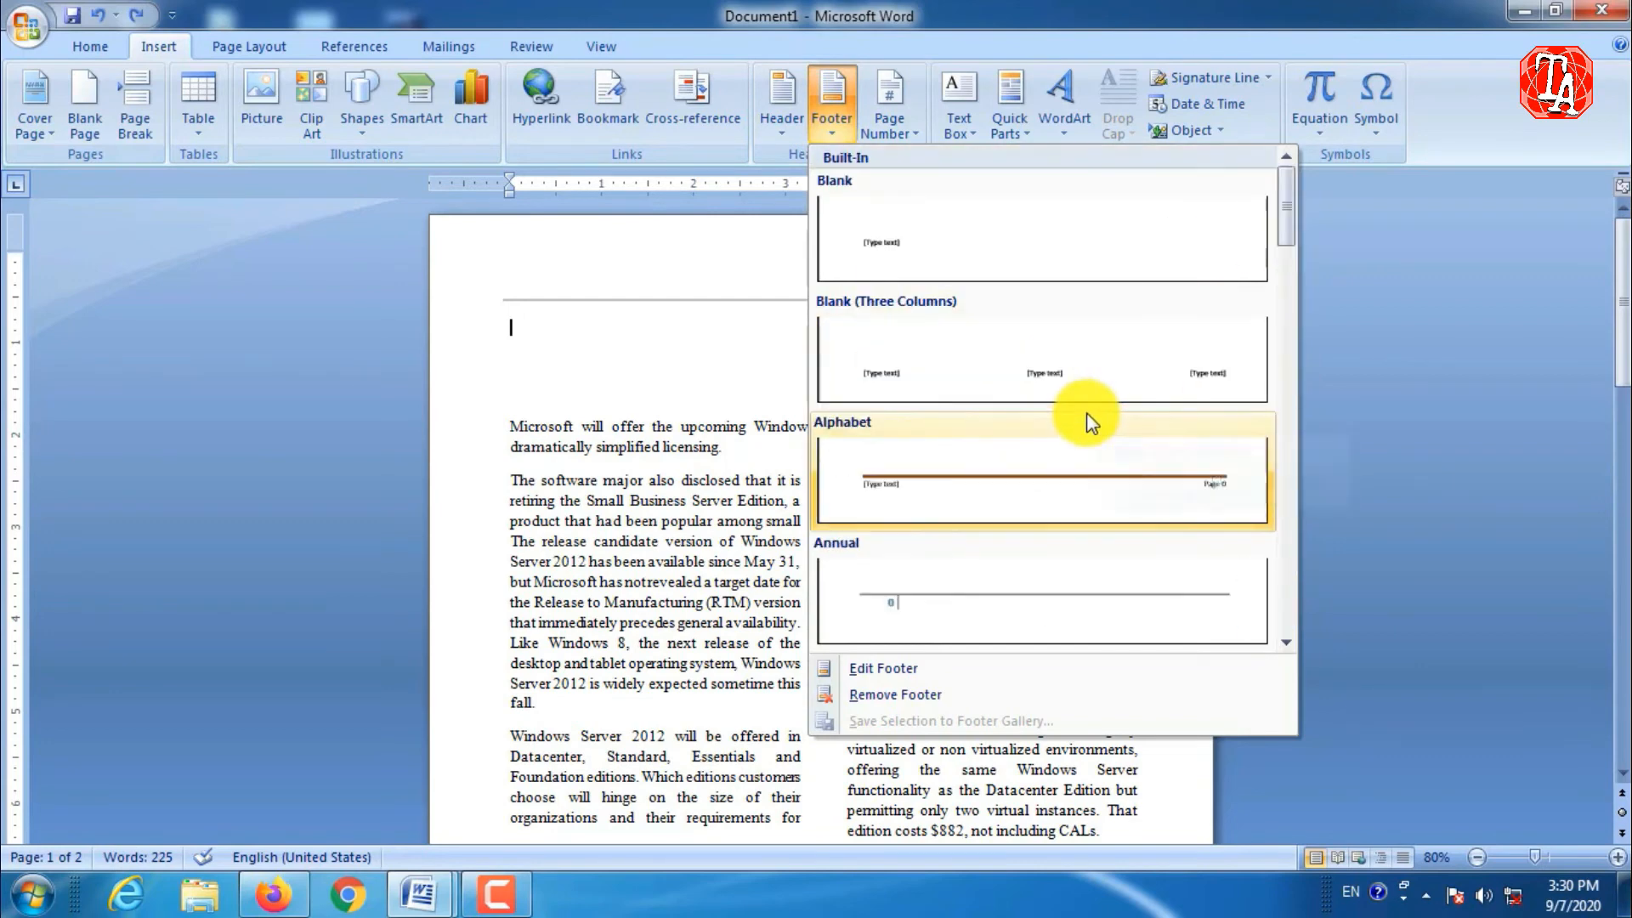
click(1029, 471)
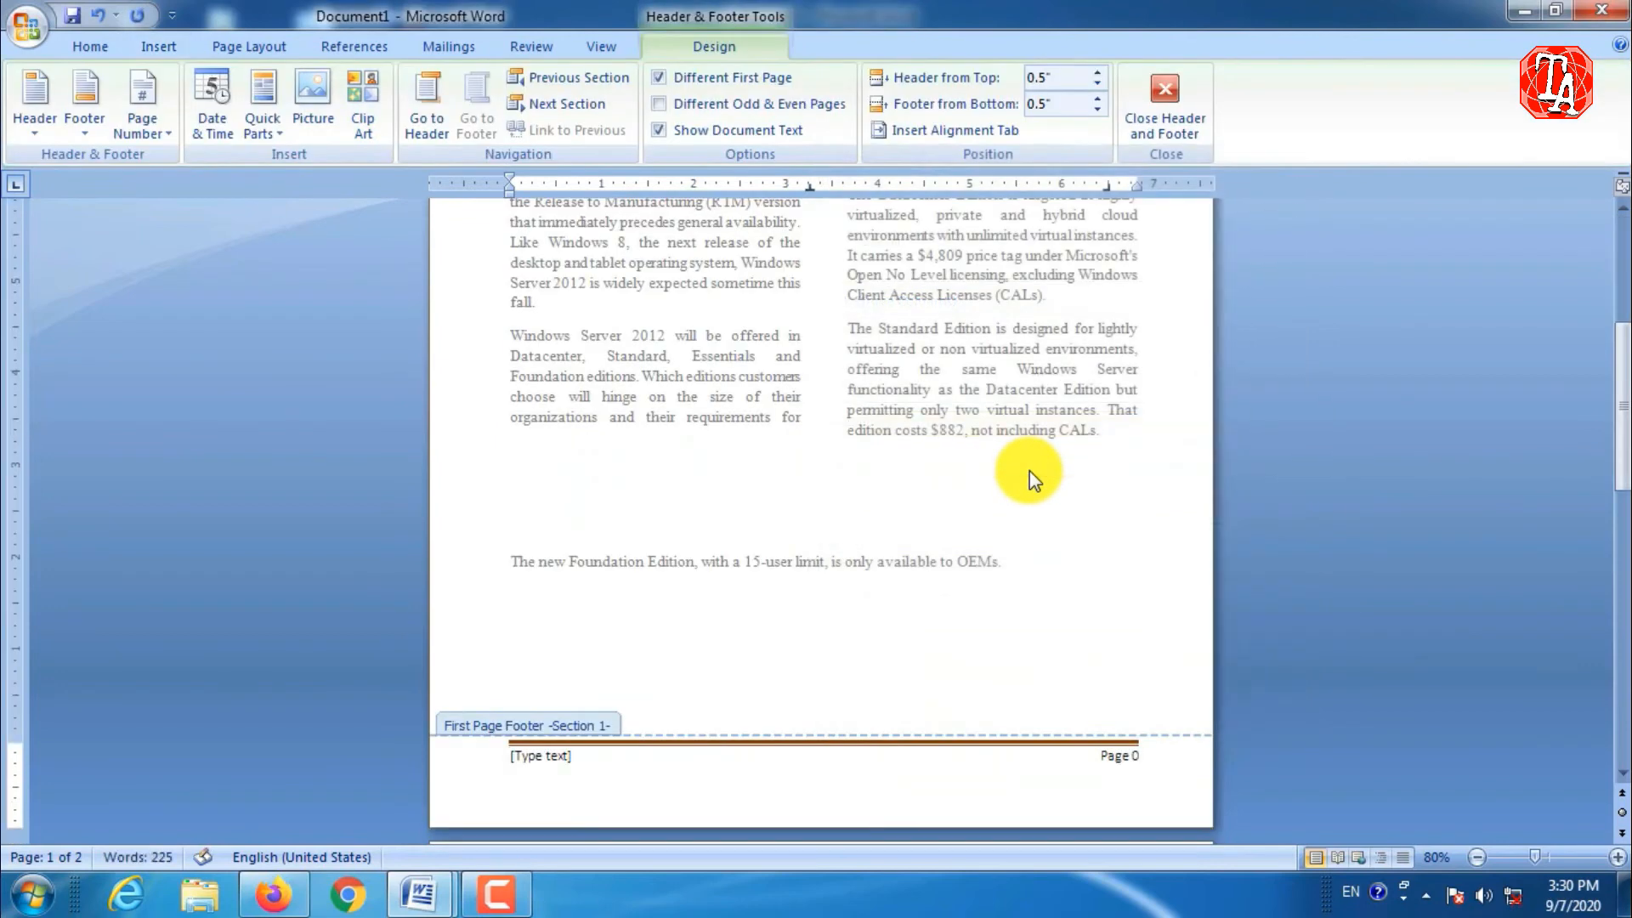
- Replace the footer's text placeholder with "Gujarat Times"
click(554, 762)
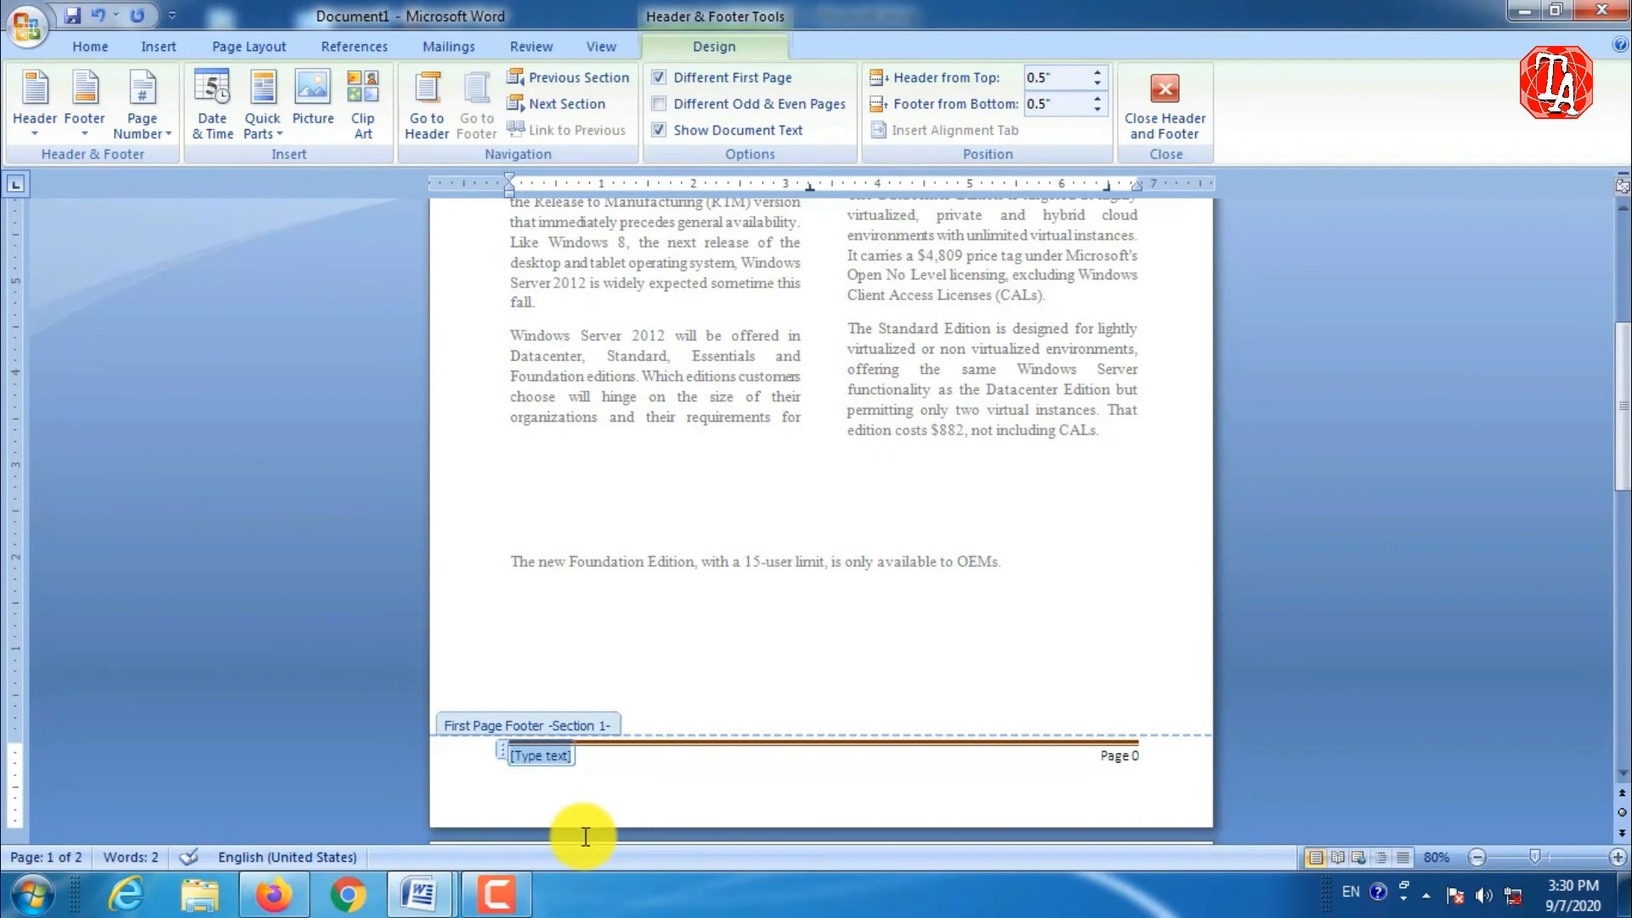
text(Gu)
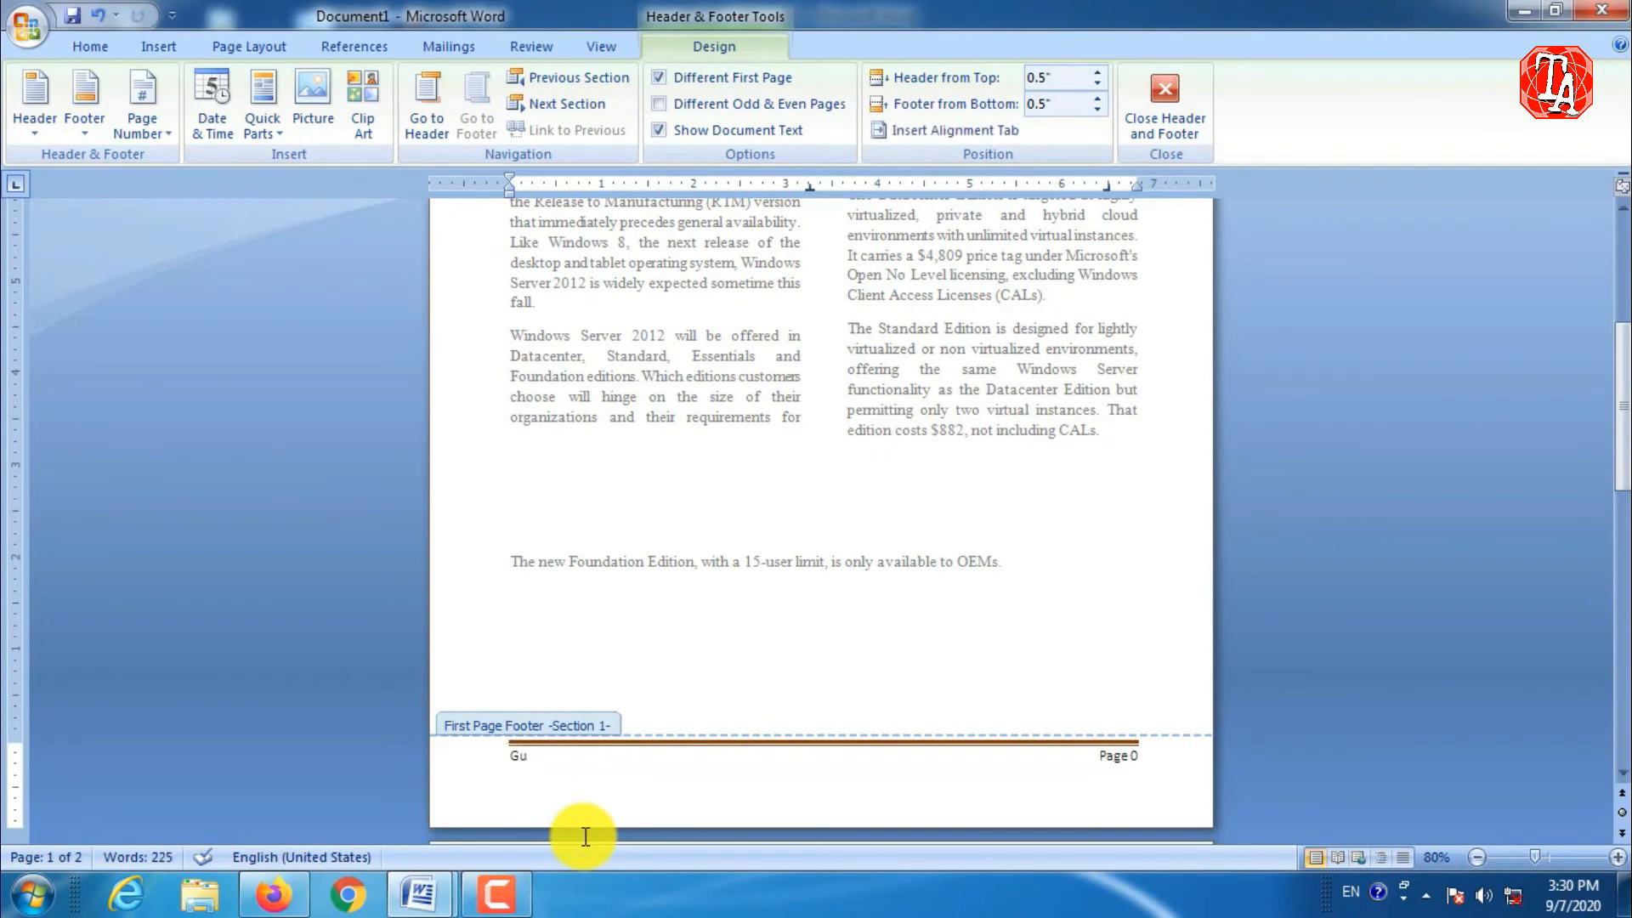
text(jarat Times)
- Change the page number in the footer to 1 and return to the document body
click(1131, 756)
text(1)
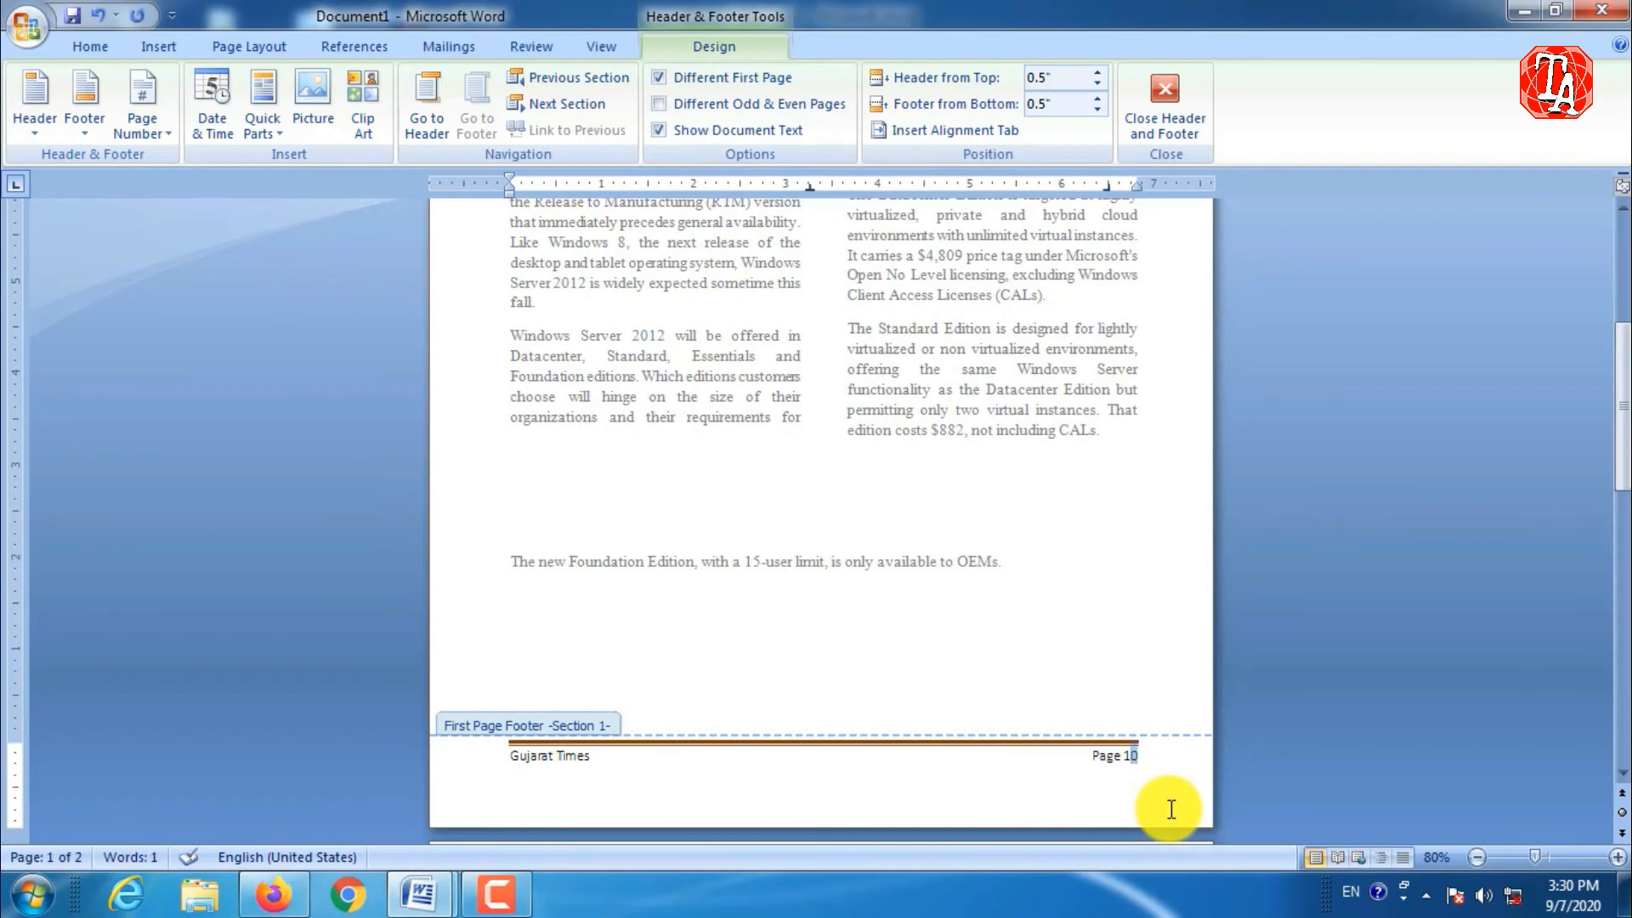
key(Delete)
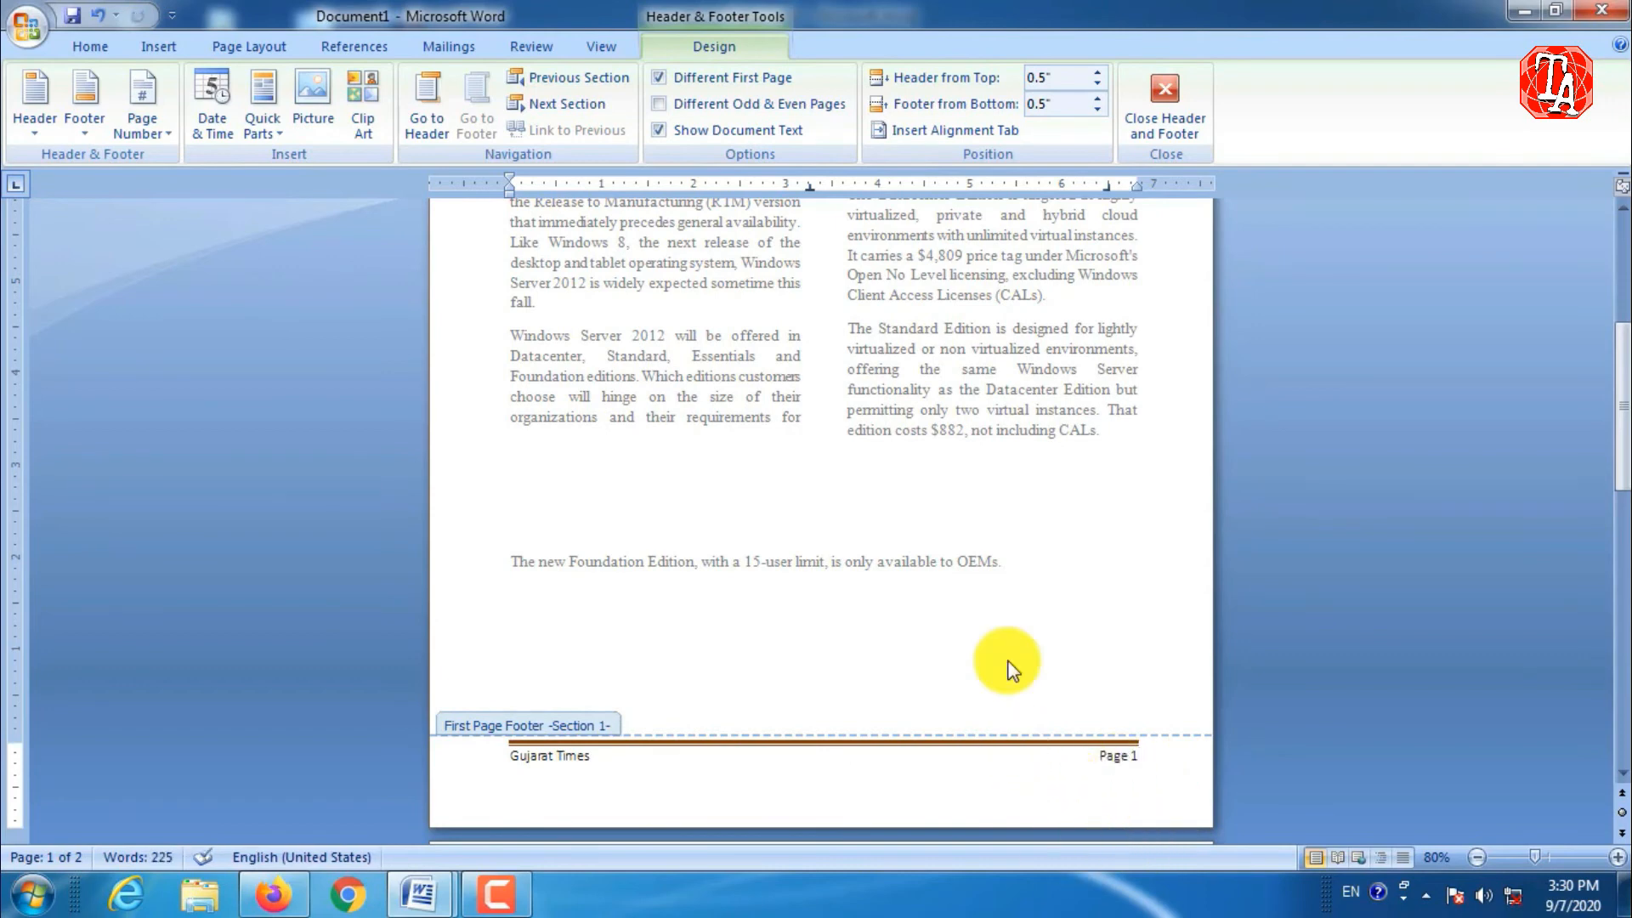
double_click(1047, 471)
- Review the first page's header, columns and footer, and check the following page
scroll(1048, 471, down, 5)
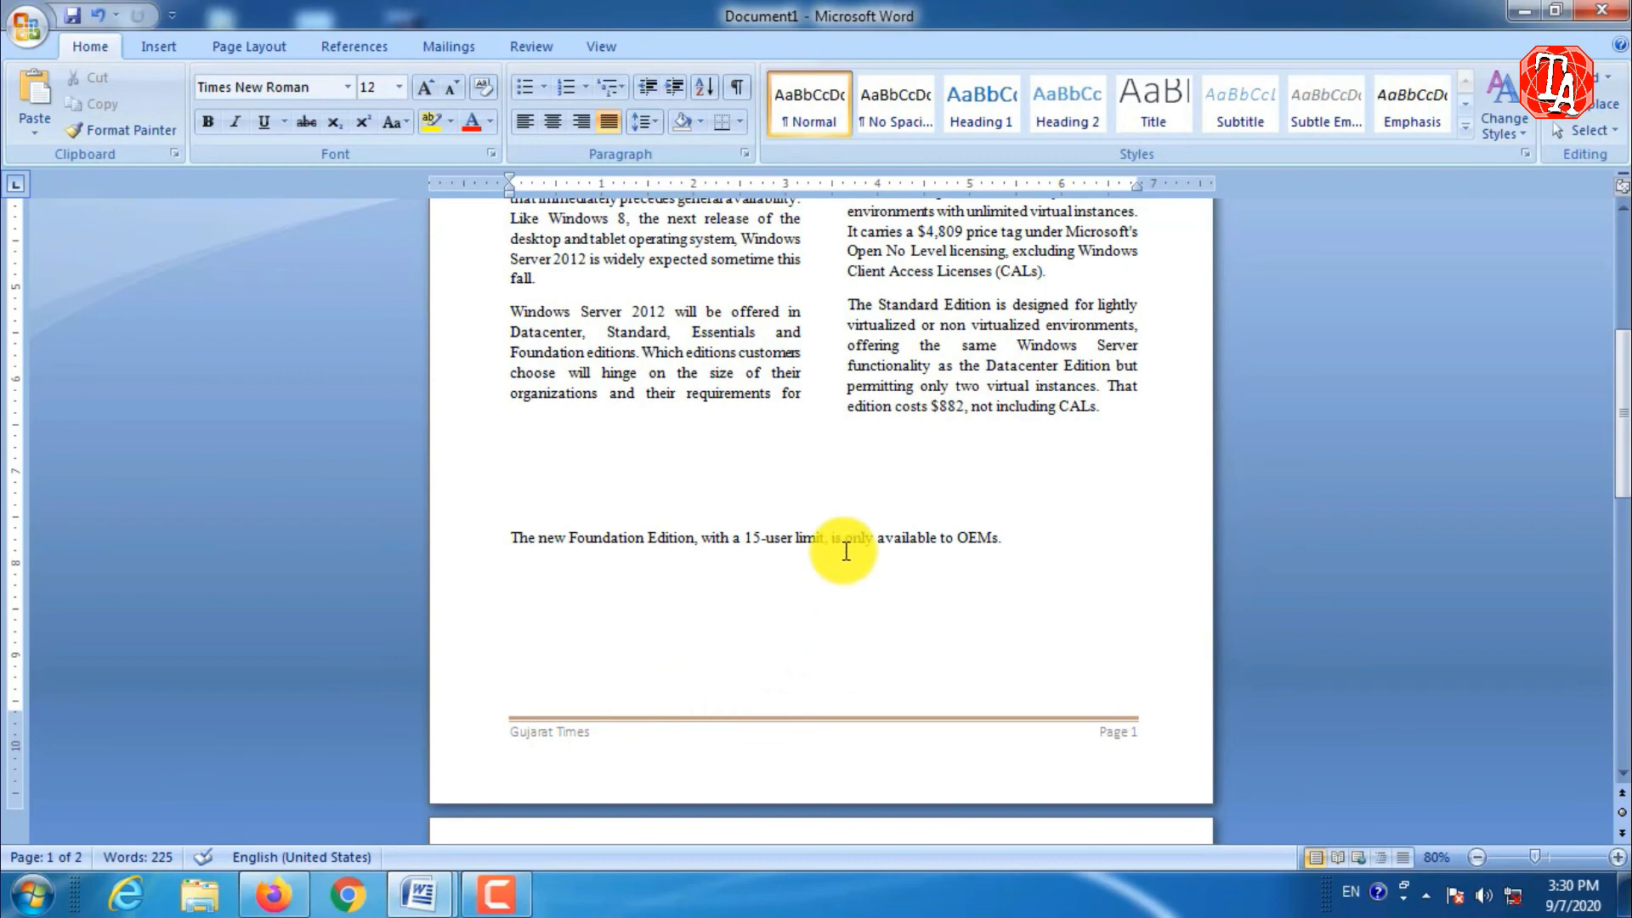
scroll(841, 550, up, 4)
scroll(831, 641, down, 7)
scroll(903, 532, down, 3)
click(811, 548)
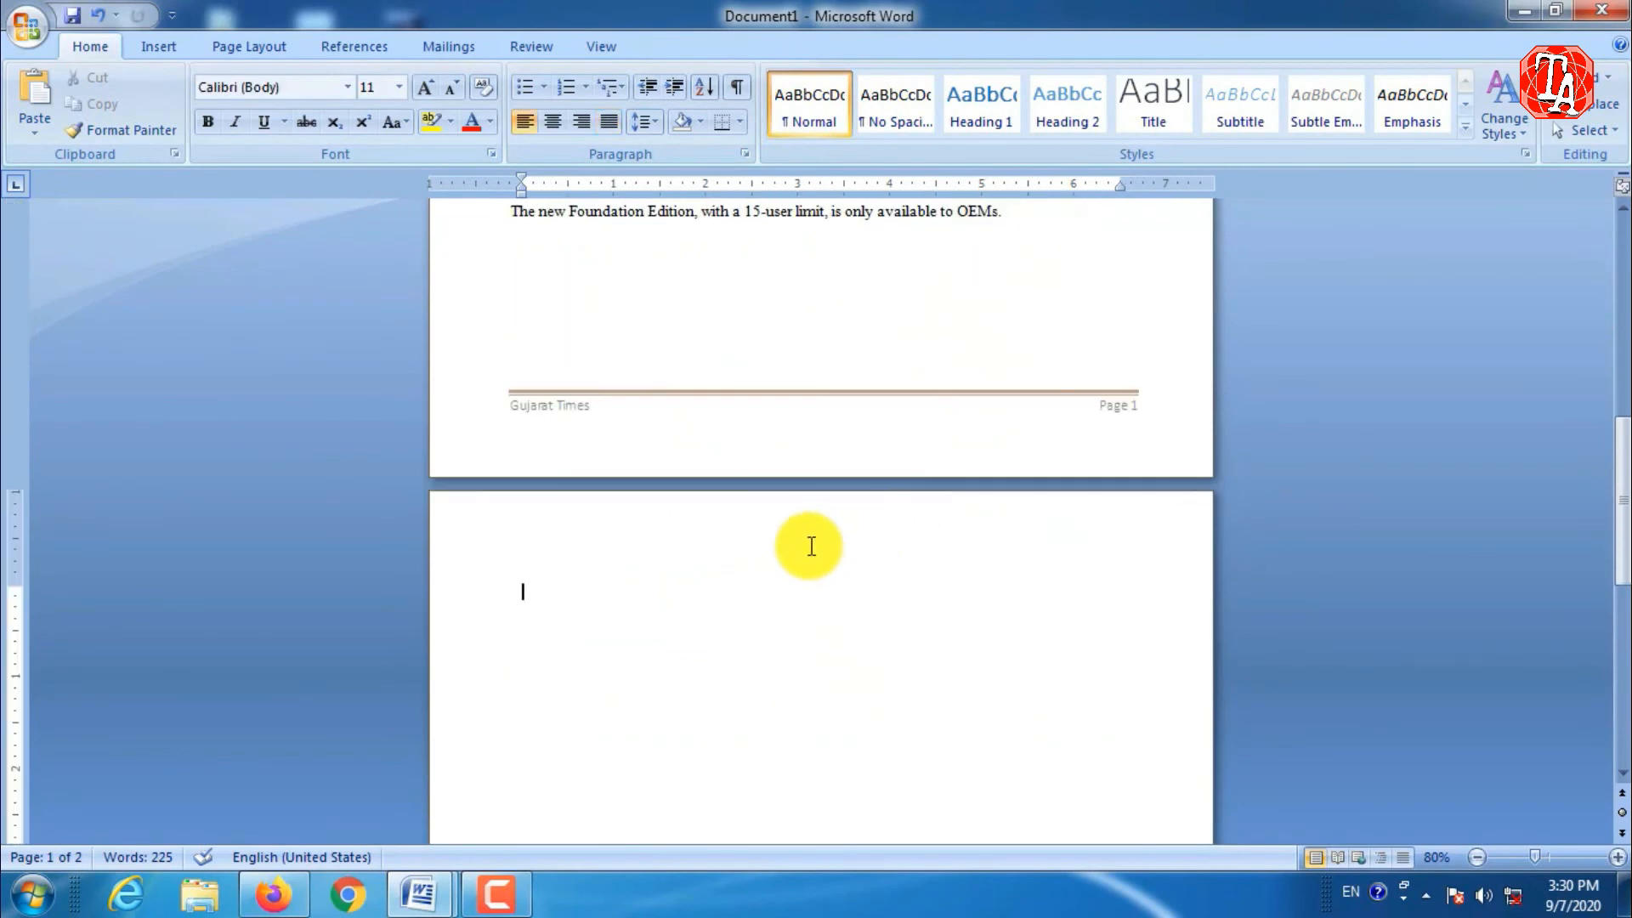
scroll(813, 546, down, 9)
scroll(814, 546, up, 10)
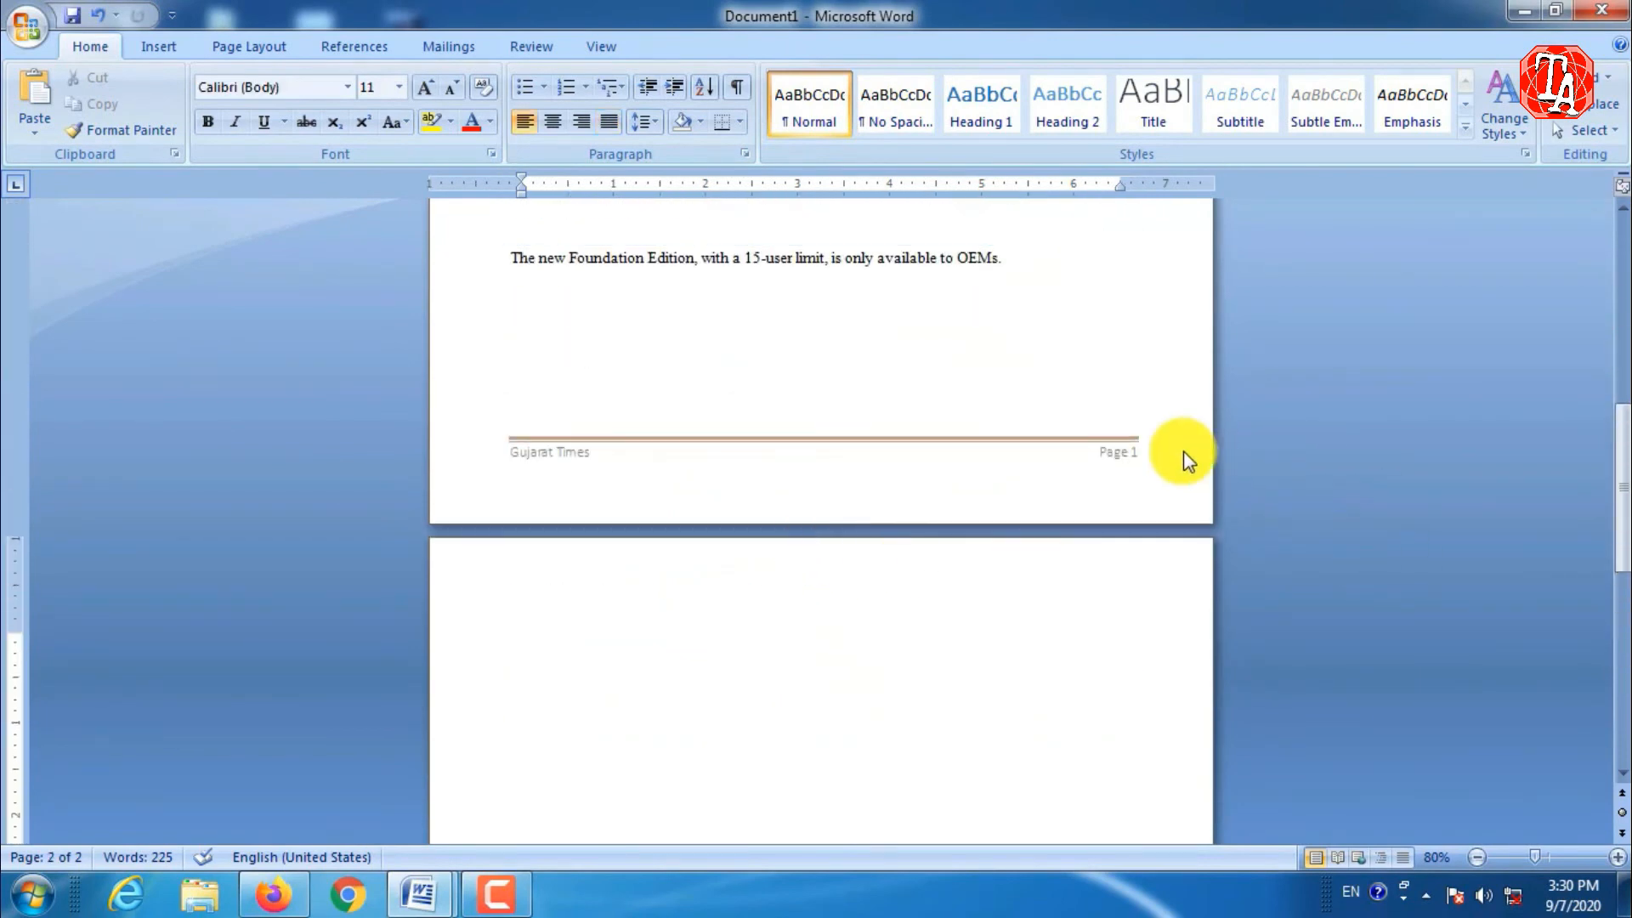
click(1071, 350)
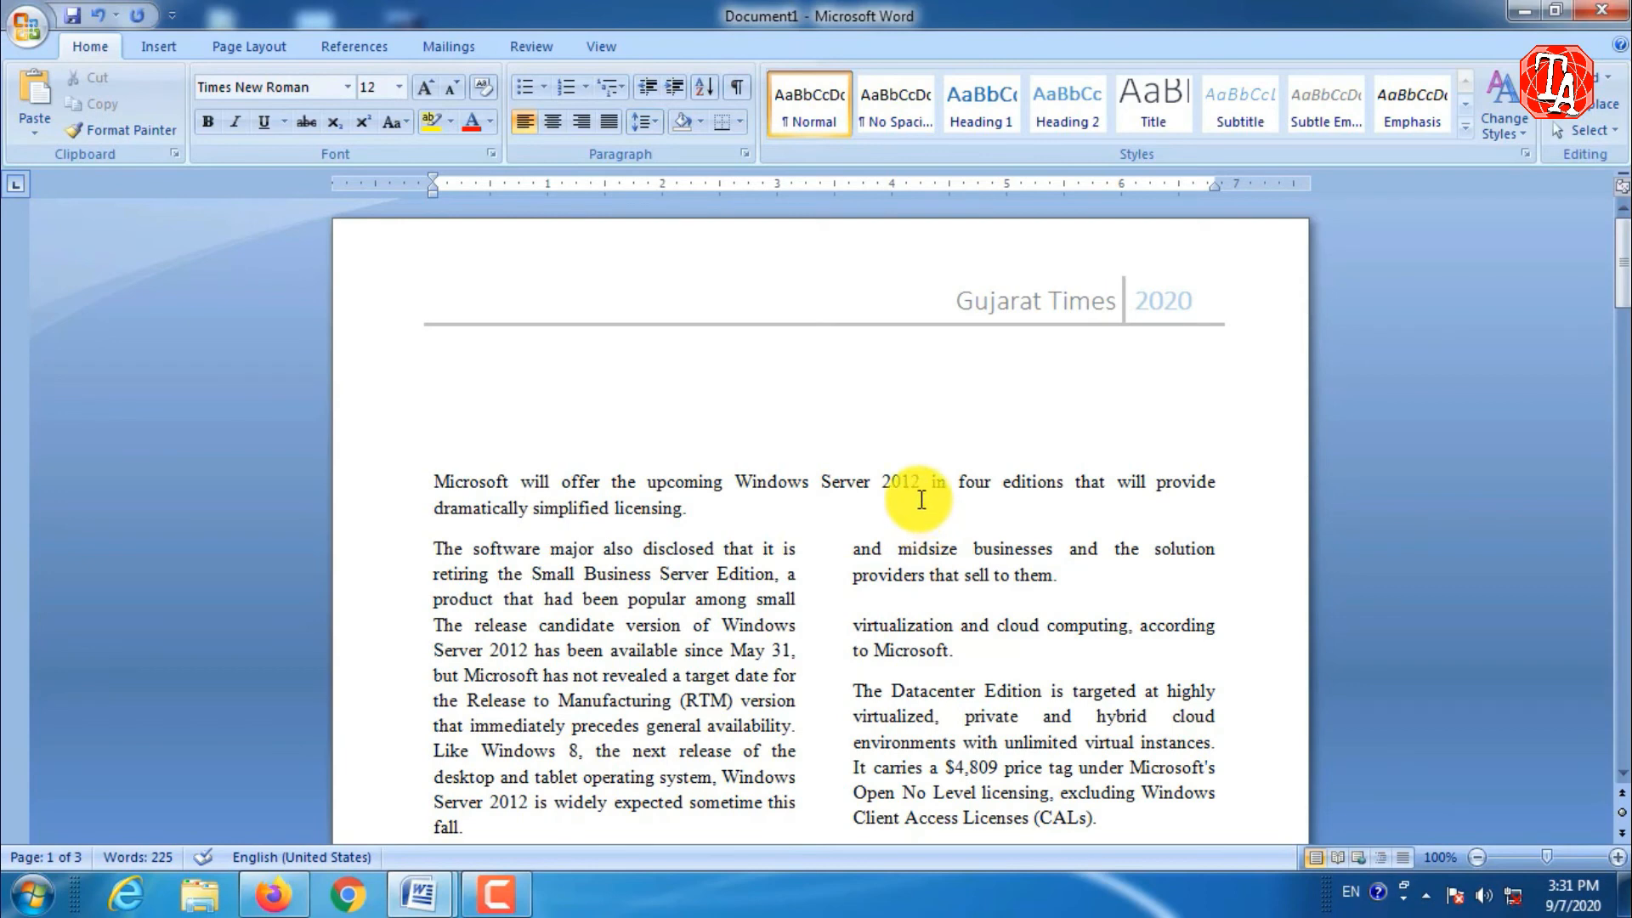
scroll(906, 497, down, 1)
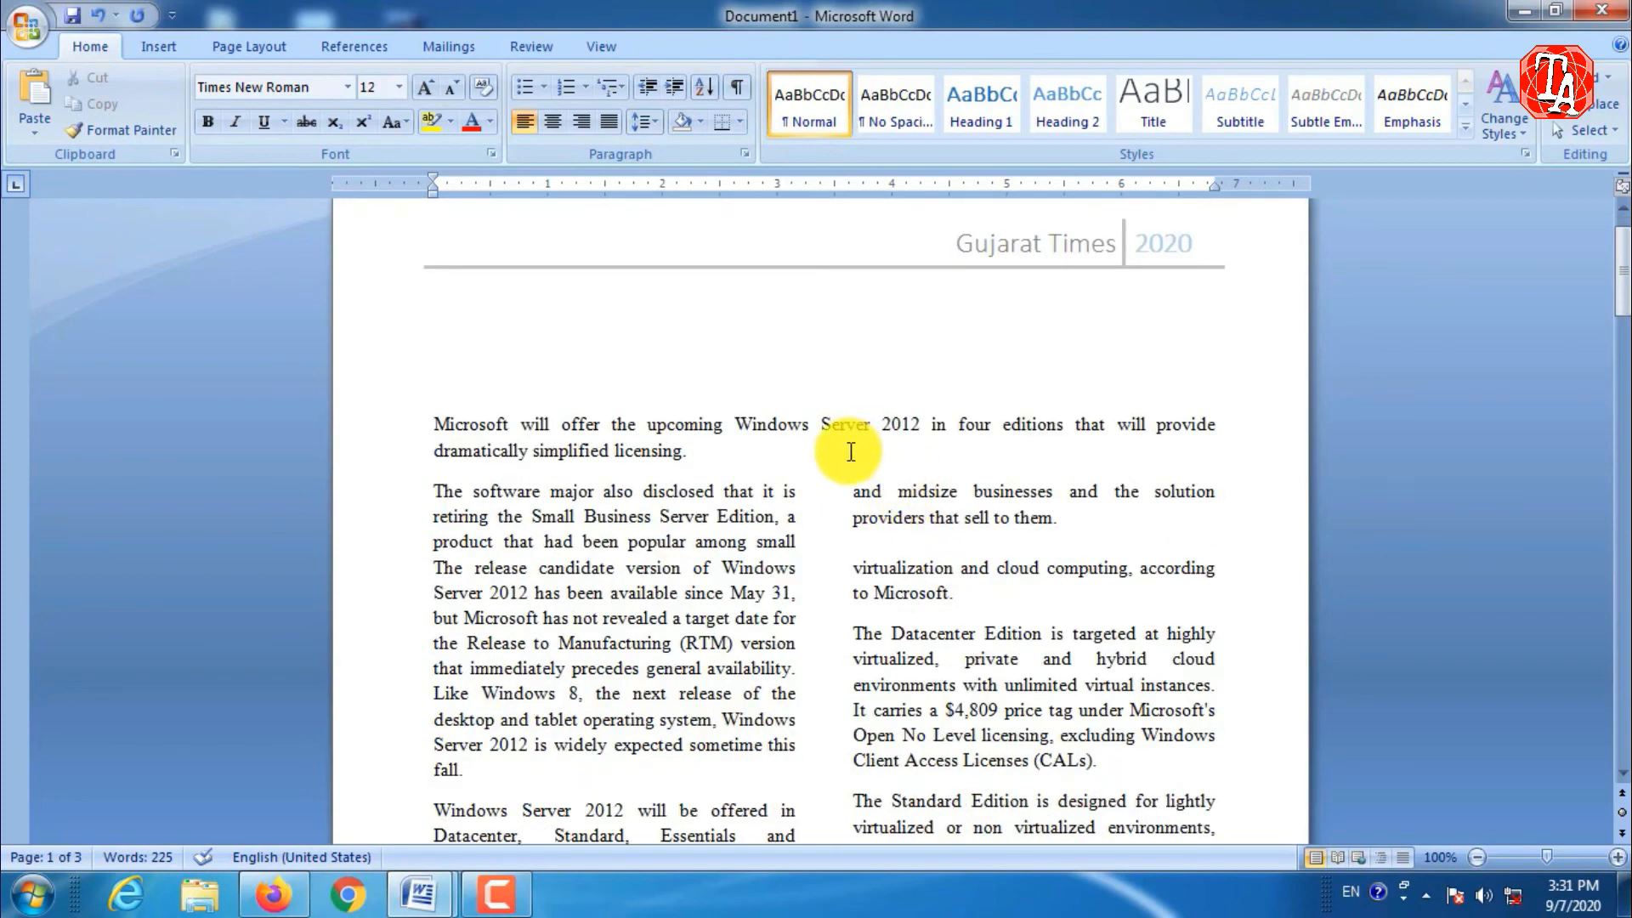
scroll(553, 433, down, 2)
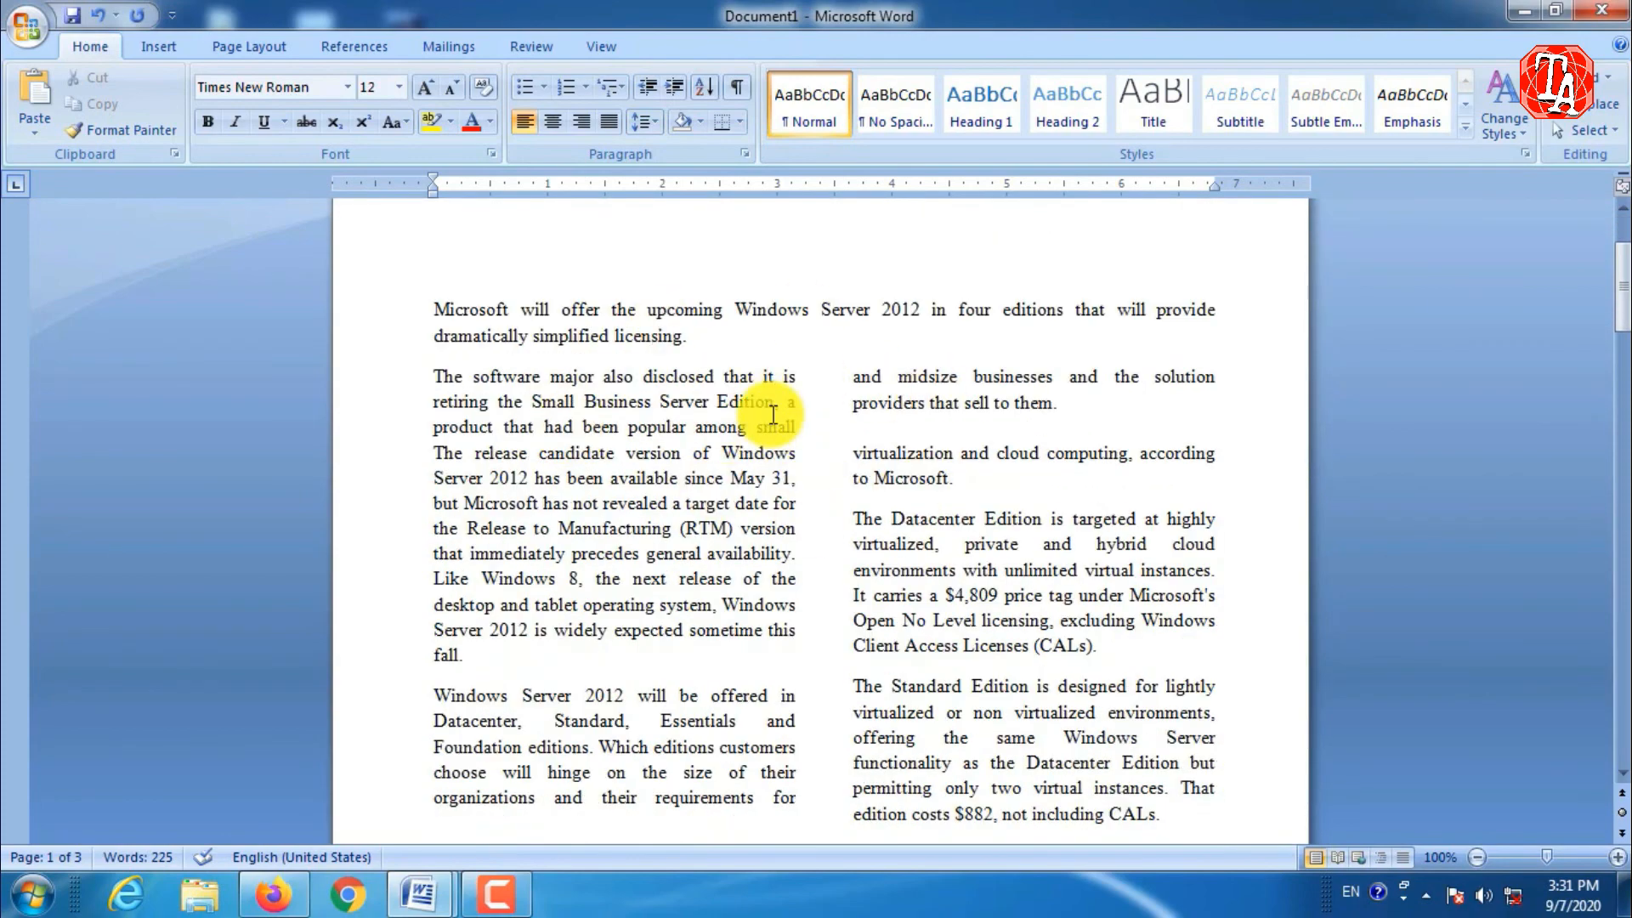